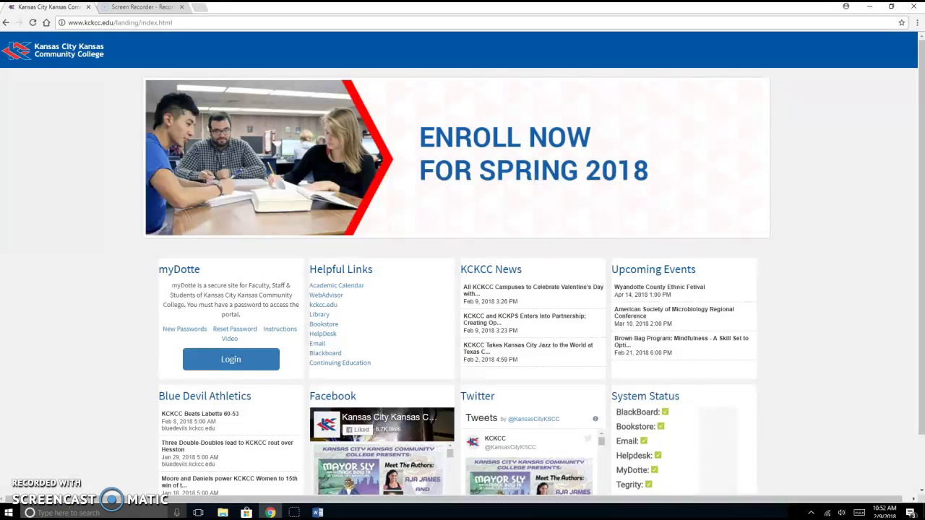
Sign in to the college's Blackboard with your username and password and bring up My Courses
left_click(330, 357)
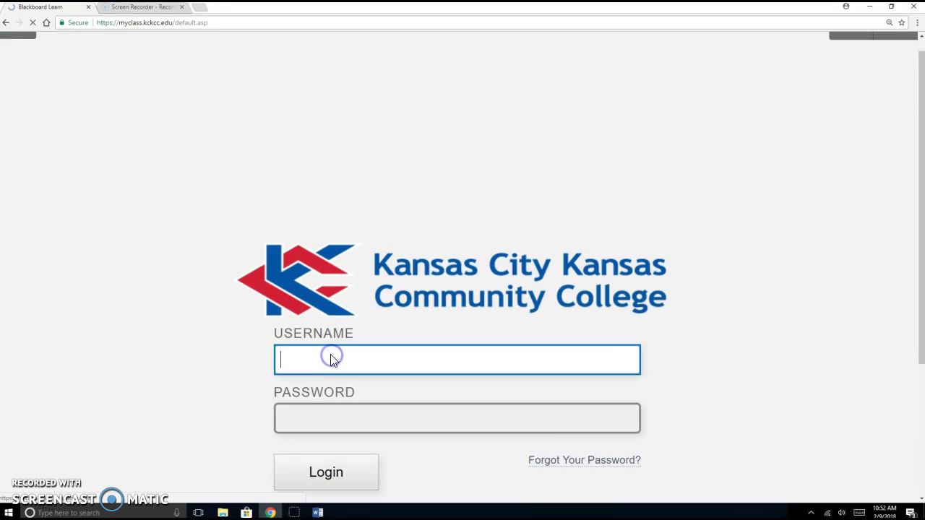
scroll(335, 352, "down", 2)
type("jgonz")
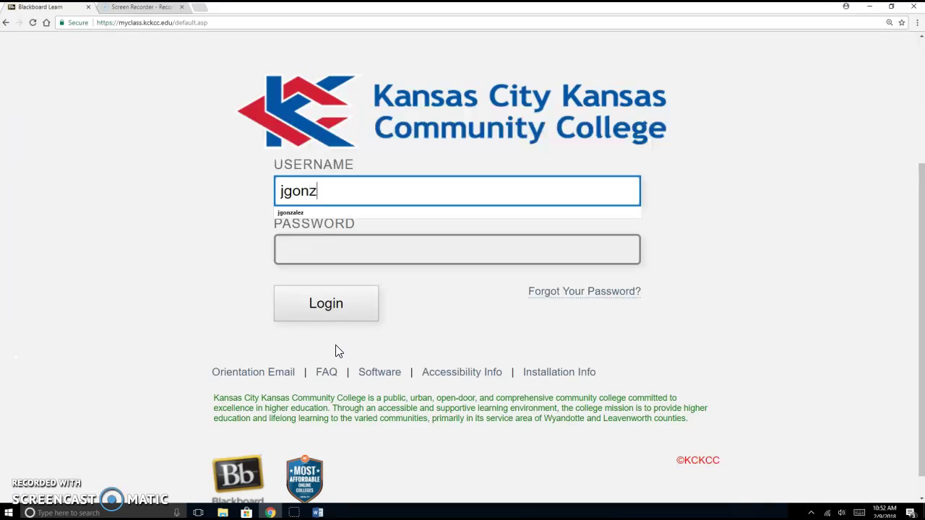
key("Tab")
type("••")
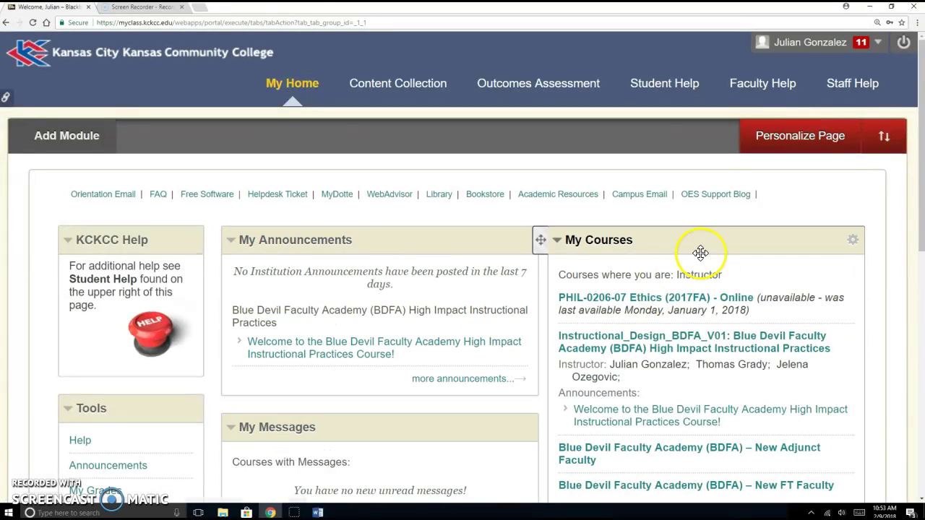
scroll(700, 252, "down", 3)
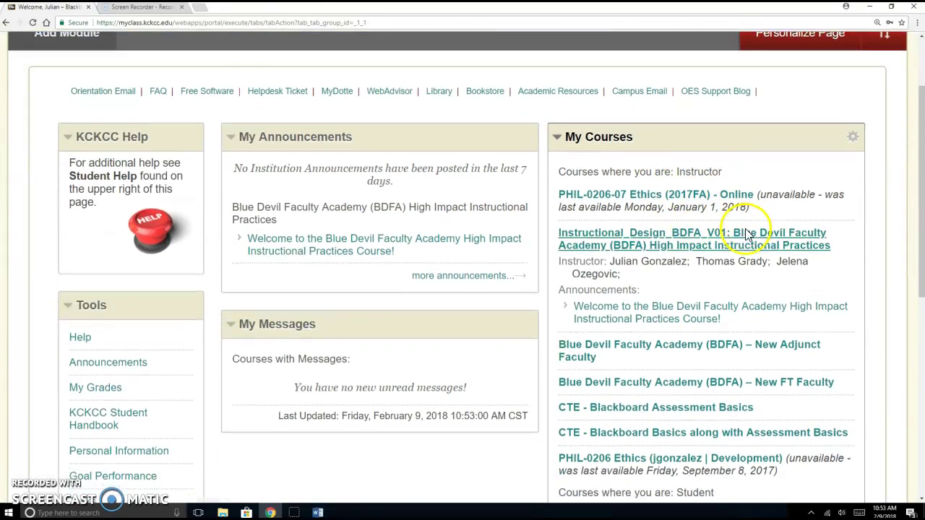
scroll(747, 239, "down", 5)
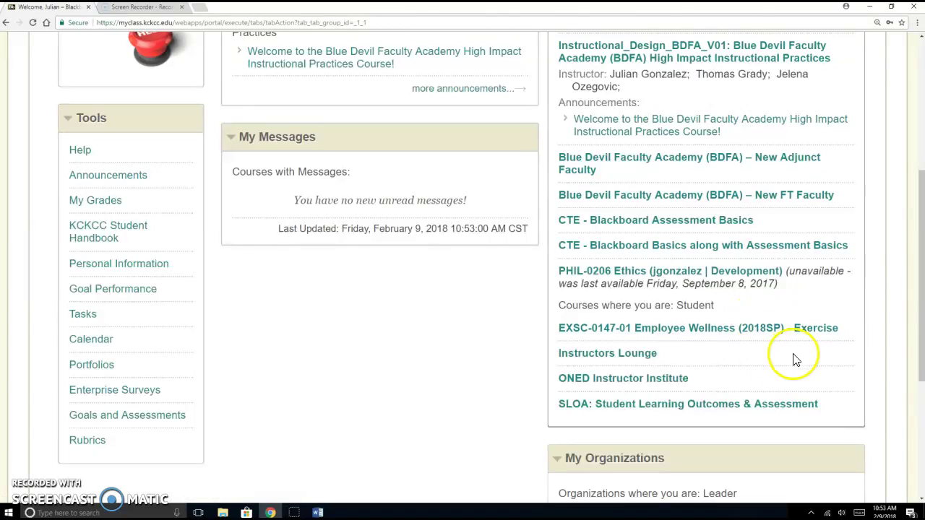
scroll(794, 357, "up", 4)
scroll(794, 357, "up", 1)
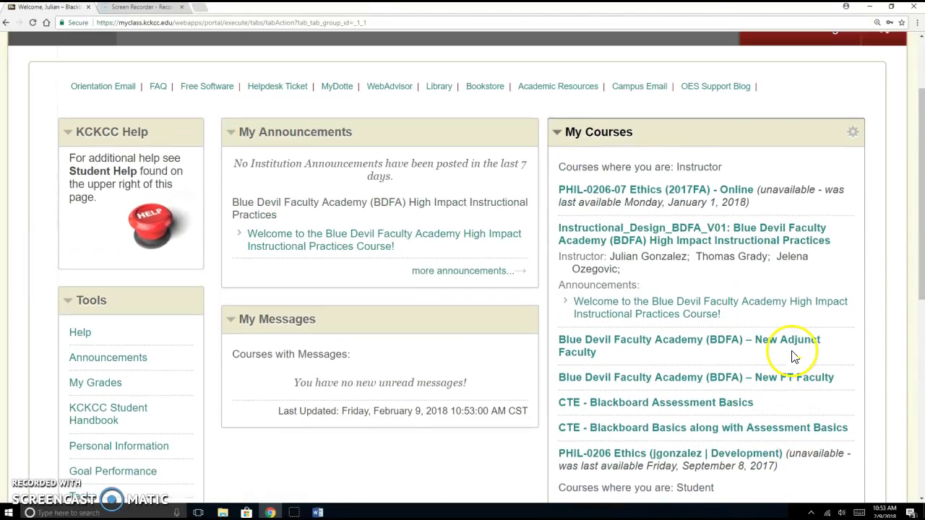
scroll(792, 354, "down", 2)
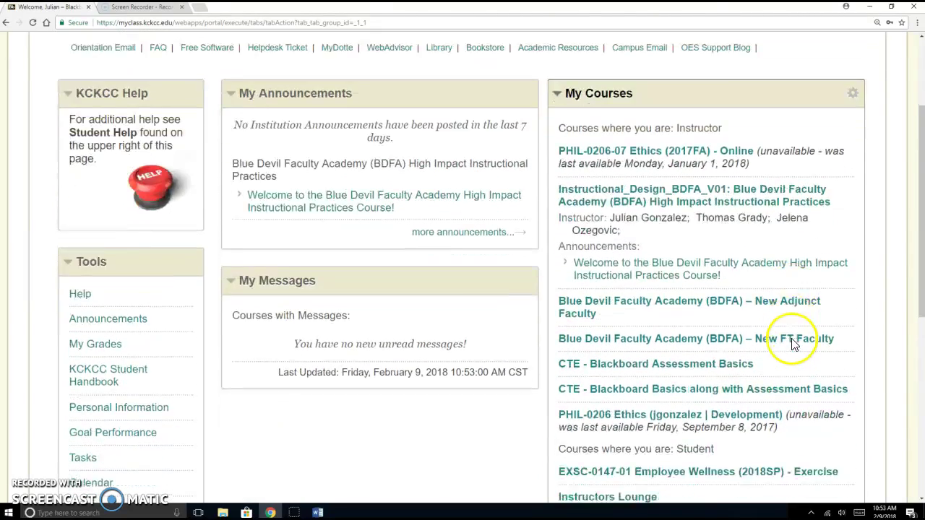
scroll(792, 345, "down", 1)
scroll(791, 344, "up", 3)
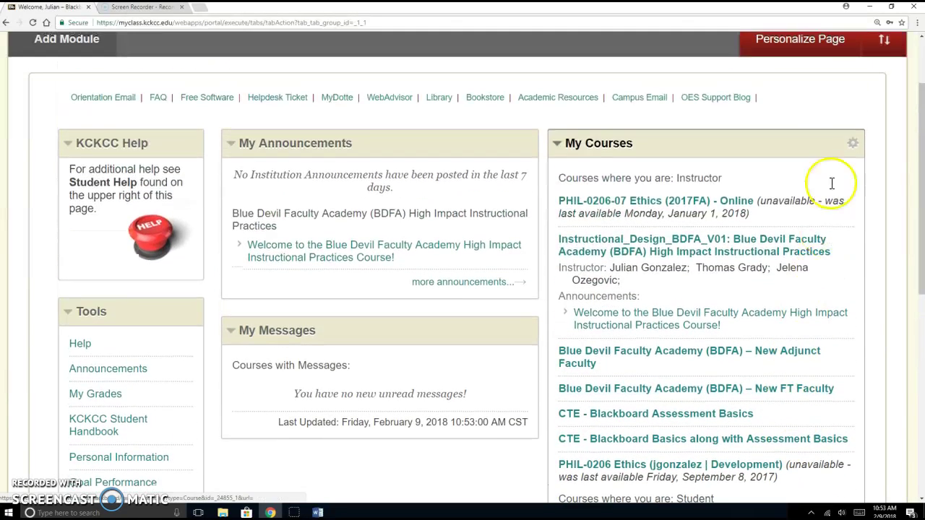
Personalize My Courses to group courses by term and submit the change
left_click(853, 143)
scroll(425, 303, "down", 2)
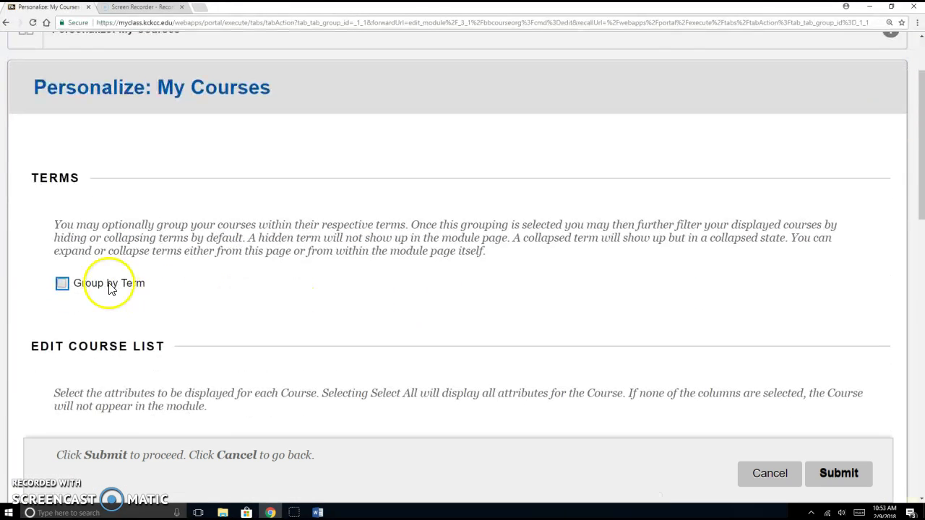
left_click(62, 284)
scroll(105, 258, "down", 3)
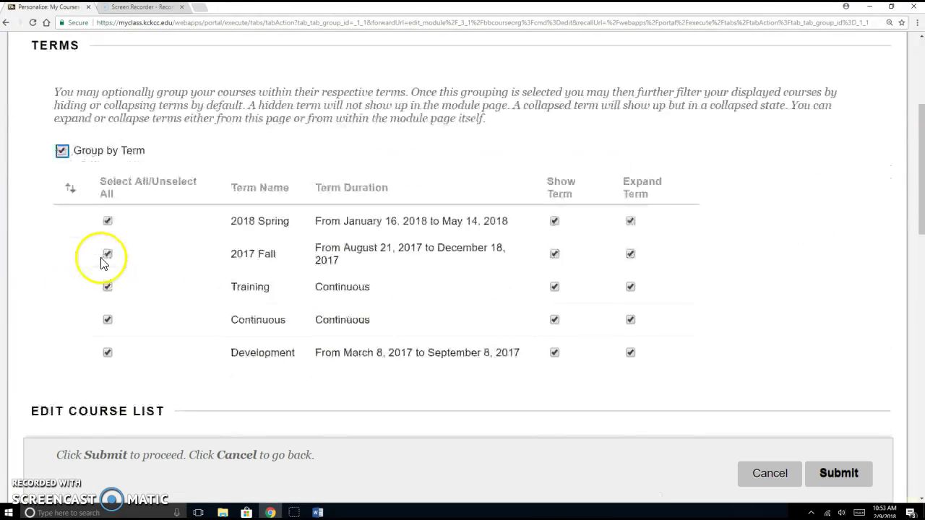
mouse_move(69, 208)
left_mouse_down()
mouse_move(60, 324)
mouse_move(66, 205)
left_mouse_up()
left_click(108, 241)
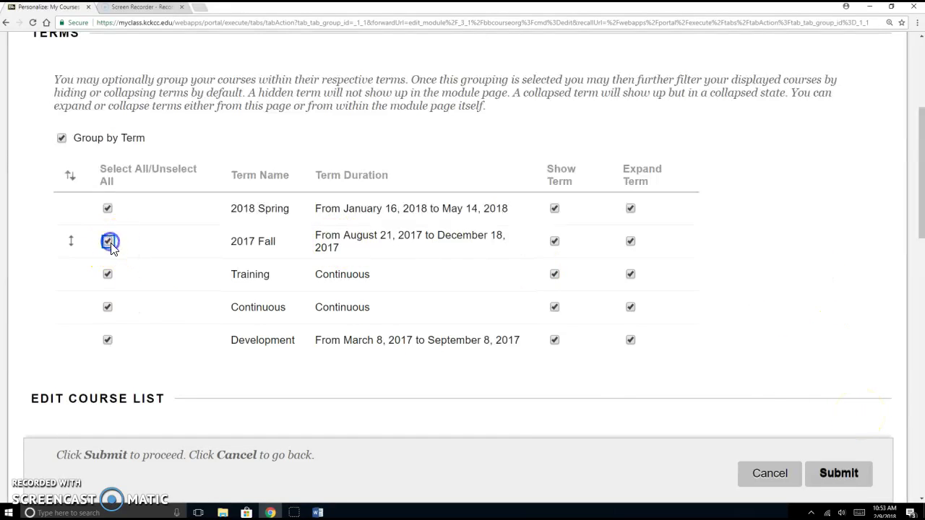
left_click(857, 478)
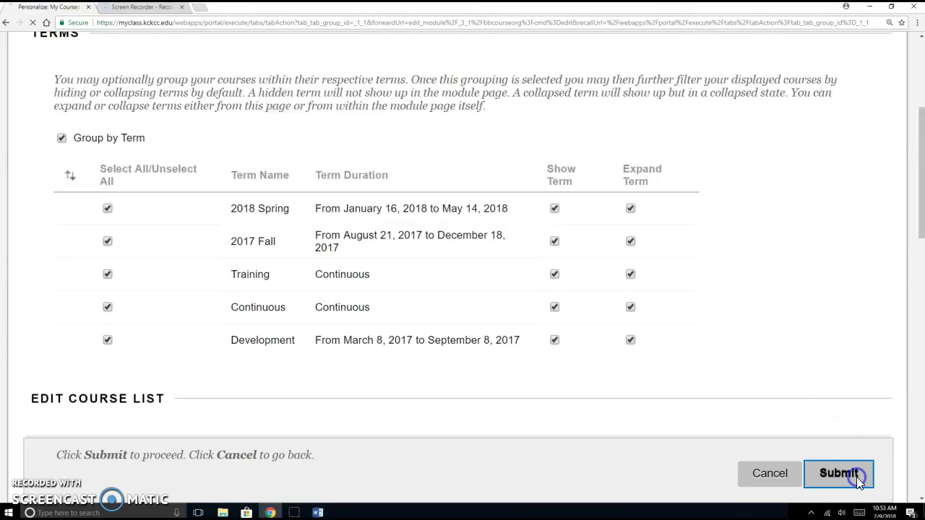
Open the PHIL-0206 Ethics (Development) course under the Development term
scroll(827, 361, "down", 1)
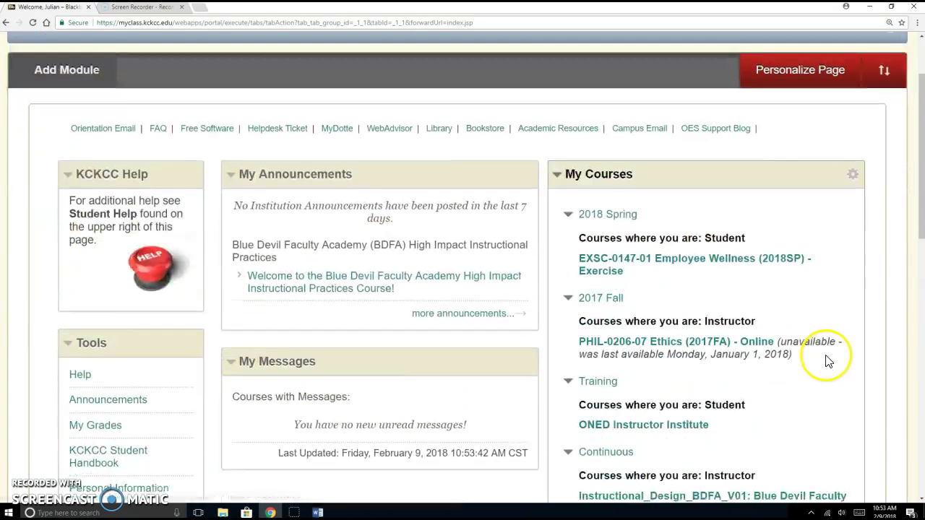
scroll(631, 404, "down", 1)
scroll(630, 404, "down", 5)
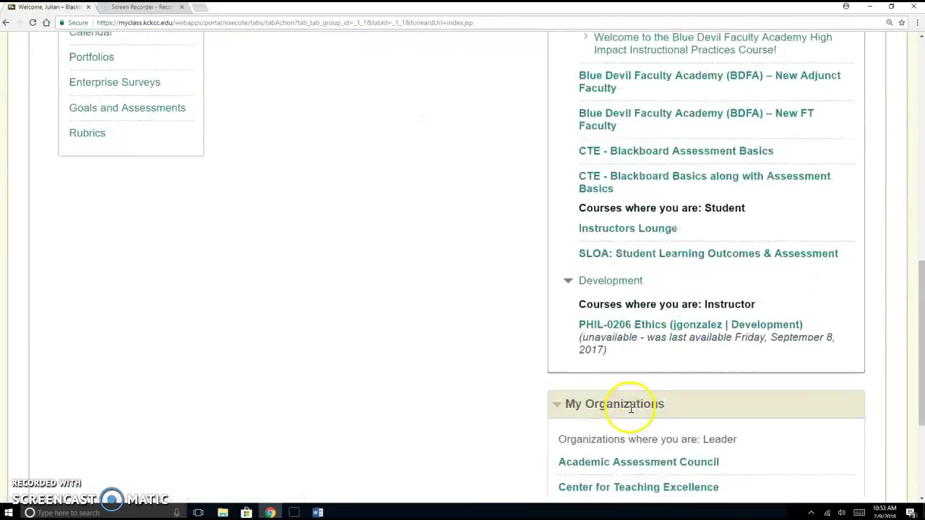
scroll(571, 303, "up", 4)
scroll(527, 337, "down", 4)
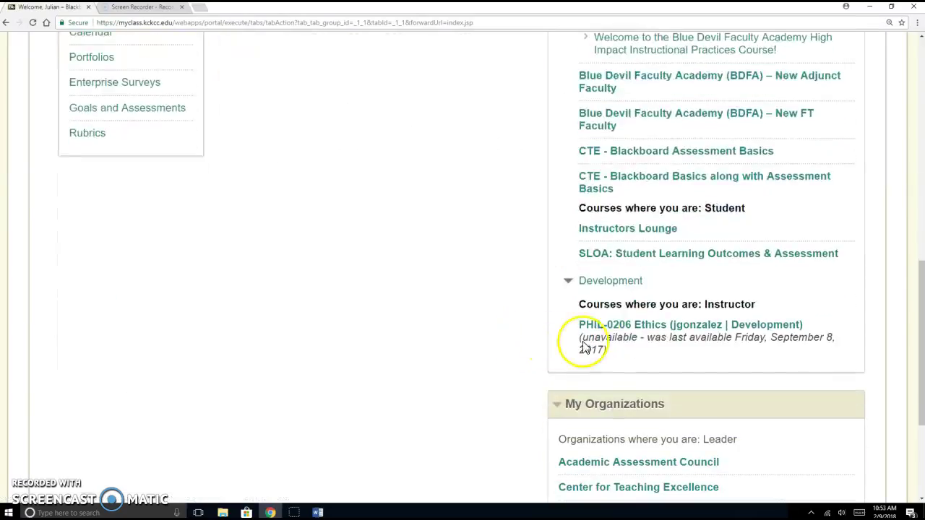
left_click(642, 328)
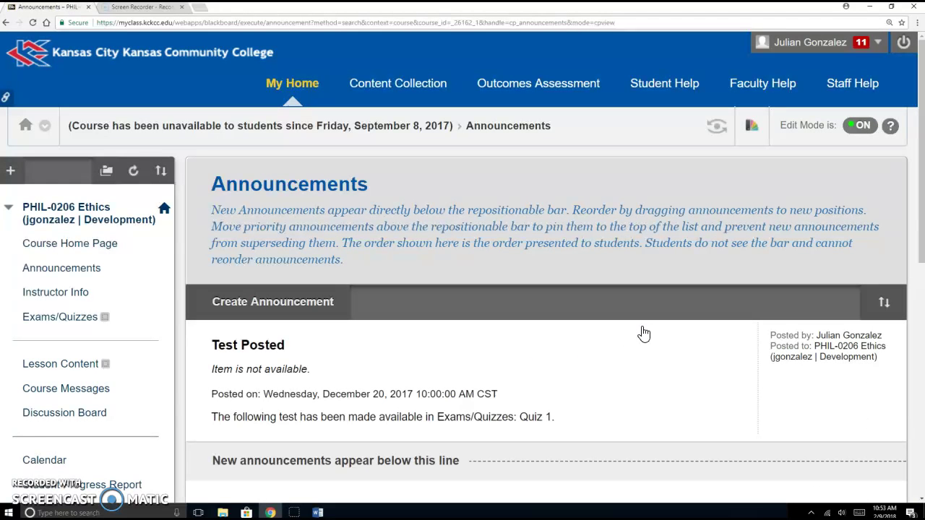
left_click(643, 326)
Open the PHIL-0206 Ethics Course Home Page and review its announcements, messages, report card and to-do modules
scroll(639, 325, "down", 1)
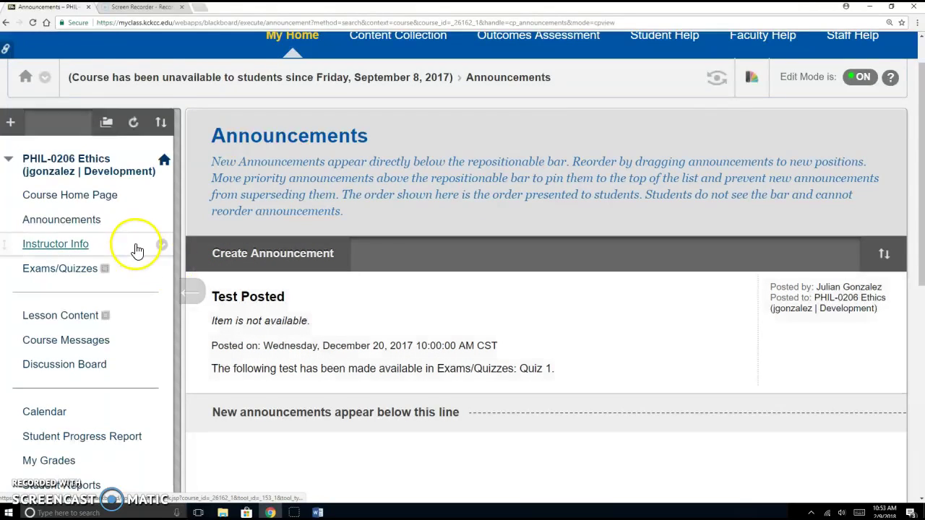
scroll(135, 248, "down", 2)
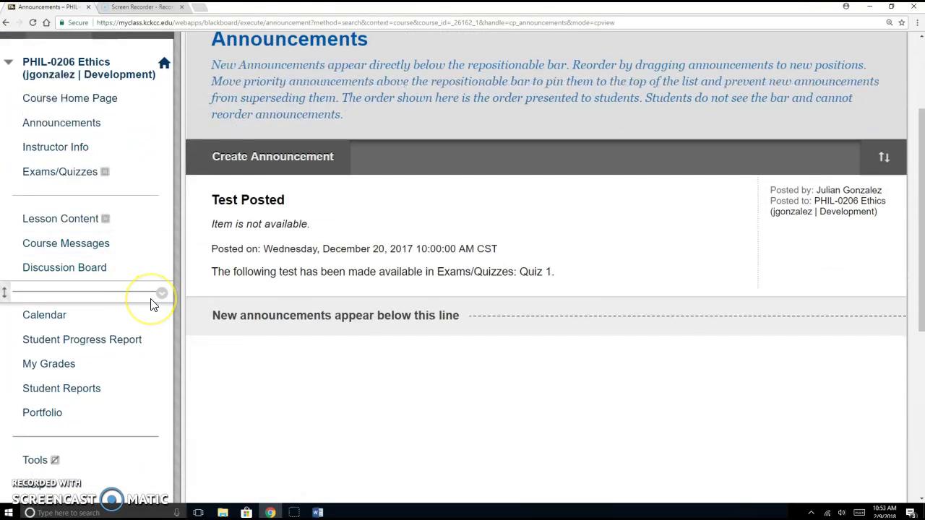
scroll(151, 305, "up", 1)
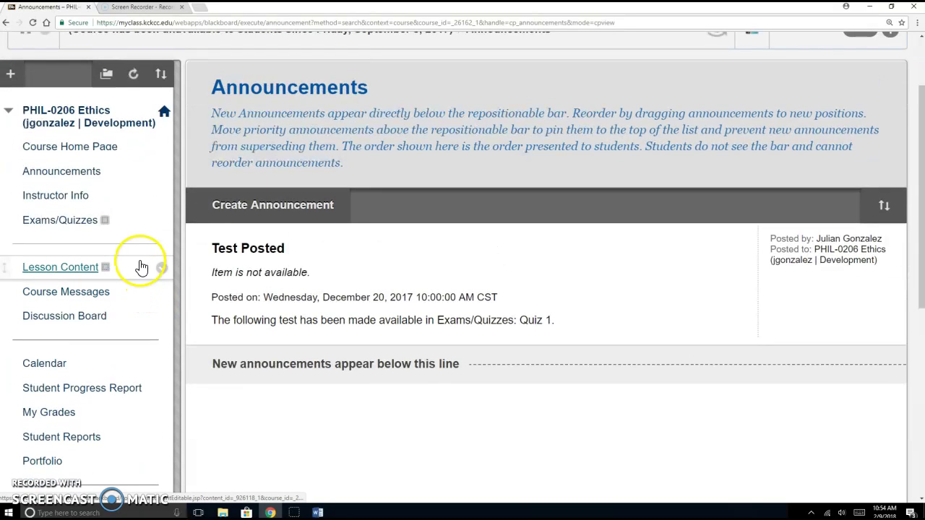
left_click(68, 148)
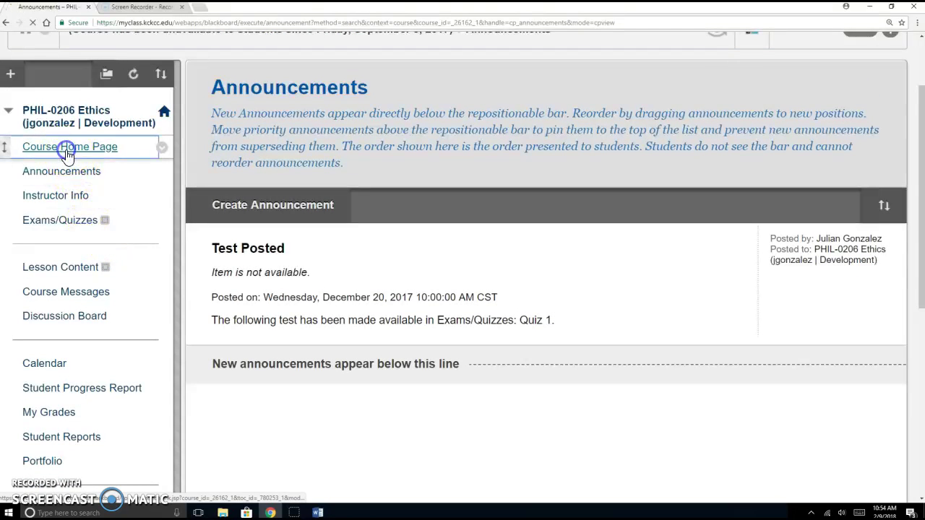
scroll(687, 351, "down", 2)
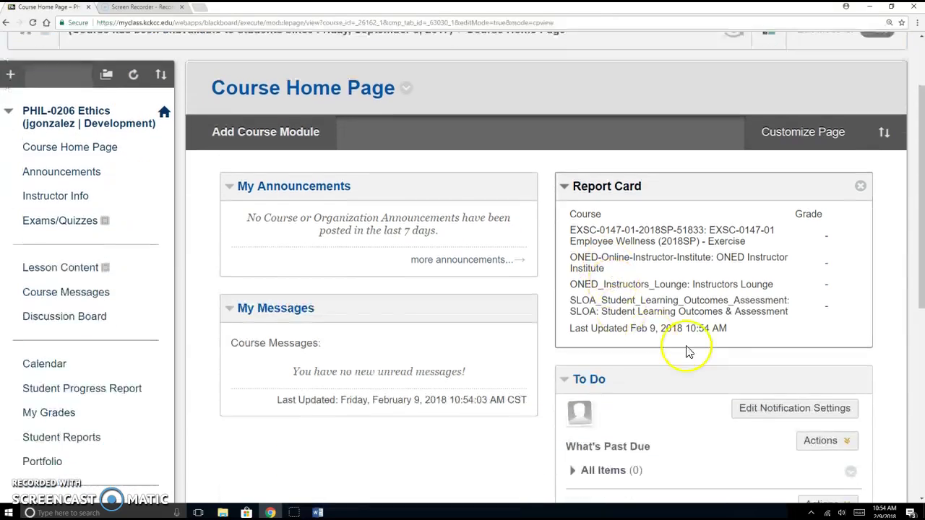
scroll(585, 310, "down", 3)
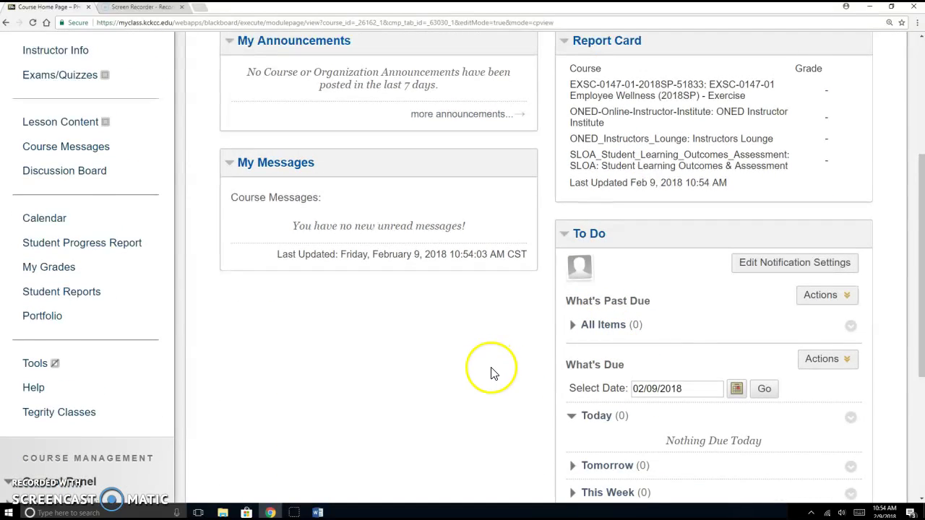
scroll(491, 376, "up", 1)
scroll(497, 388, "up", 1)
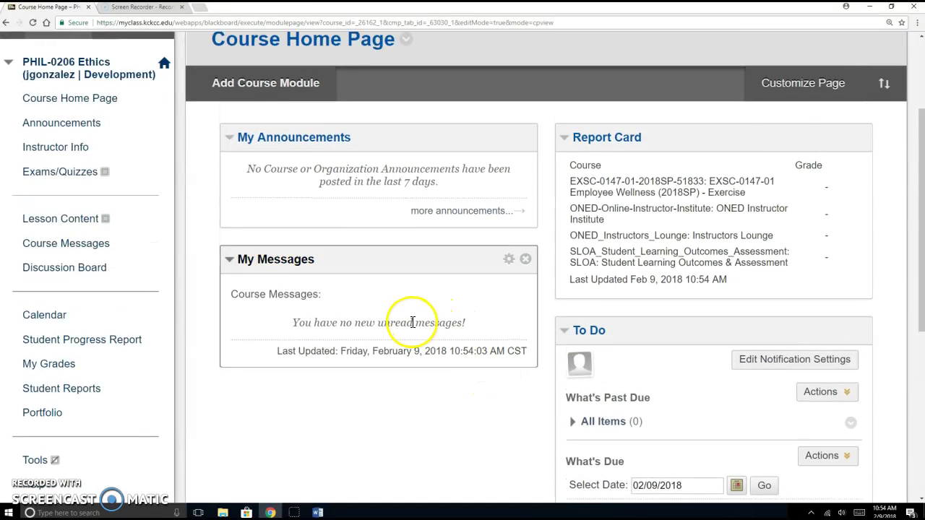
scroll(404, 323, "down", 1)
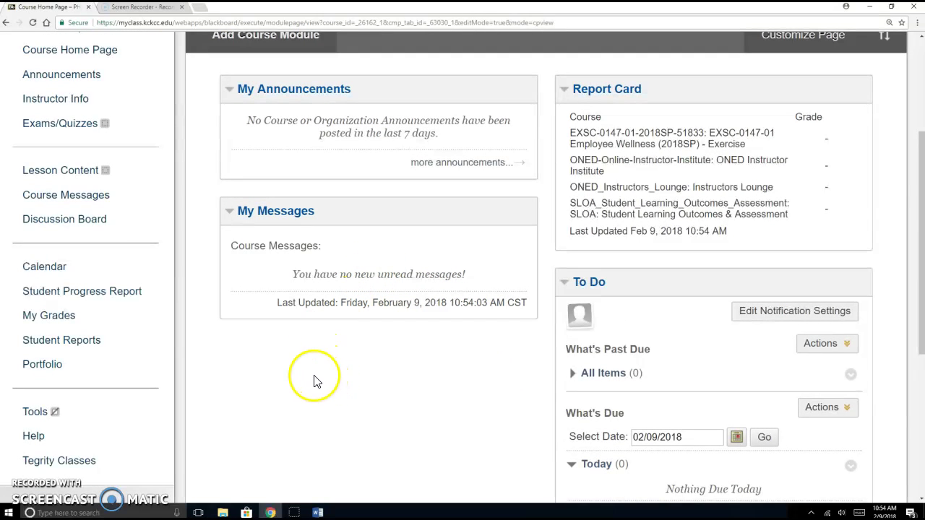
Start a new course message from Course Messages, visiting its subject and body fields
left_click(73, 200)
left_click(289, 291)
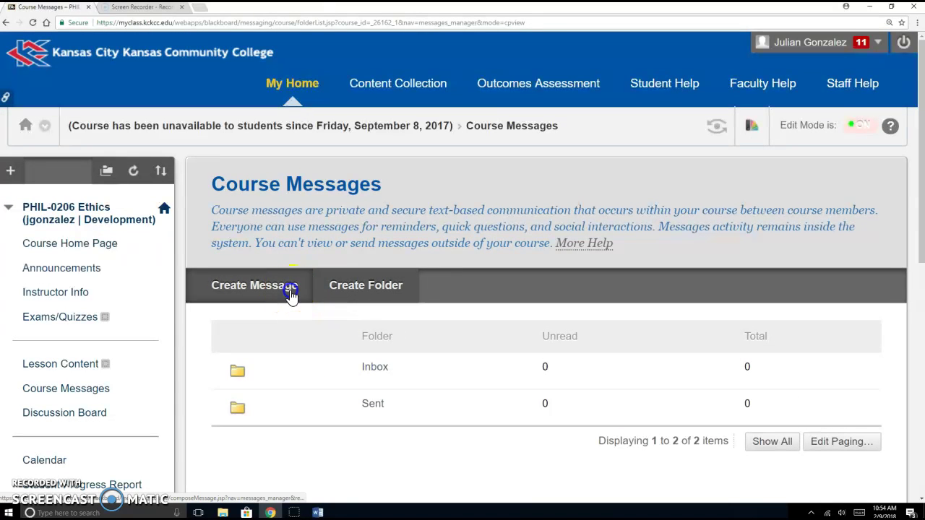
scroll(282, 276, "down", 1)
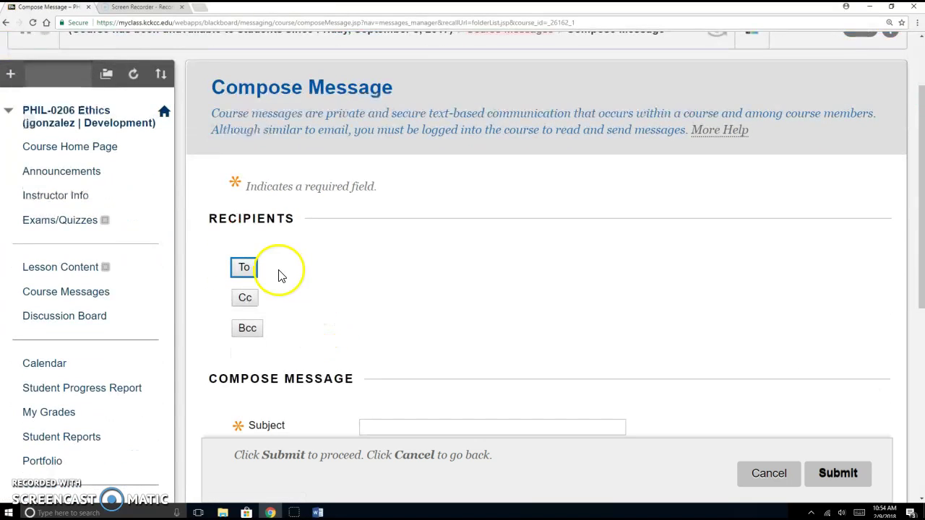
scroll(404, 285, "down", 1)
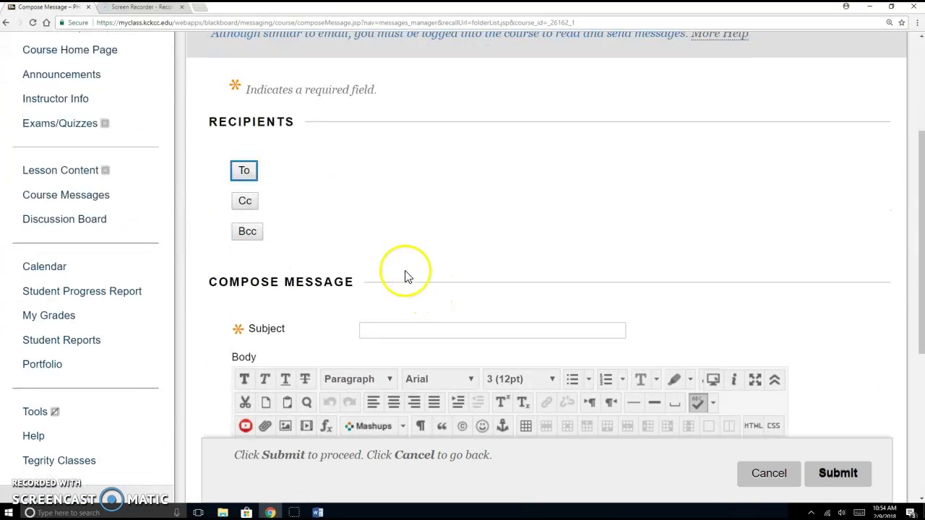
scroll(432, 216, "down", 1)
left_click(432, 231)
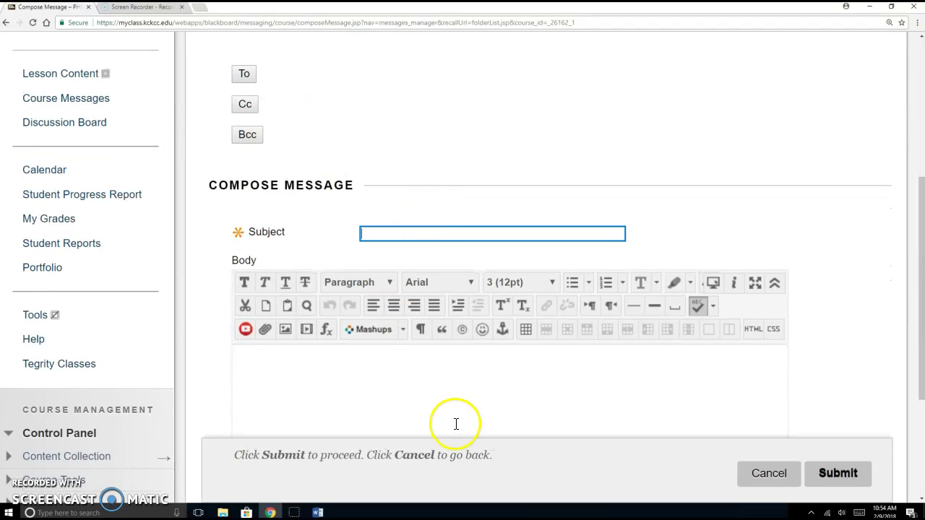
left_click(452, 401)
View the recipient list, then cancel the unsent message to return to Course Messages
scroll(323, 219, "up", 1)
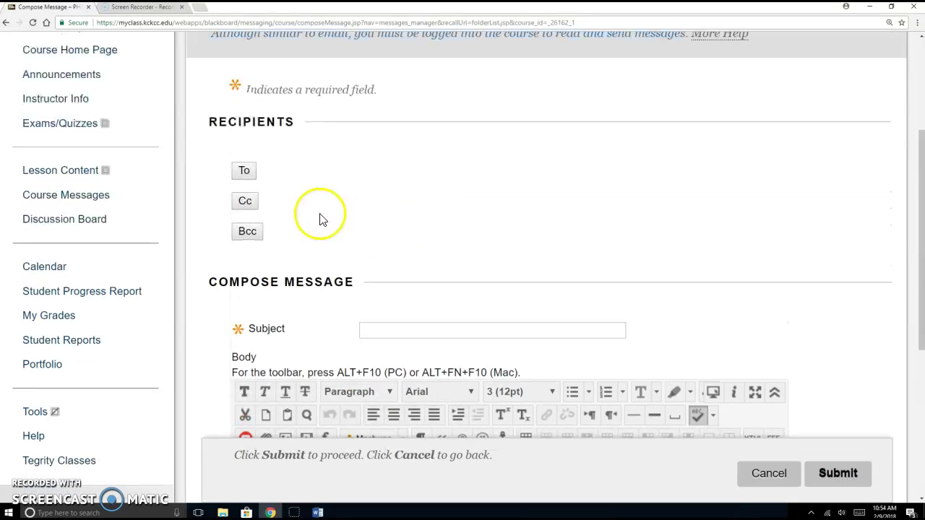
left_click(243, 172)
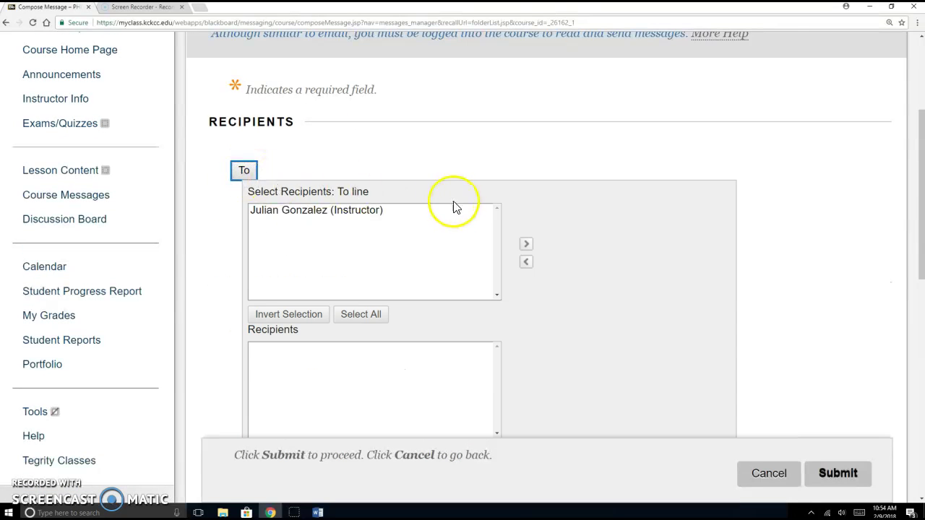
scroll(456, 207, "down", 1)
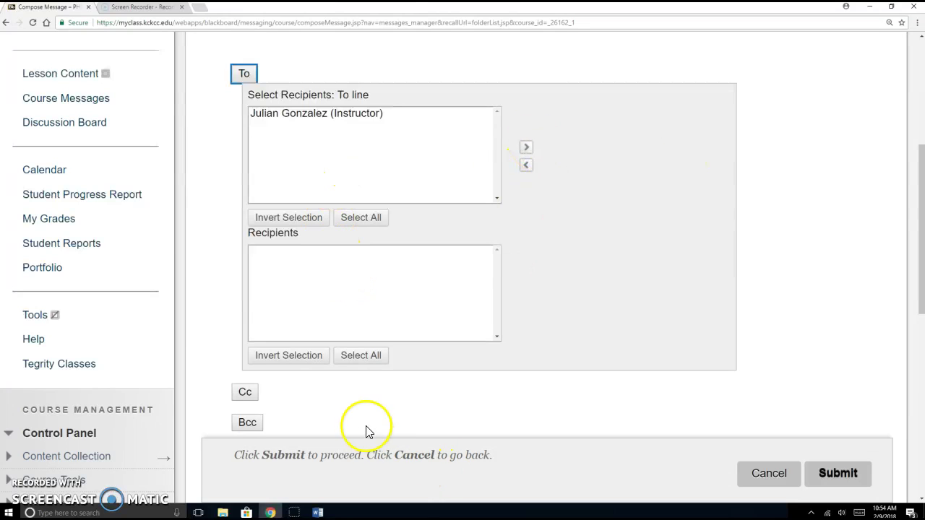
left_click(769, 474)
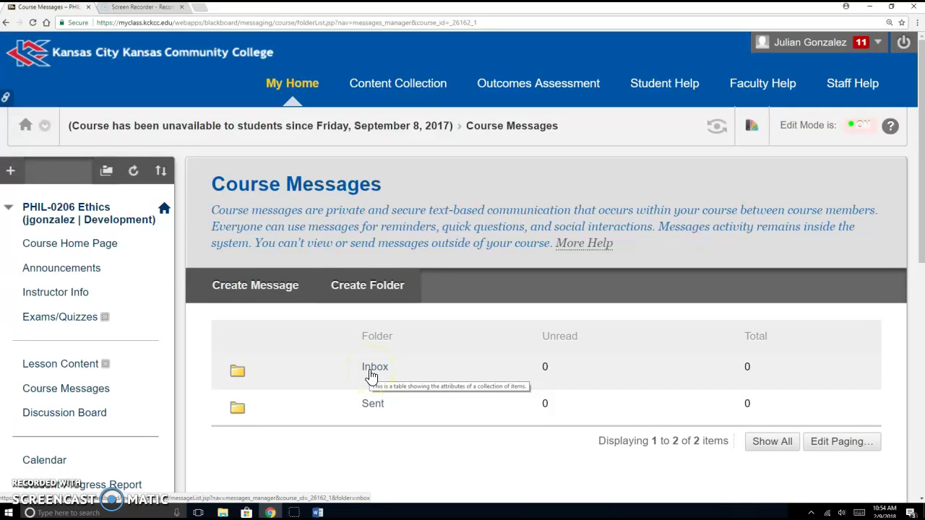
Open the Inbox folder, start a new message, and cancel it
left_click(371, 368)
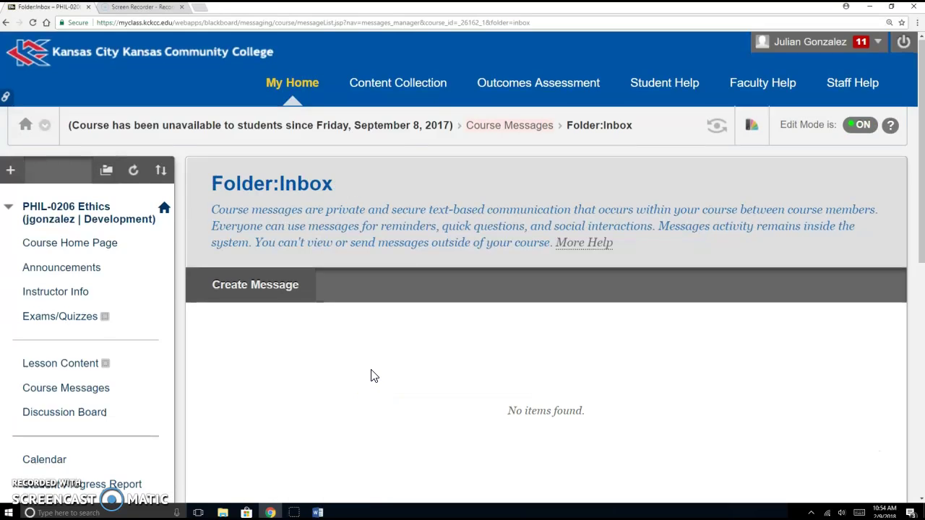
scroll(448, 376, "down", 2)
left_click(253, 152)
scroll(455, 289, "down", 2)
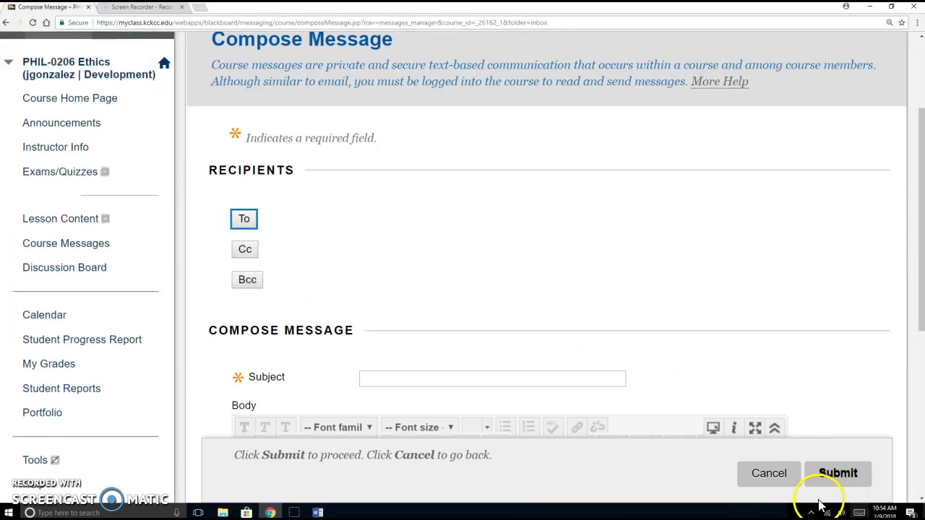
left_click(785, 483)
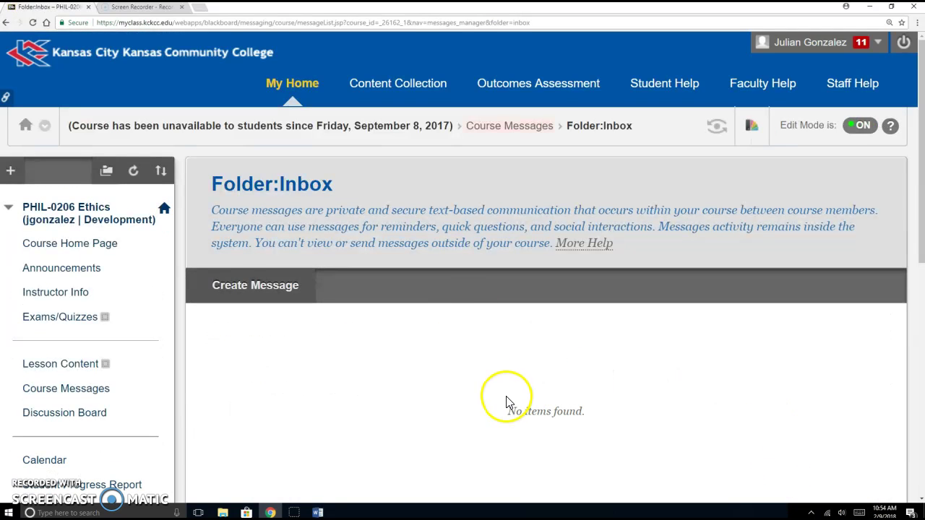
Reorder the course menu with Announcements on top and open the Announcements page
scroll(178, 412, "down", 2)
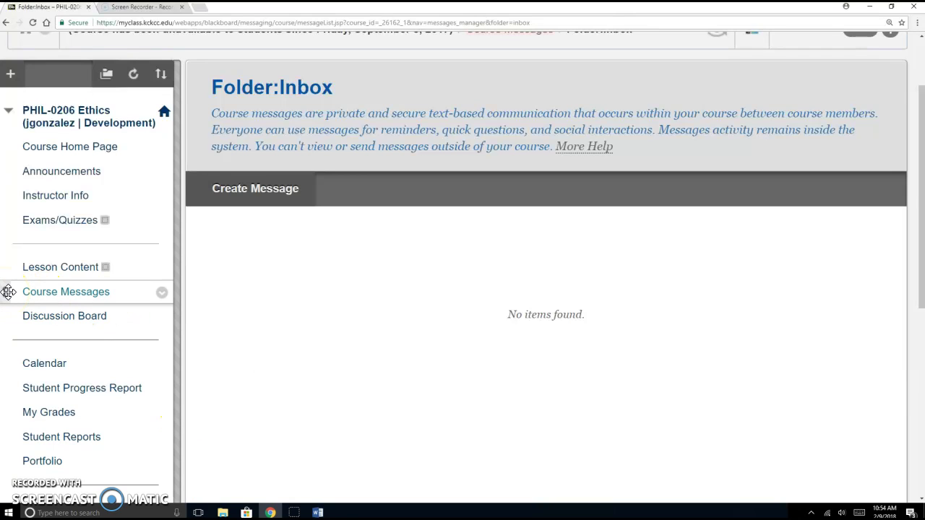
mouse_move(7, 292)
left_mouse_down()
mouse_move(5, 332)
mouse_move(4, 291)
left_mouse_up()
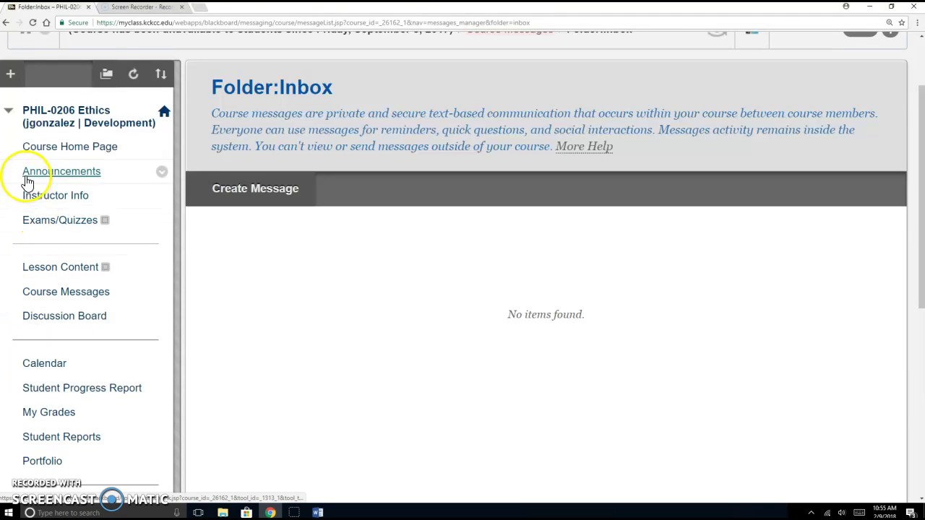
left_click_drag(8, 173, 7, 145)
left_click(65, 147)
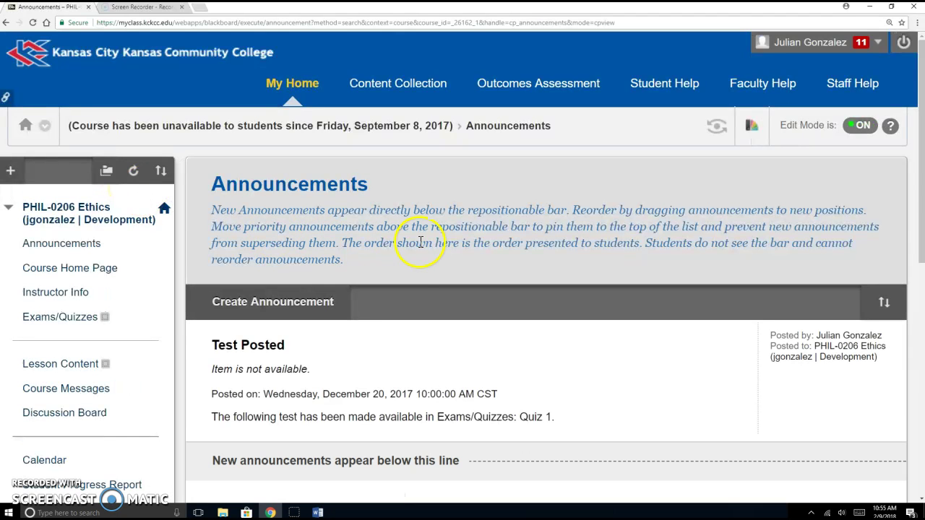
scroll(413, 203, "down", 3)
Start a new announcement titled 'Test announcement' with the message 'Test coming up.'
left_click(259, 149)
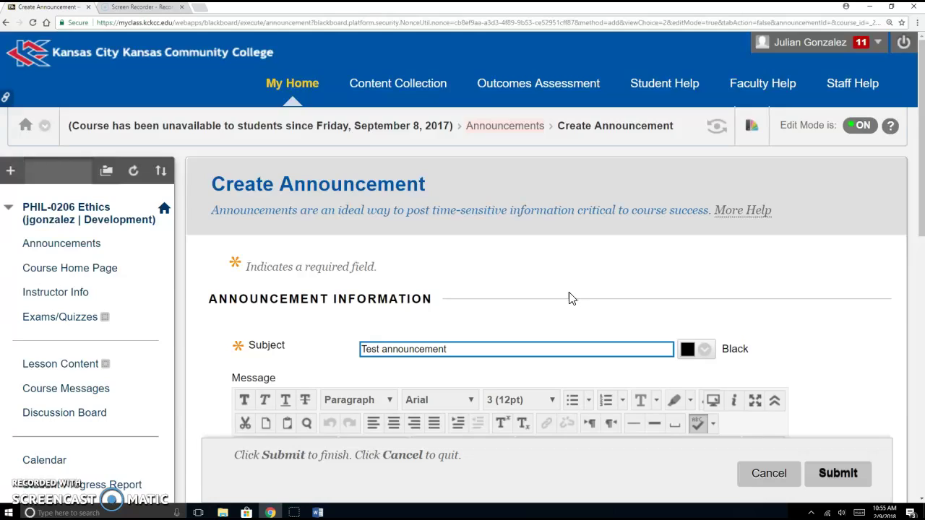
scroll(569, 299, "down", 3)
left_click(541, 365)
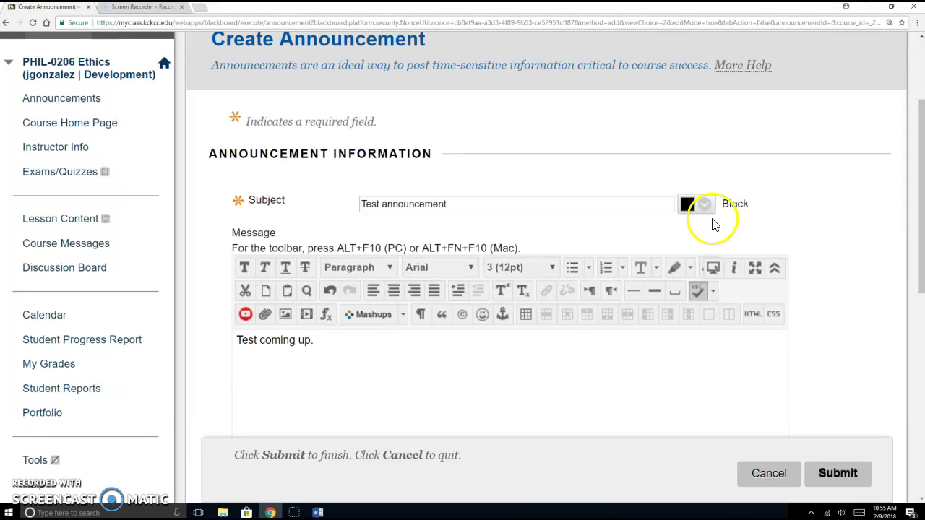
scroll(784, 226, "down", 5)
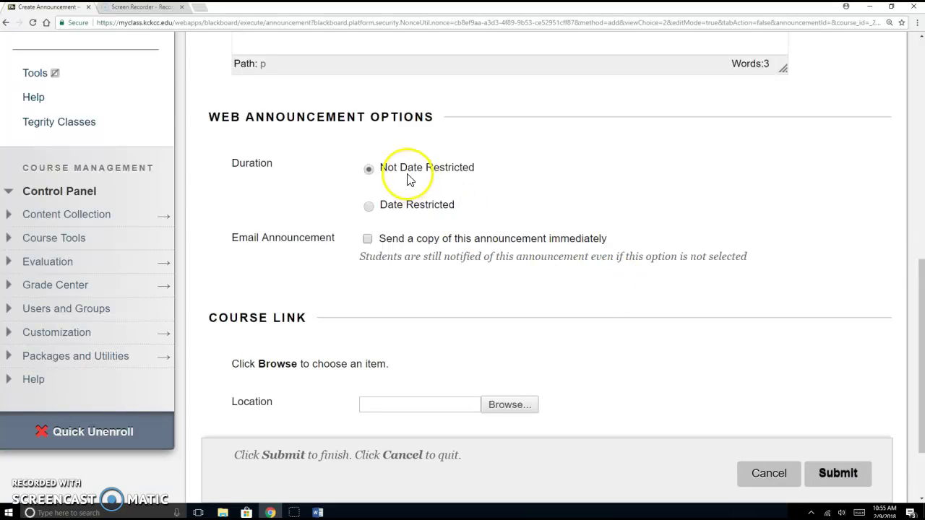
Restrict display to 02/09/2018 10:55 AM through 02/16/2018 11:59 PM and email a copy immediately
left_click(371, 206)
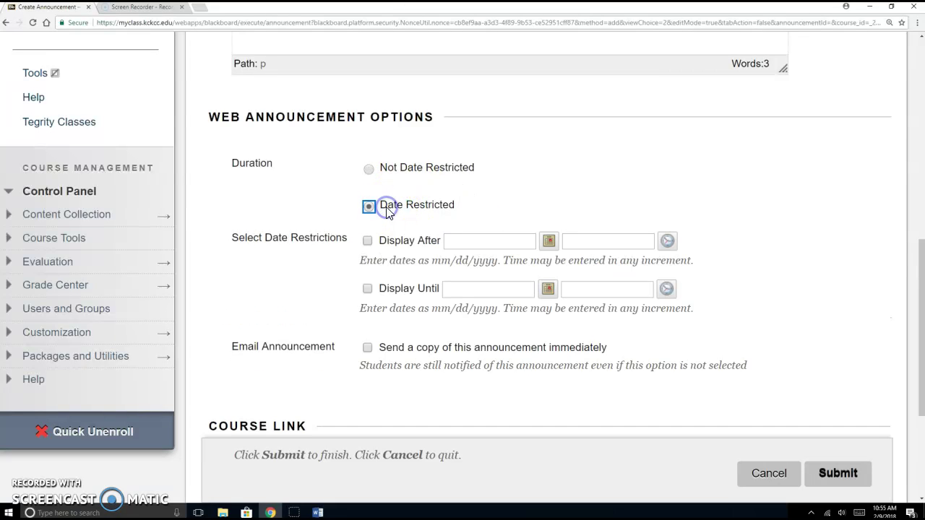
left_click(367, 242)
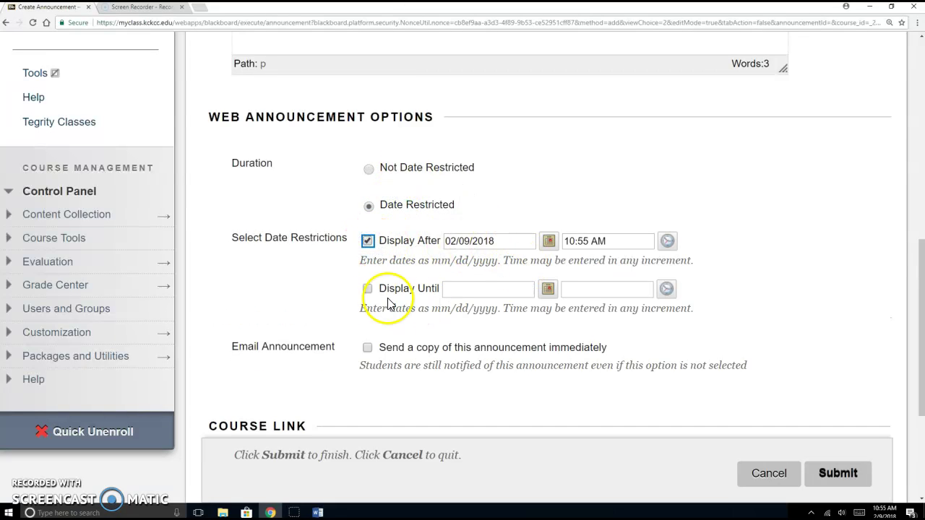
left_click(548, 289)
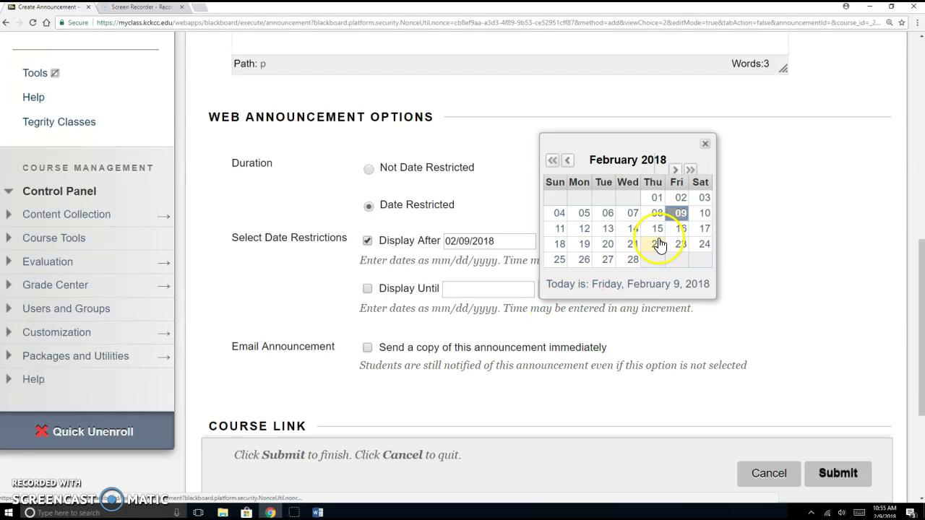
left_click(679, 229)
scroll(723, 317, "down", 1)
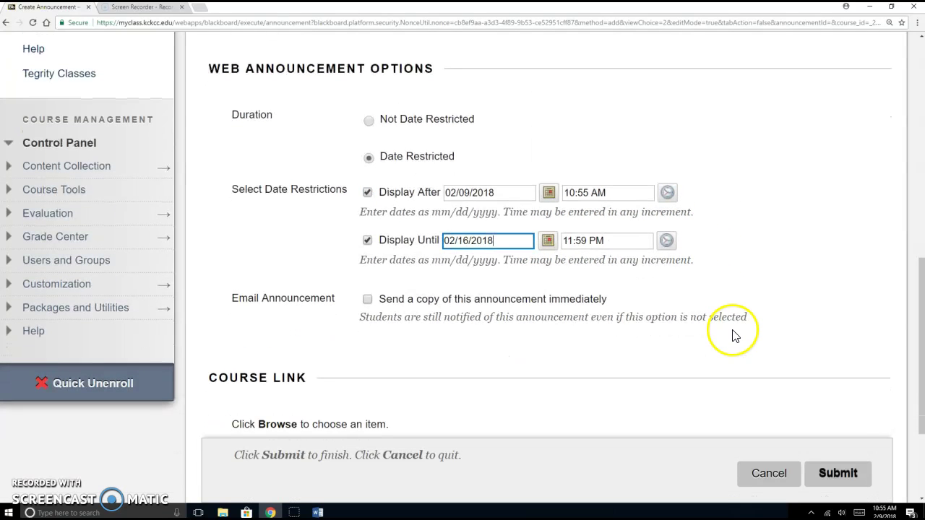
left_click(368, 299)
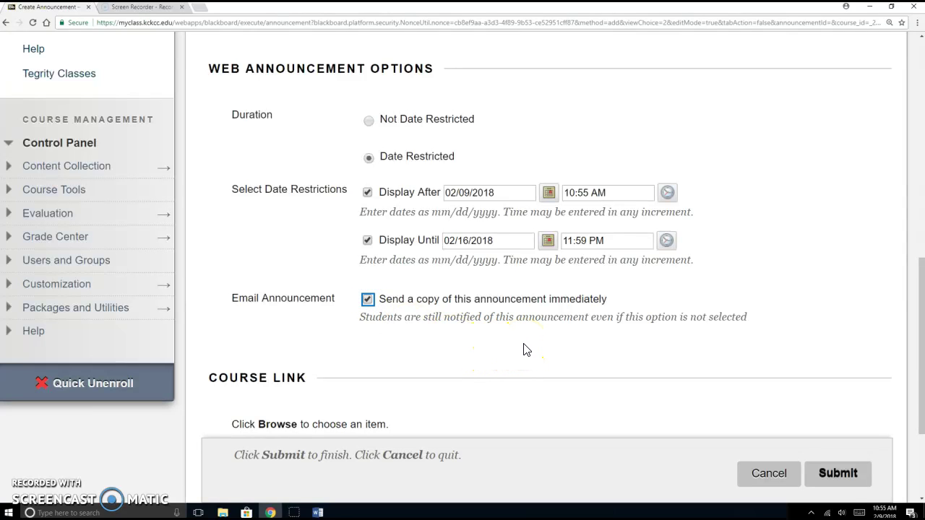
scroll(623, 359, "up", 4)
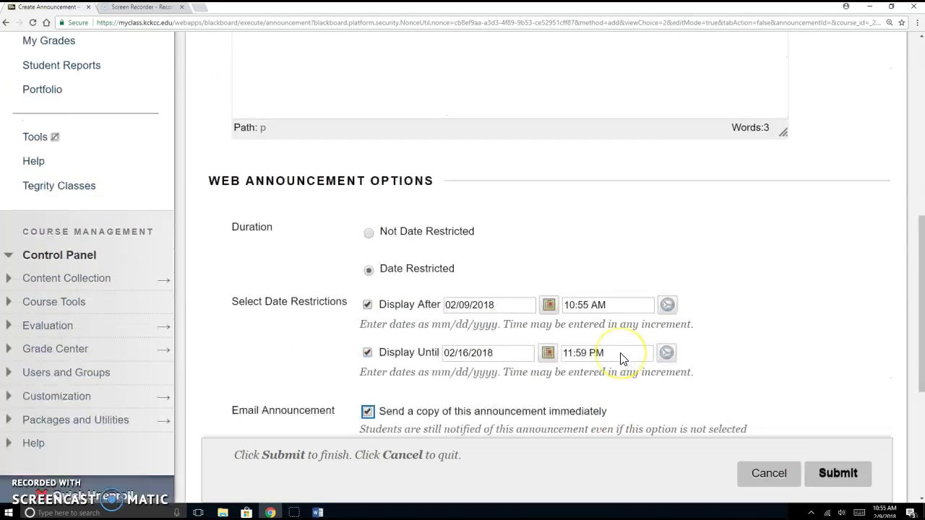
scroll(623, 359, "down", 5)
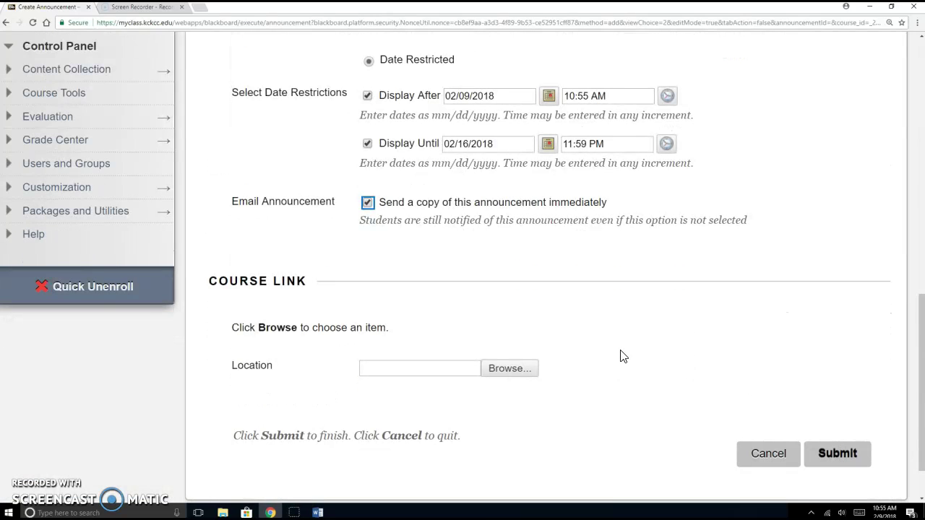
scroll(622, 356, "down", 1)
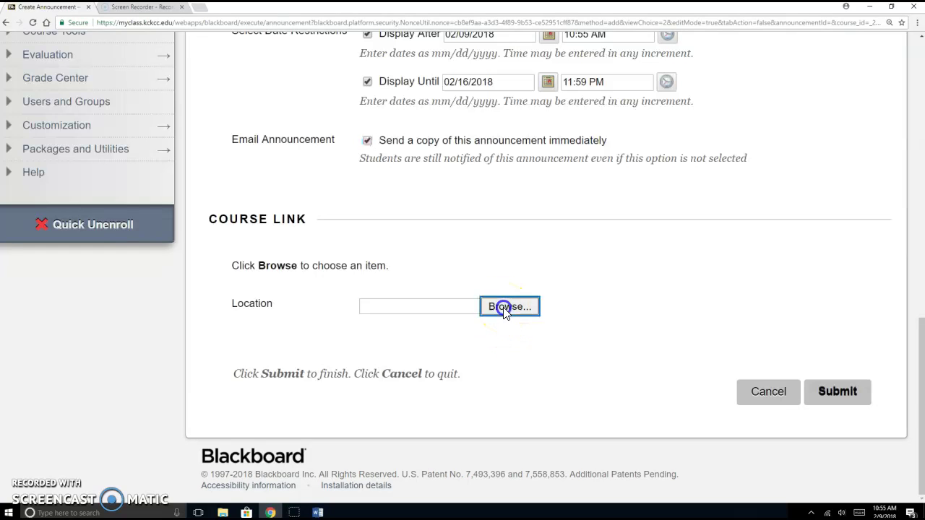
Link the announcement to Exams/Quizzes, submit it, and refresh the Announcements list
left_click(504, 309)
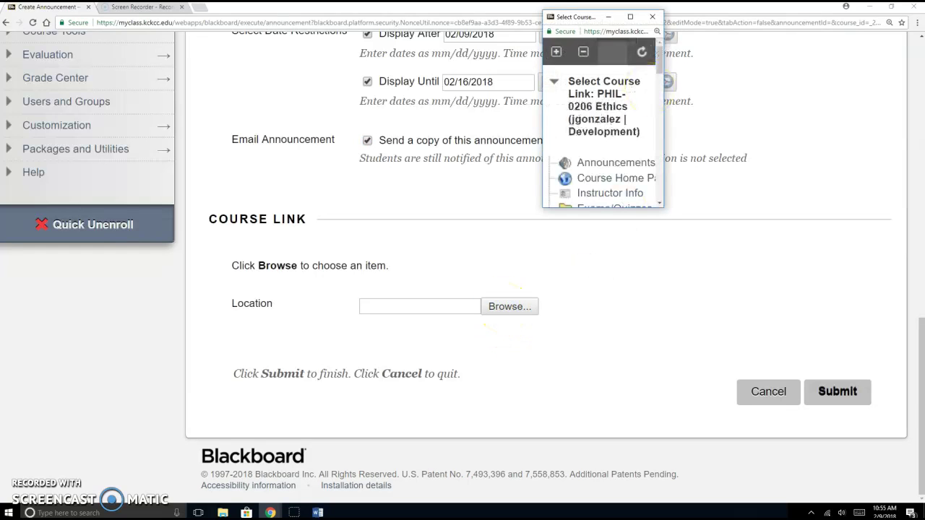
left_click(630, 17)
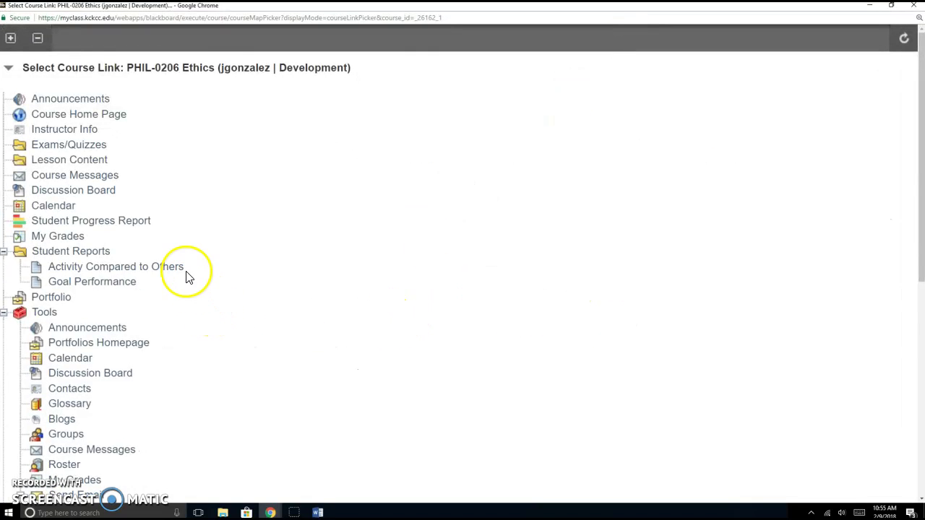
left_click(79, 145)
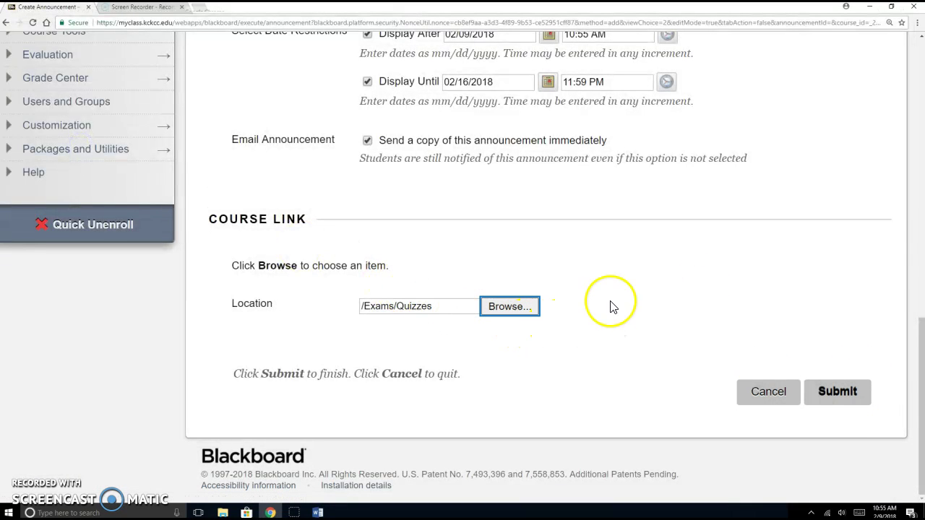
left_click(838, 391)
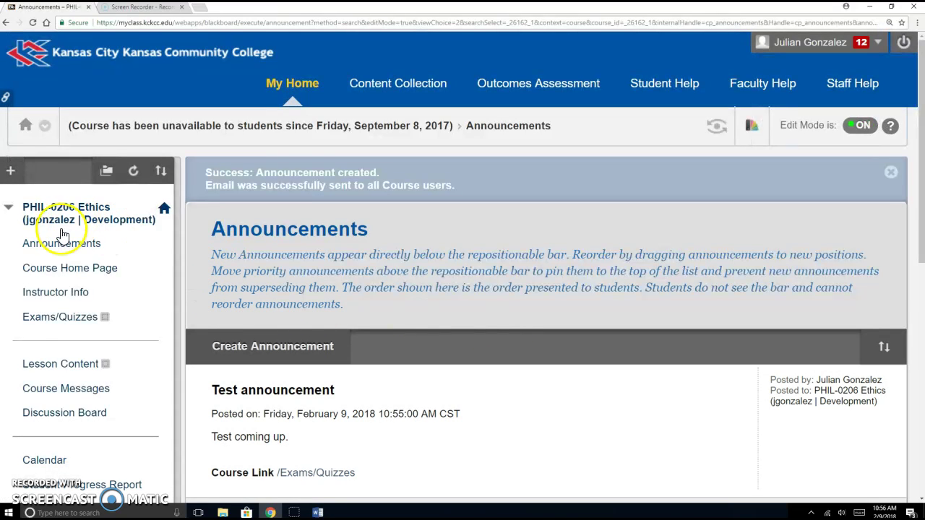
left_click(61, 244)
scroll(390, 327, "down", 1)
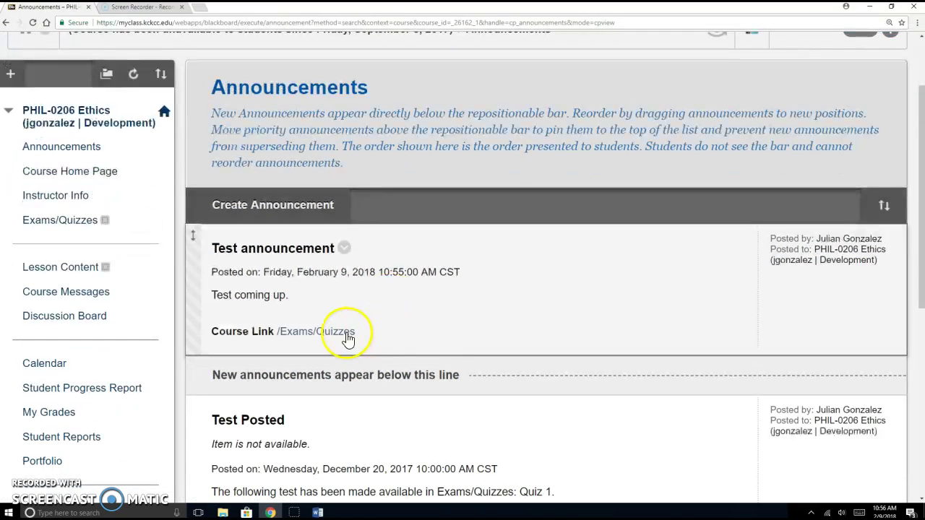
Open the empty Exams/Quizzes content area and view its options for adding content
left_click(300, 338)
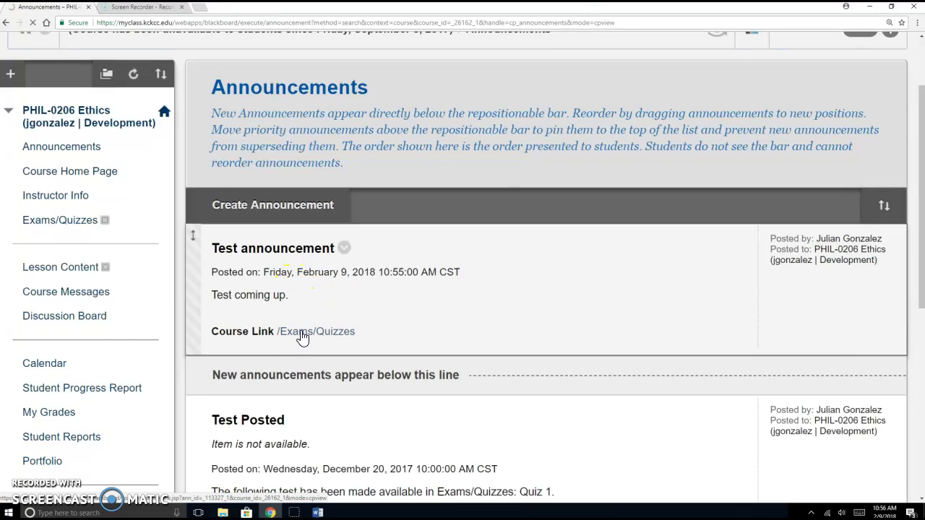
scroll(397, 349, "down", 1)
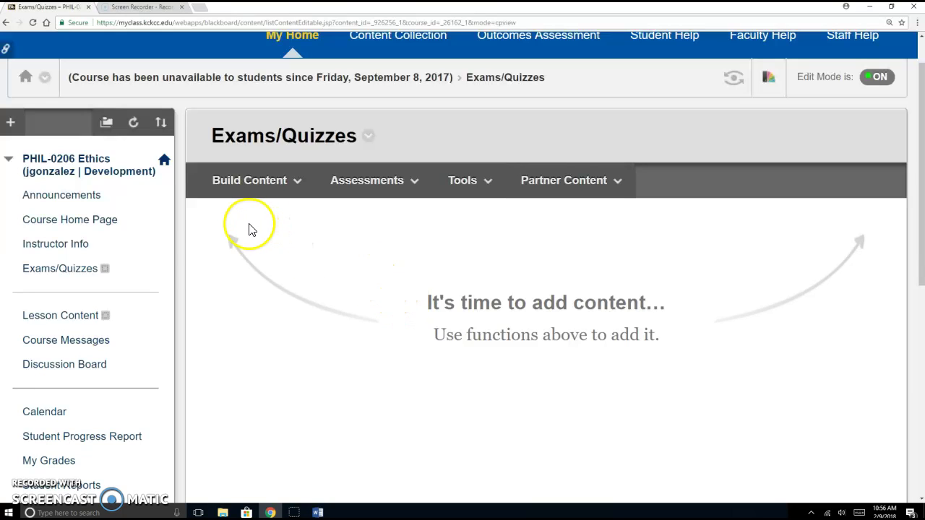
left_click(246, 182)
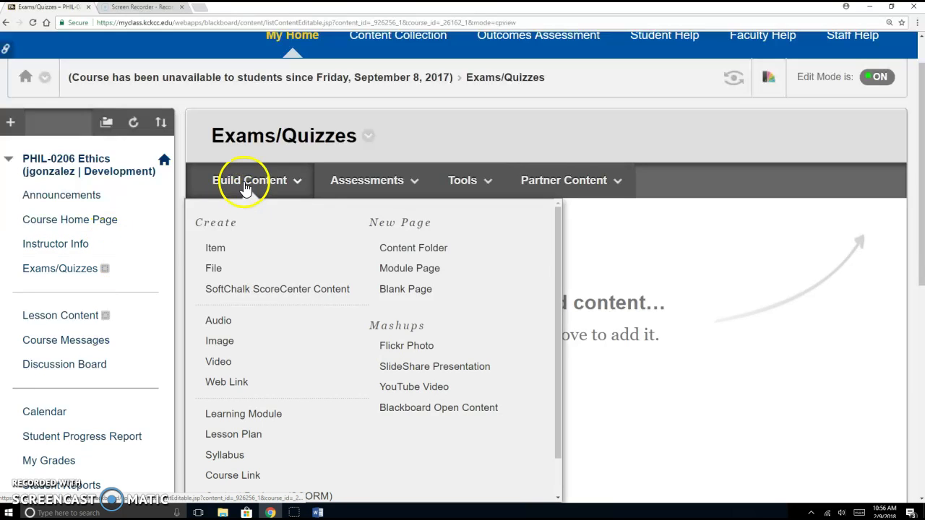
Expand Course Tools in the Control Panel to list tests, surveys, and pools
scroll(416, 359, "down", 8)
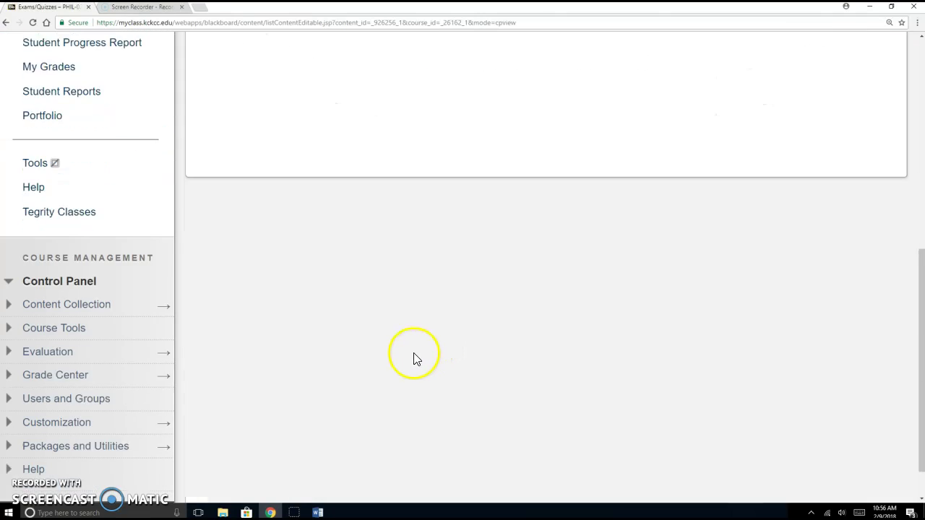
scroll(415, 359, "down", 1)
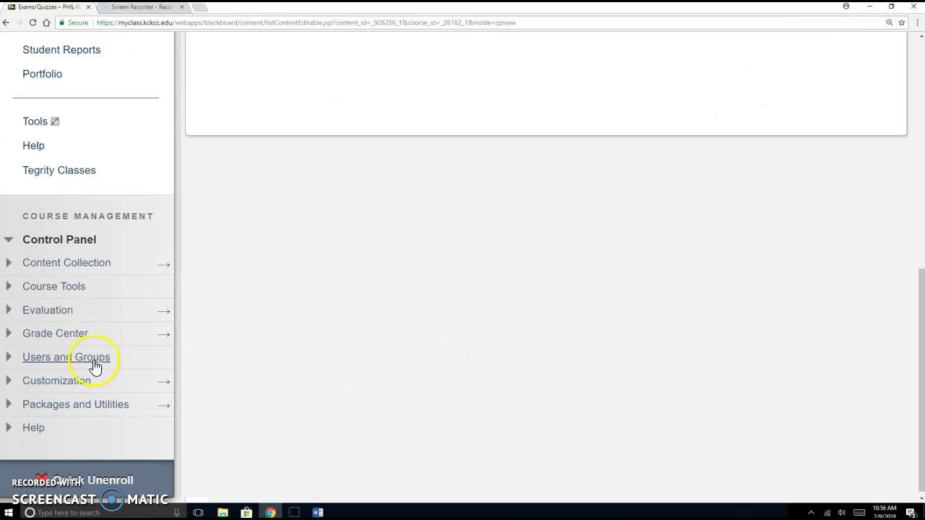
left_click(54, 289)
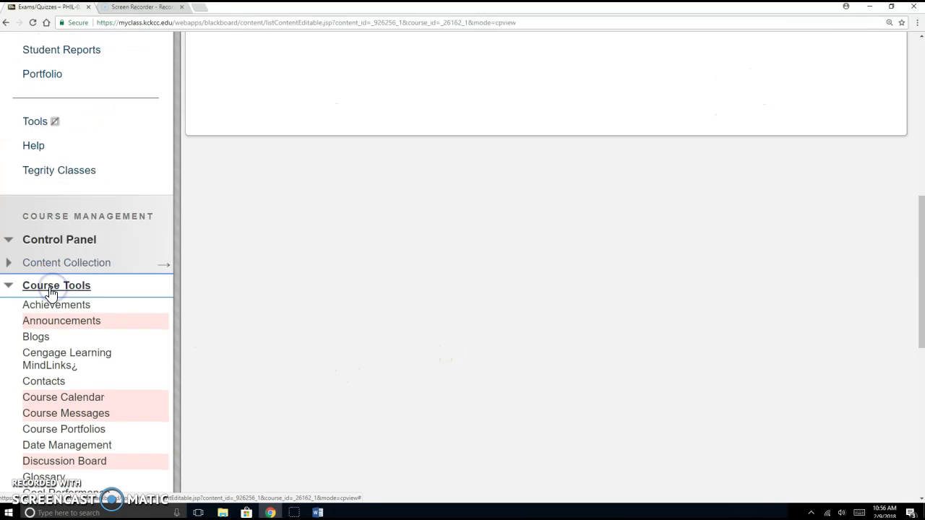
scroll(51, 311, "down", 3)
scroll(54, 313, "down", 2)
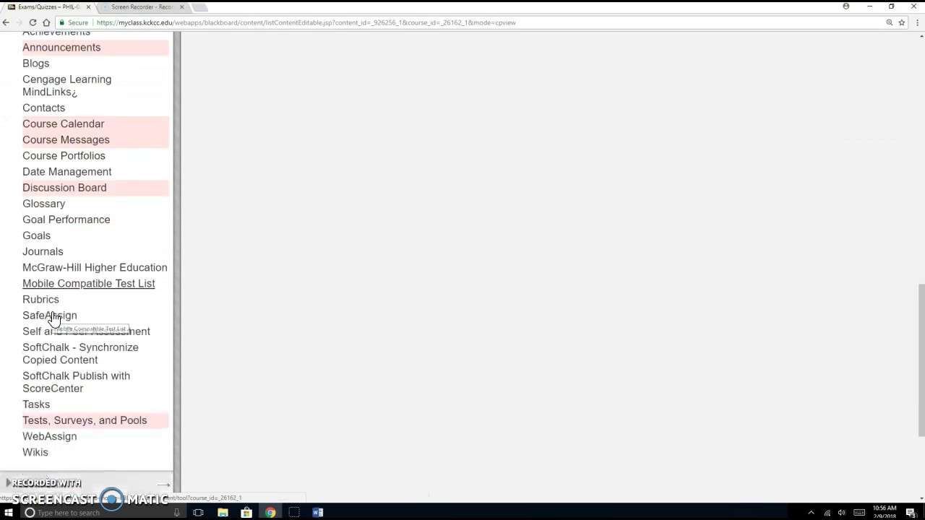
Go to Tests, Surveys, and Pools > Pools and start building a new pool
left_click(96, 408)
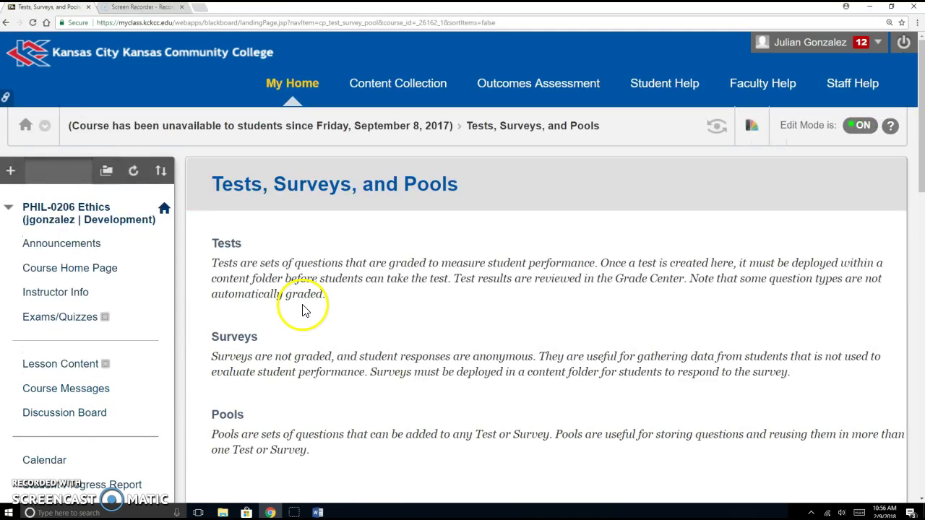
left_click(226, 415)
left_click(241, 275)
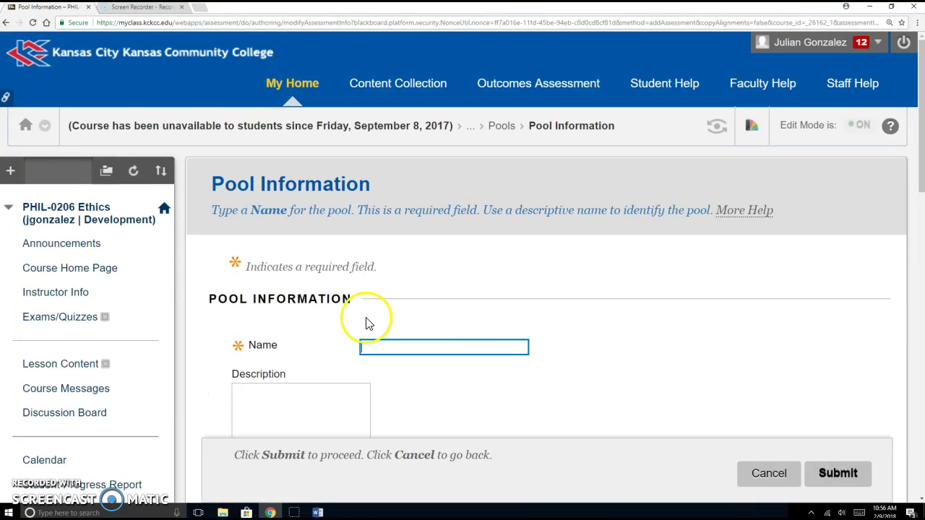
Name the pool 'Test 1' with description 'Cover chapter 1-3.' and instructions, and submit it
scroll(501, 344, "down", 1)
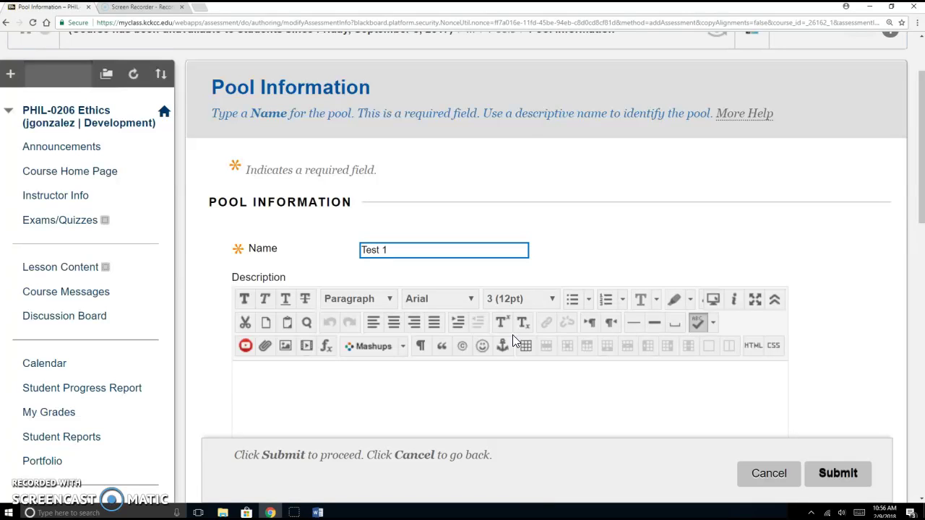
scroll(604, 200, "down", 3)
left_click(582, 208)
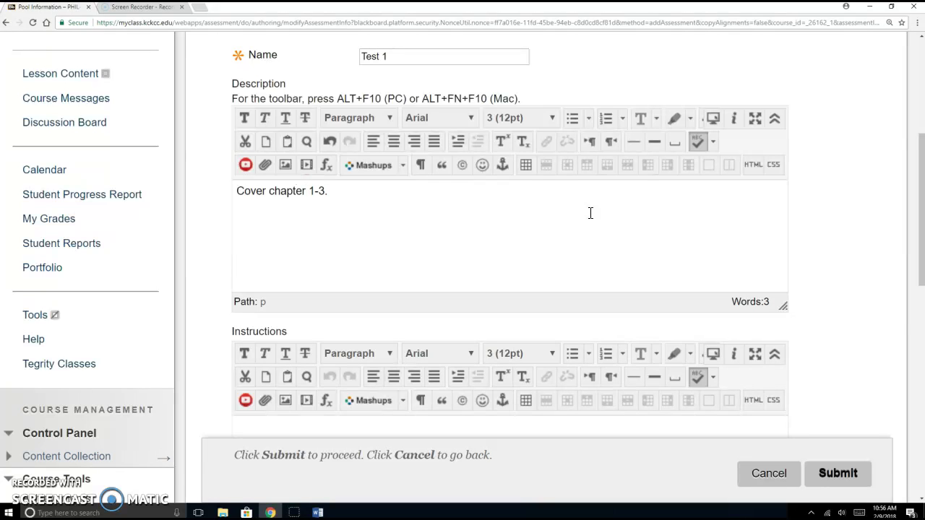
scroll(554, 299, "down", 2)
left_click(554, 304)
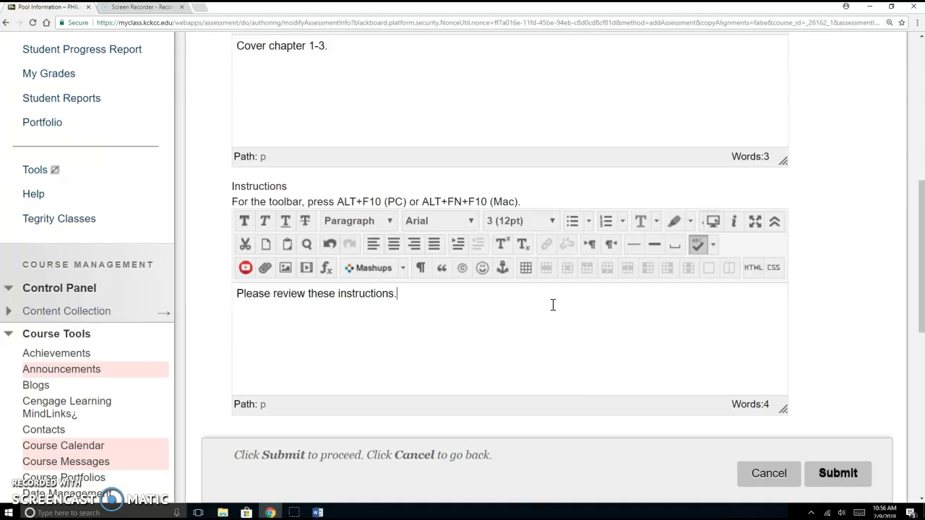
scroll(705, 374, "down", 2)
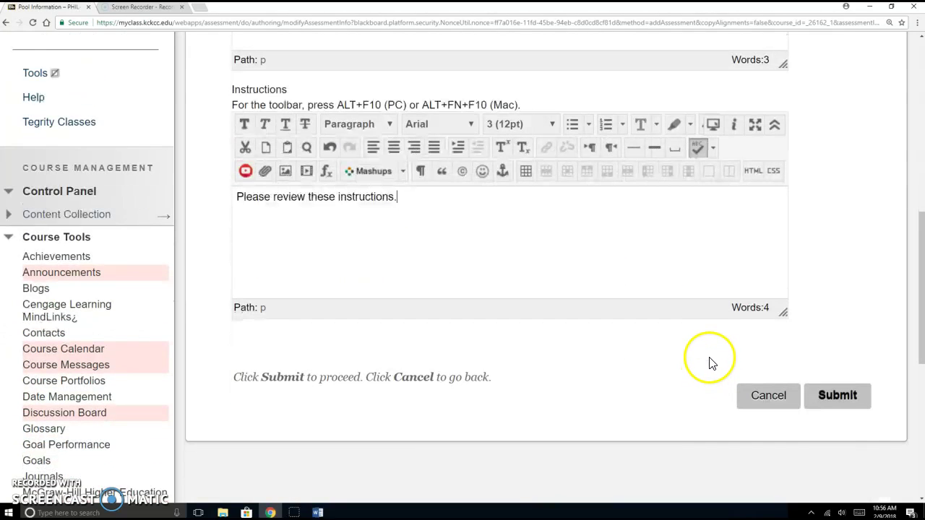
left_click(835, 395)
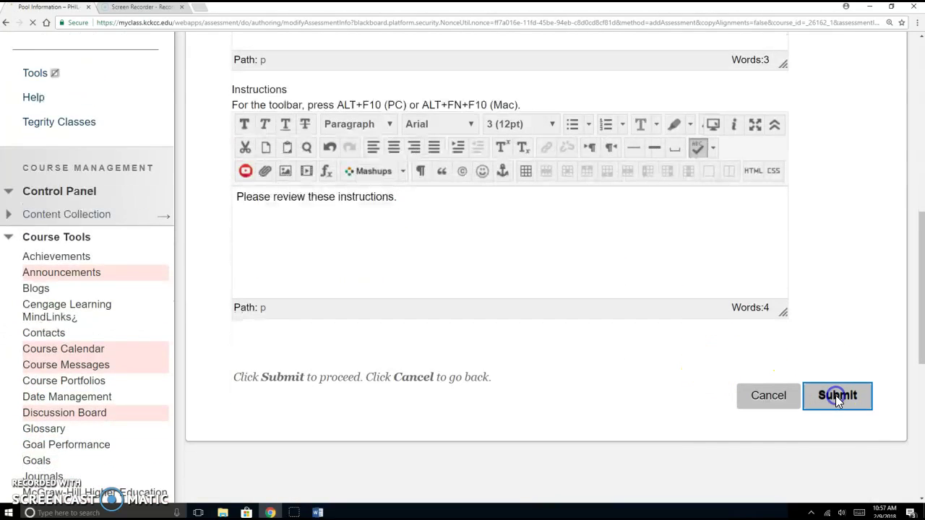
scroll(604, 361, "down", 3)
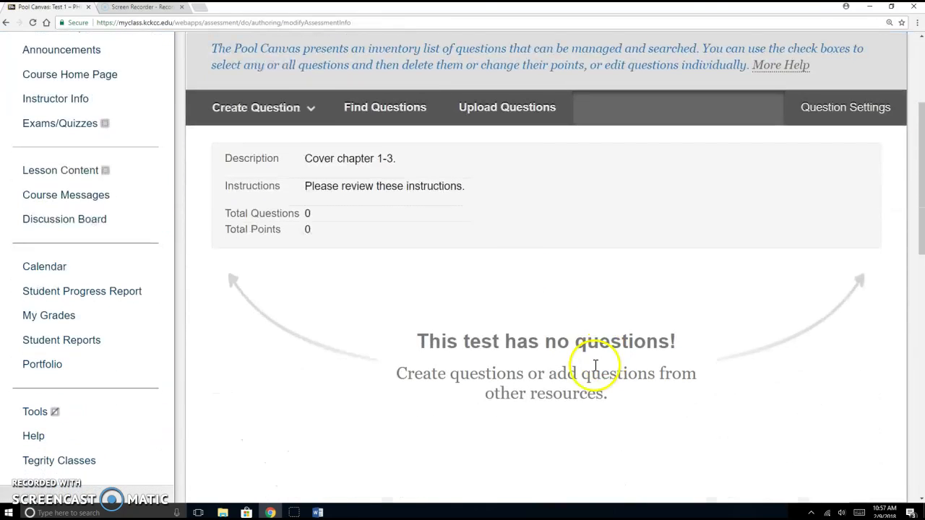
Create a True/False question titled 'Question 1' with the text 'Answer is false.'
left_click(303, 110)
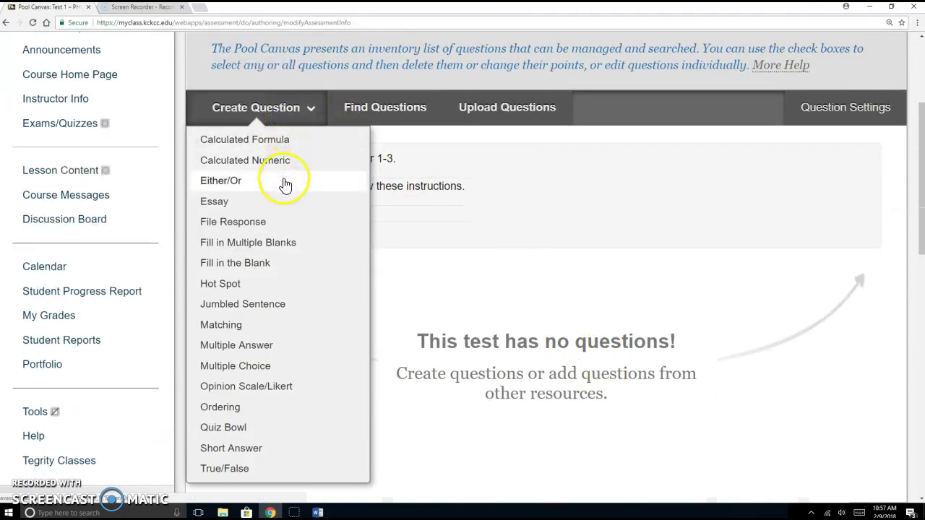
left_click(243, 108)
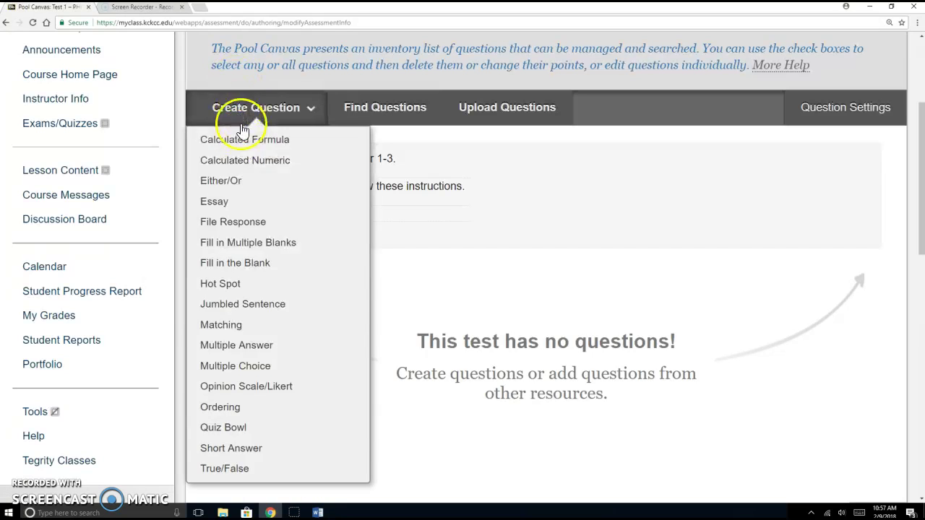
left_click(235, 466)
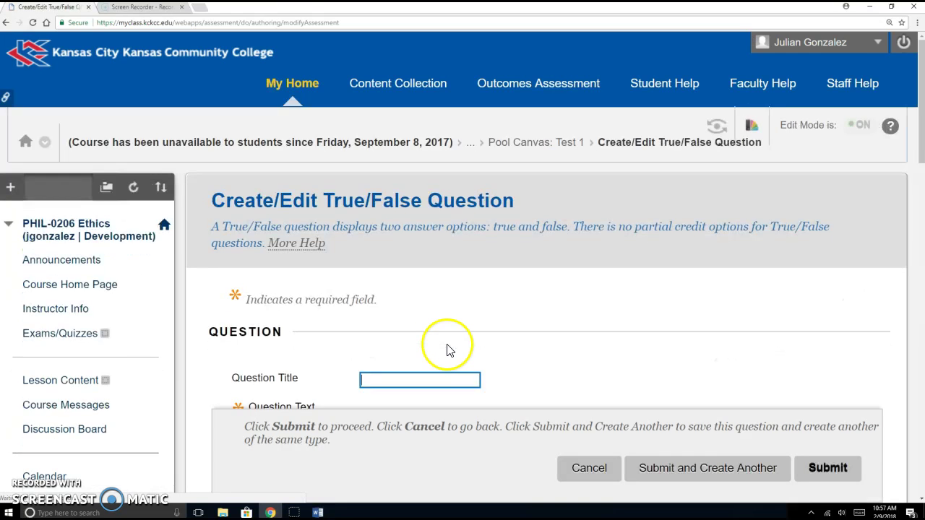
scroll(446, 351, "down", 4)
left_click(435, 140)
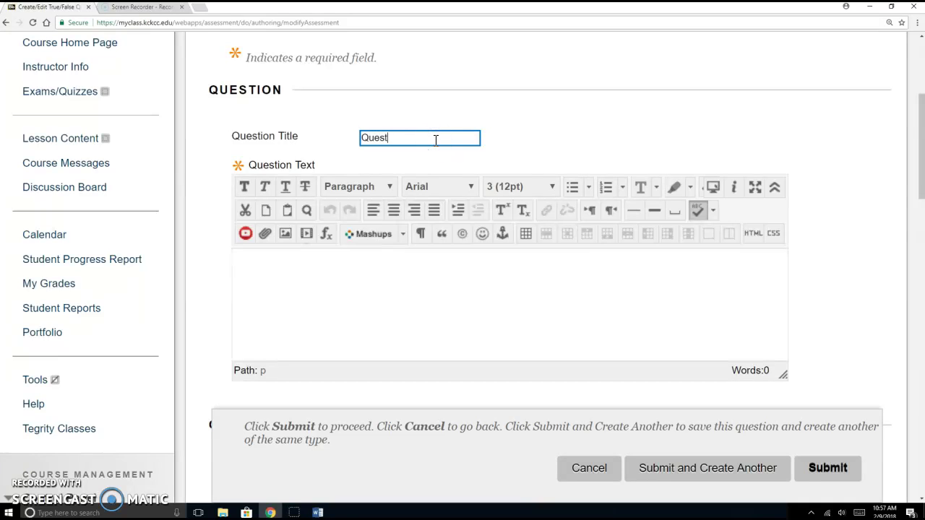
left_click(419, 289)
scroll(635, 247, "down", 2)
left_click(636, 248)
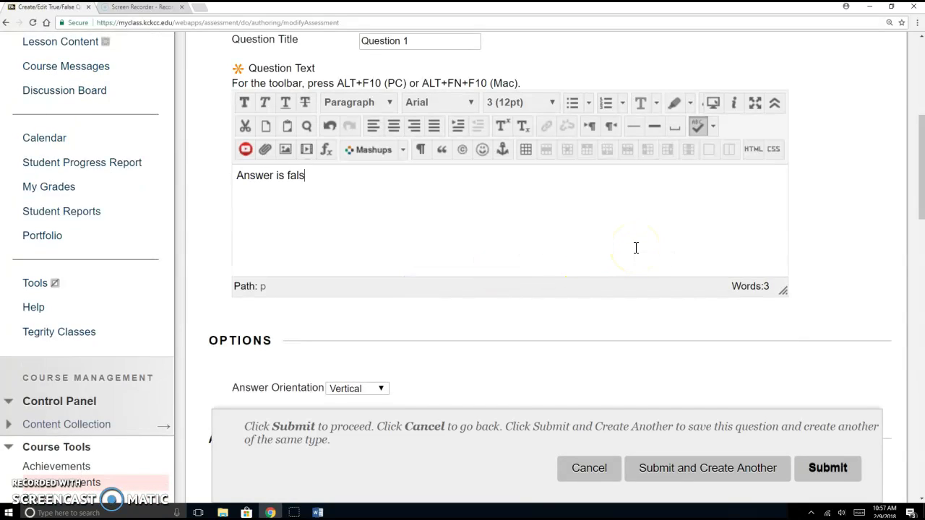
scroll(665, 246, "down", 5)
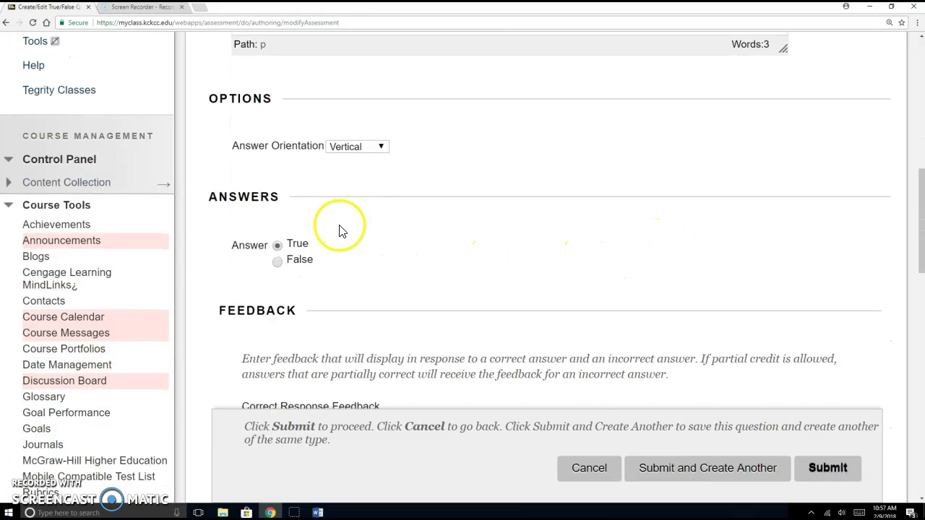
scroll(342, 235, "down", 1)
Mark False as the correct answer and set the answer orientation
left_click(277, 212)
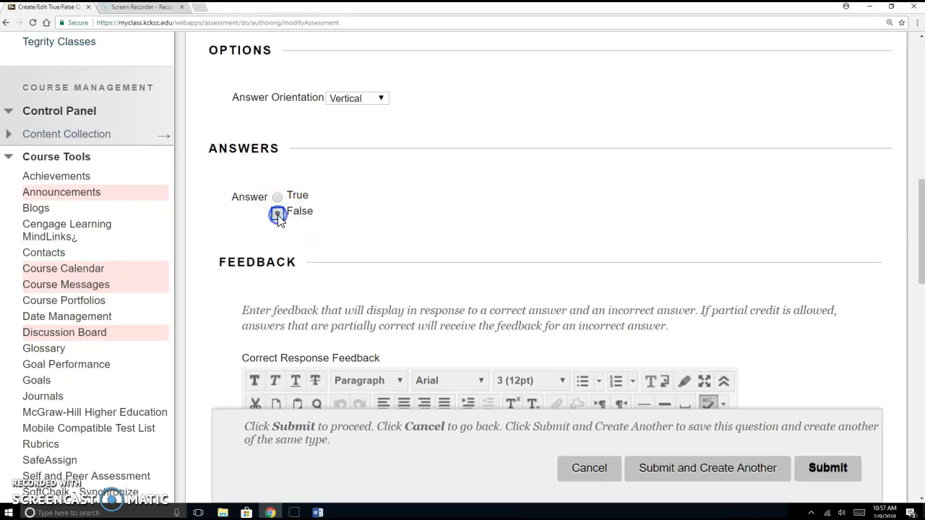
left_click(276, 197)
scroll(510, 295, "up", 5)
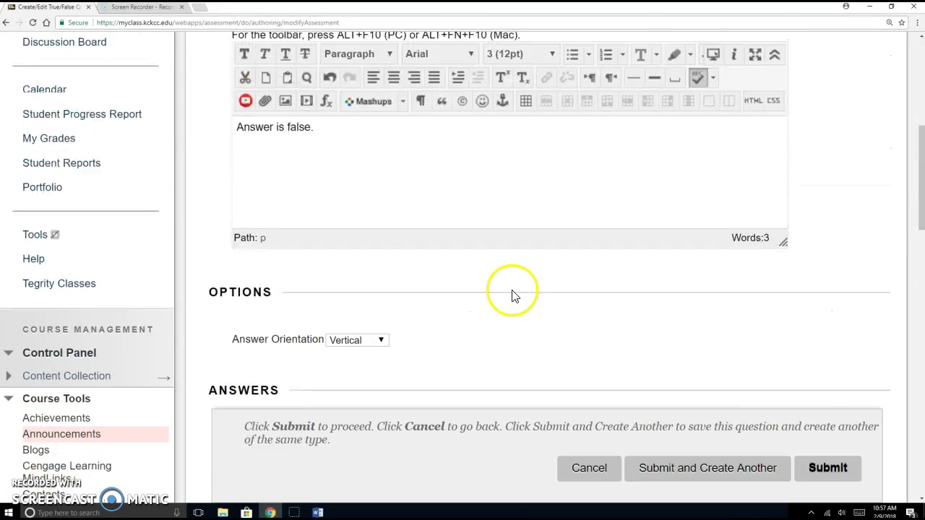
scroll(512, 299, "down", 3)
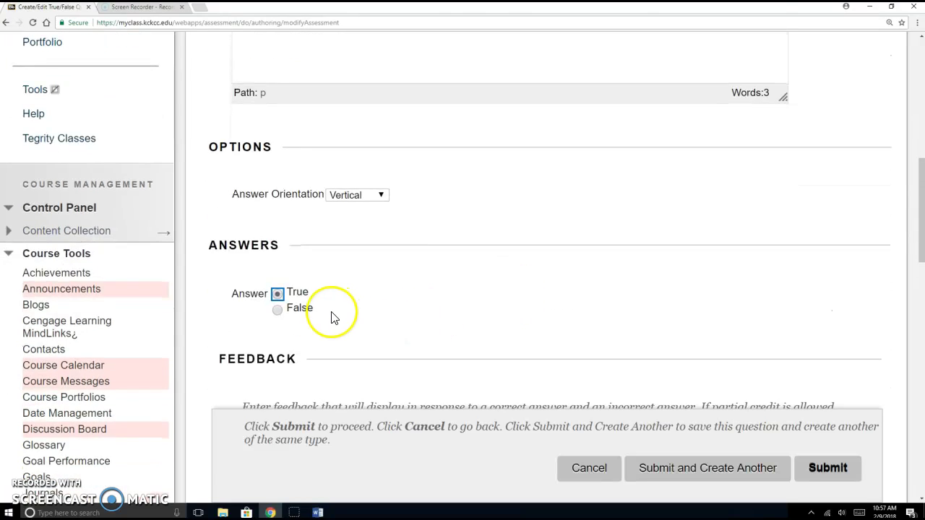
left_click(300, 310)
scroll(675, 287, "down", 5)
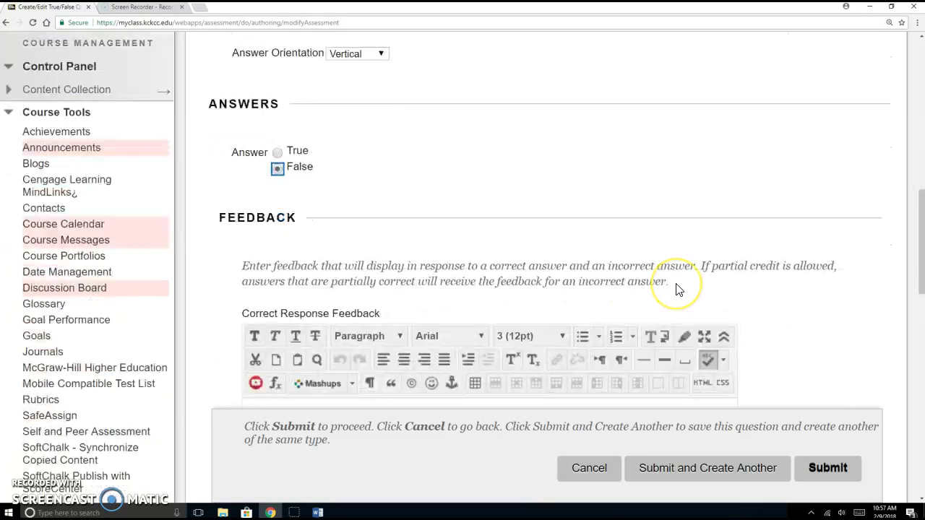
scroll(442, 250, "up", 3)
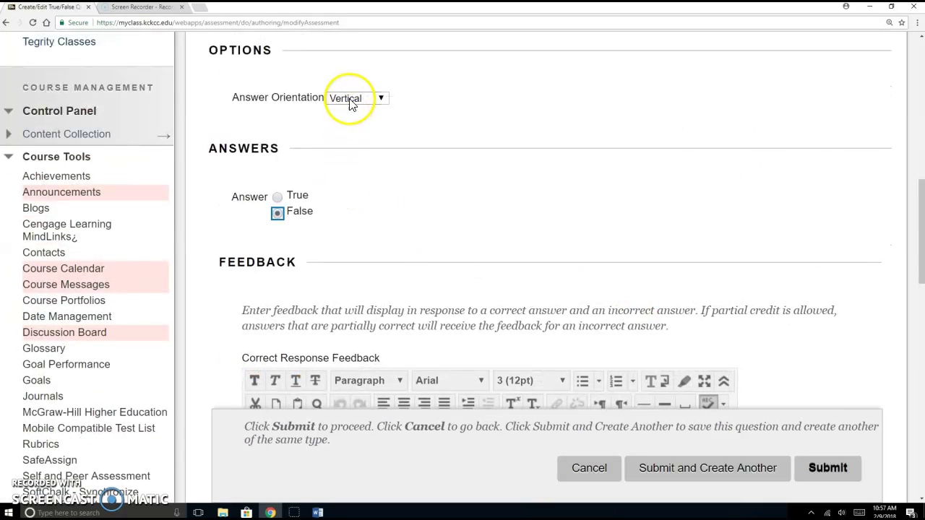
left_click(349, 98)
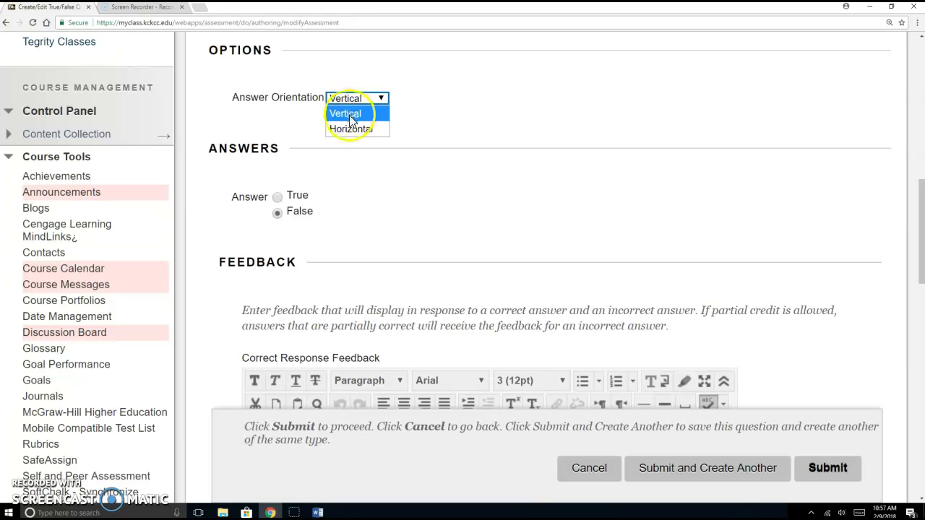
left_click(351, 130)
left_click(348, 98)
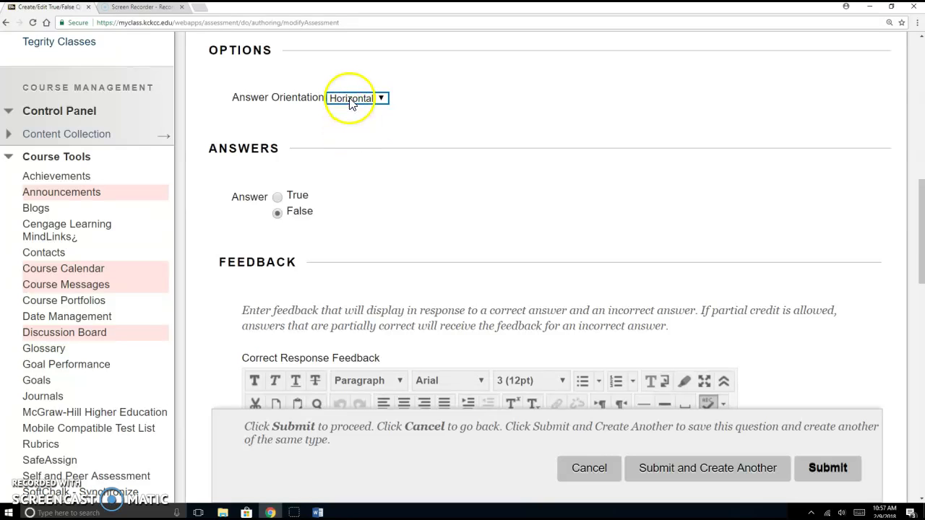
left_click(346, 112)
scroll(522, 217, "down", 3)
Write correct and incorrect response feedback for the True/False question and submit it to the pool
scroll(521, 217, "down", 2)
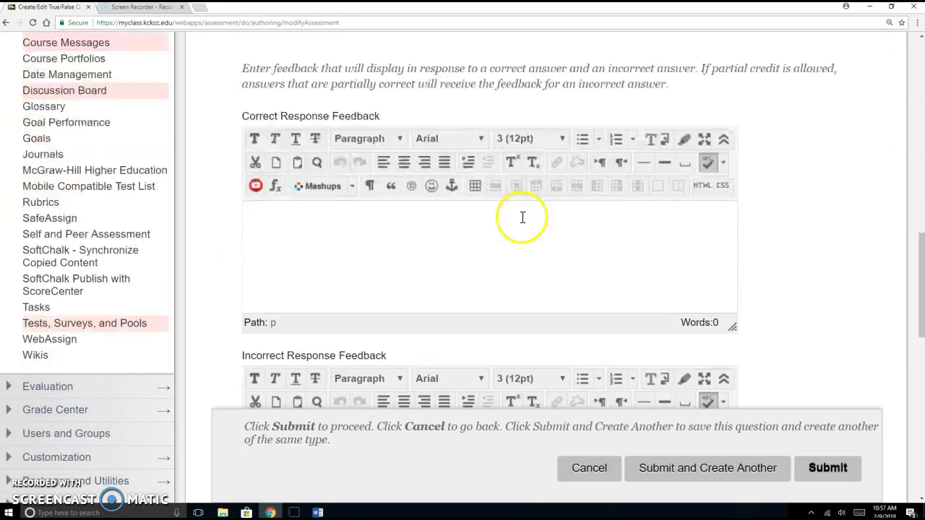
scroll(766, 318, "down", 1)
left_click(647, 228)
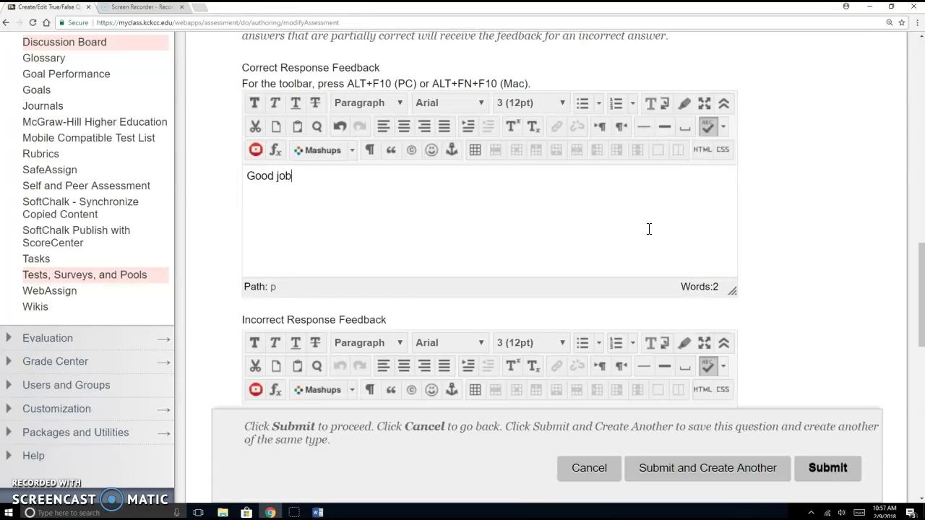
scroll(634, 213, "down", 2)
left_click(555, 376)
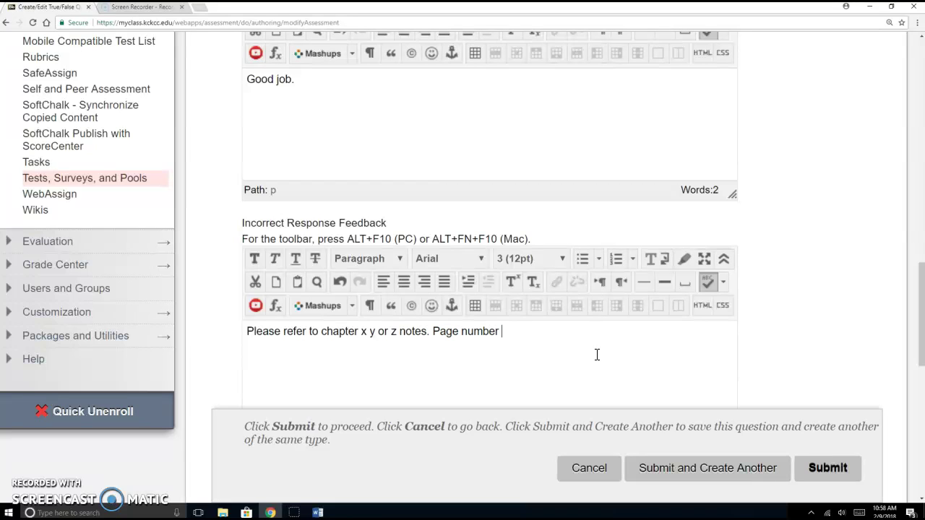
left_click(718, 312)
scroll(718, 334, "down", 5)
scroll(719, 335, "down", 2)
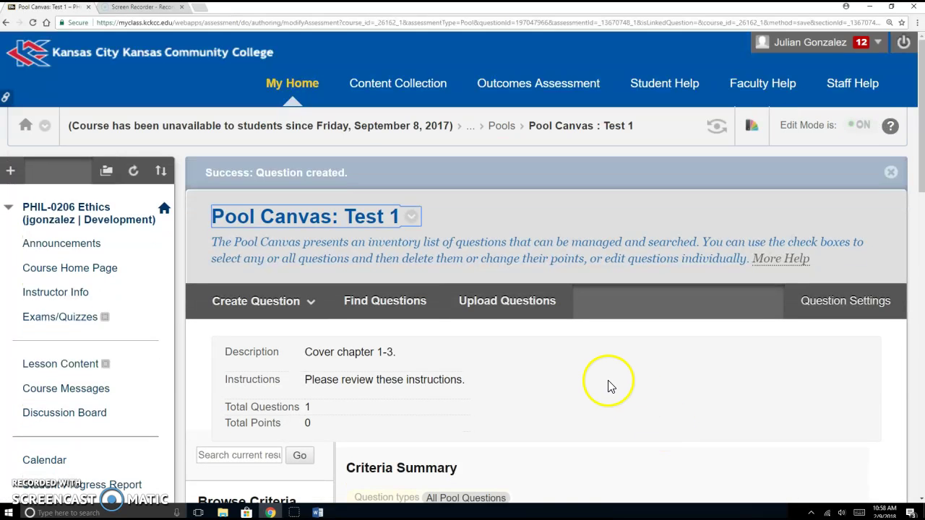
Check Question 1's goal alignments and browse goal categories, then cancel without aligning any goal
scroll(600, 385, "down", 2)
scroll(591, 383, "down", 2)
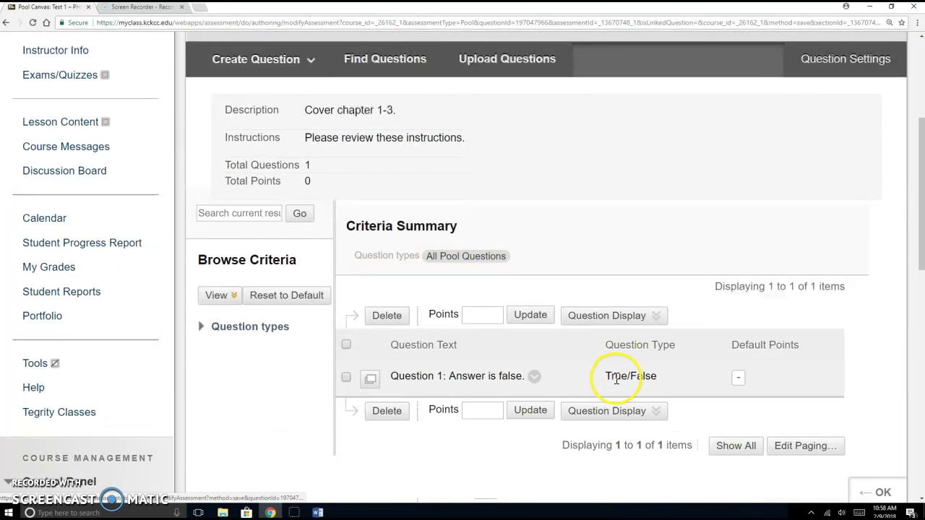
left_click(534, 376)
left_click(570, 301)
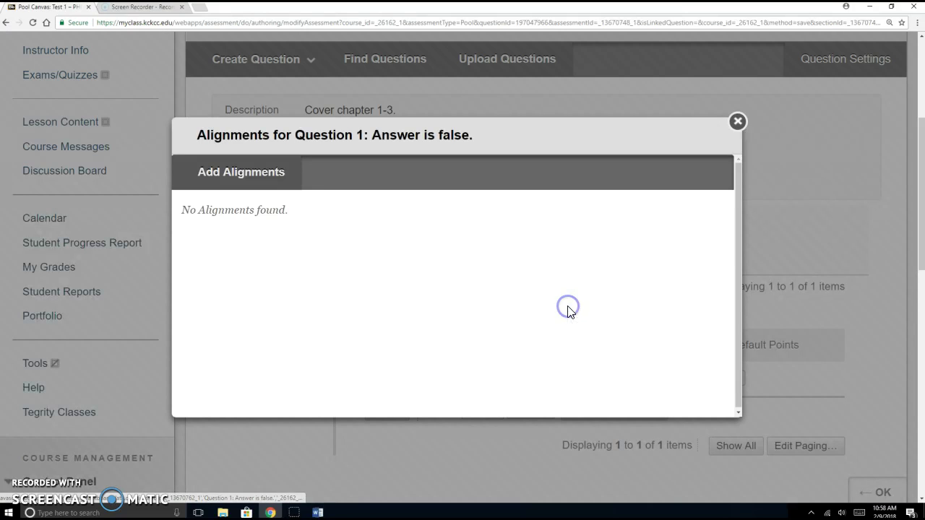
left_click(259, 178)
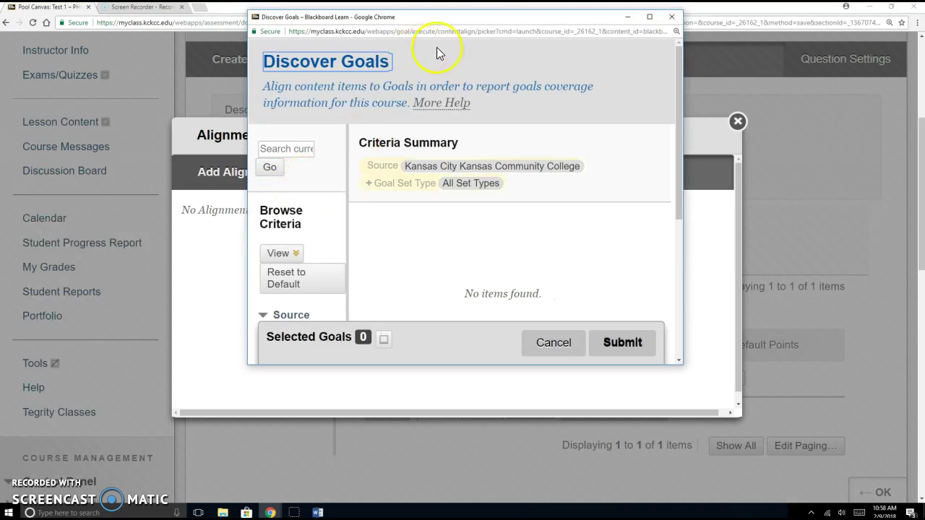
double_click(554, 14)
left_click(36, 377)
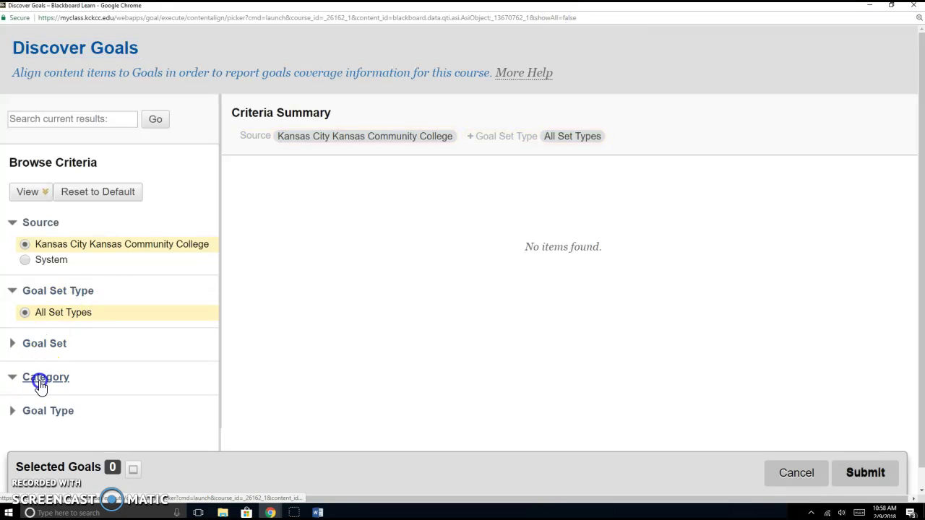
scroll(128, 378, "down", 1)
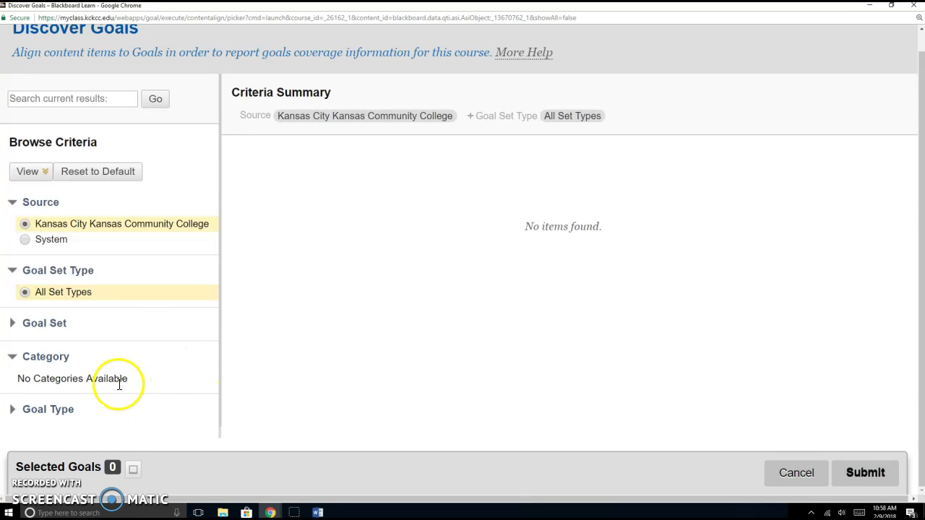
left_click(97, 381)
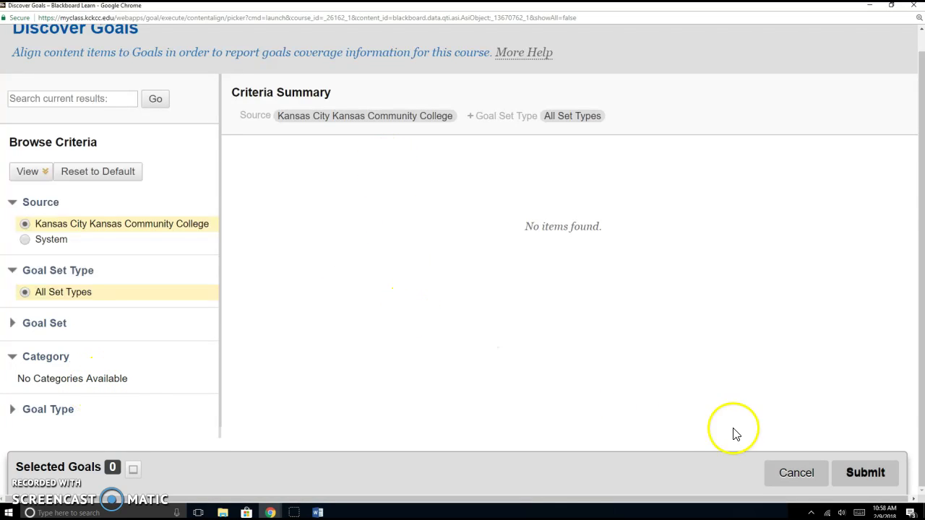
left_click(816, 475)
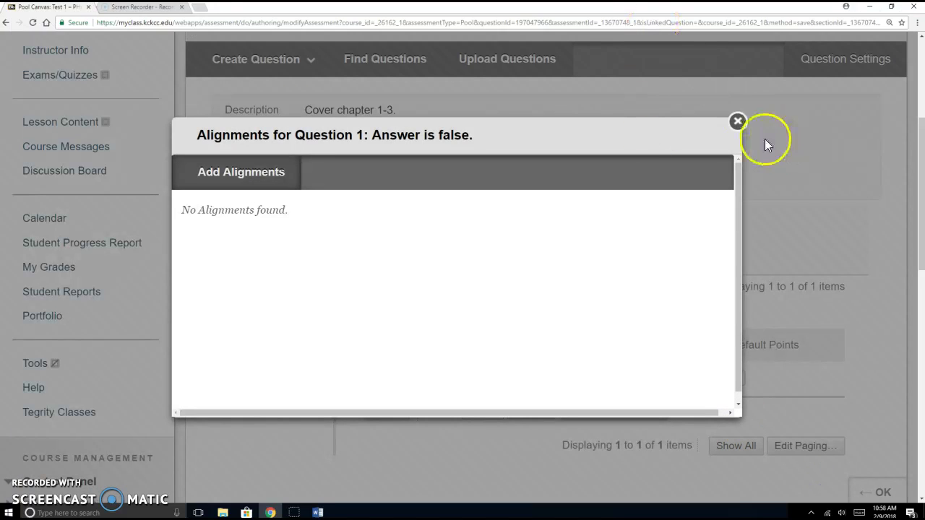
left_click(738, 121)
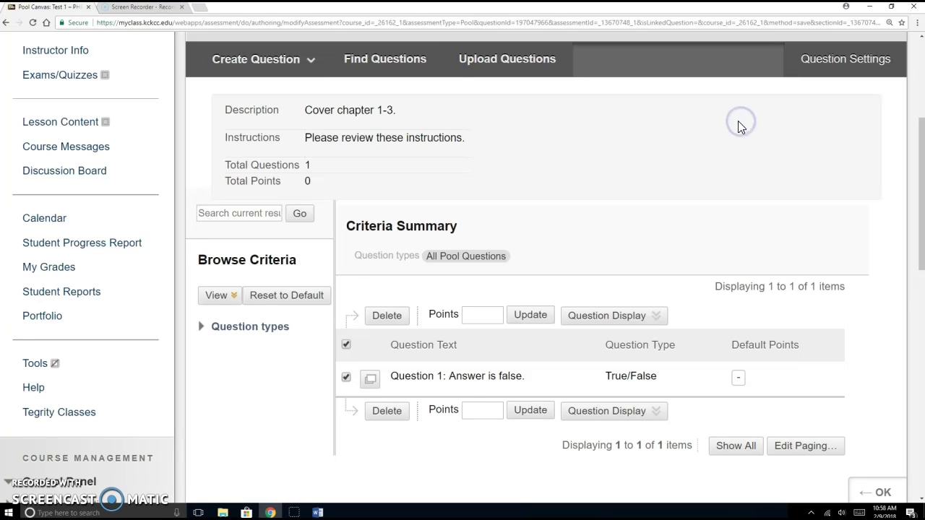
Bring up the Create Question list of question types
scroll(795, 331, "down", 2)
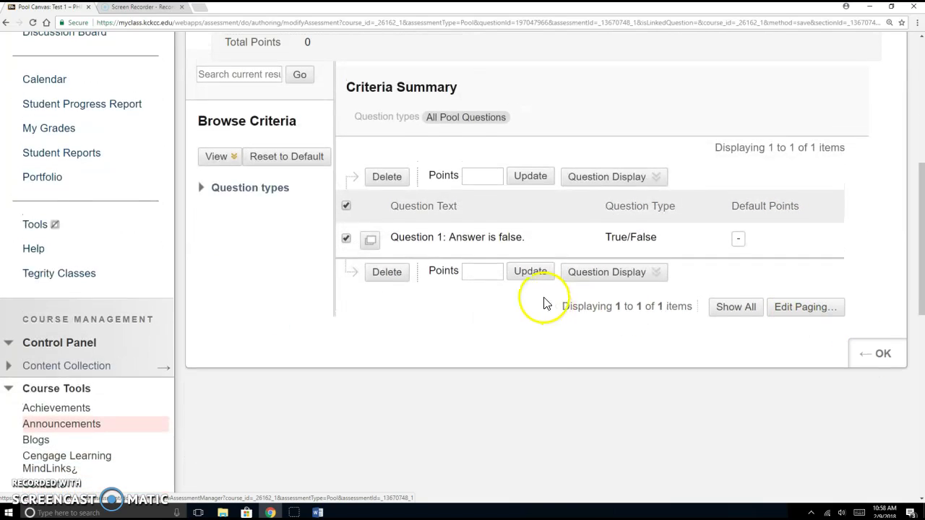
scroll(520, 289, "up", 2)
left_click(226, 61)
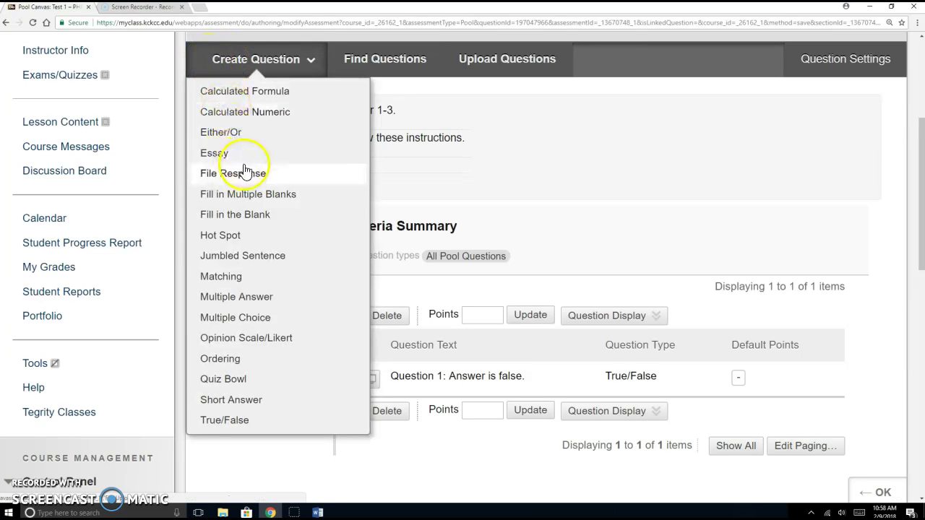
Start a new Multiple Choice question in the Test 1 pool
left_click(250, 323)
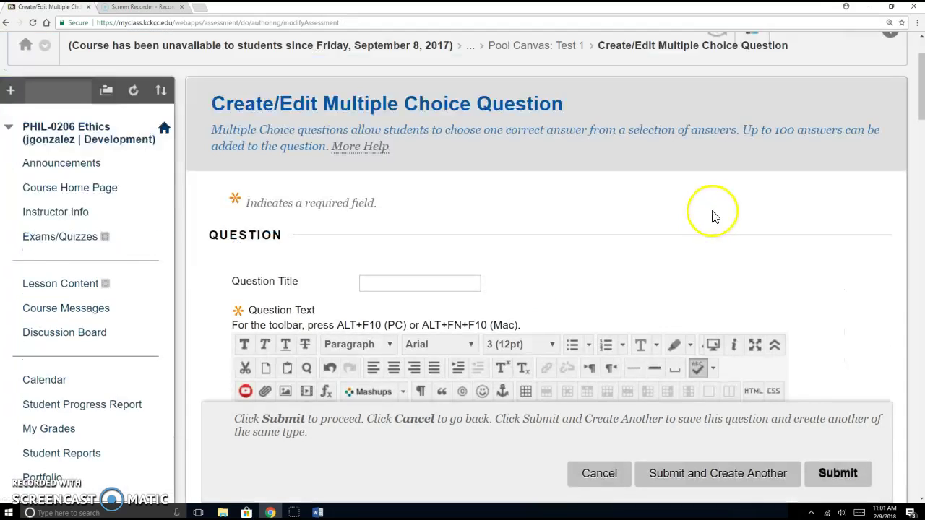
scroll(713, 213, "down", 8)
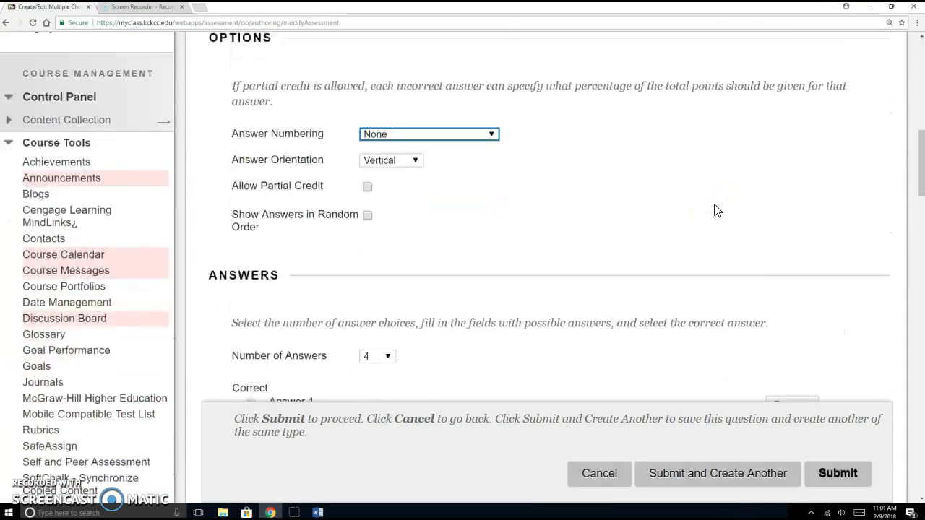
scroll(715, 211, "down", 10)
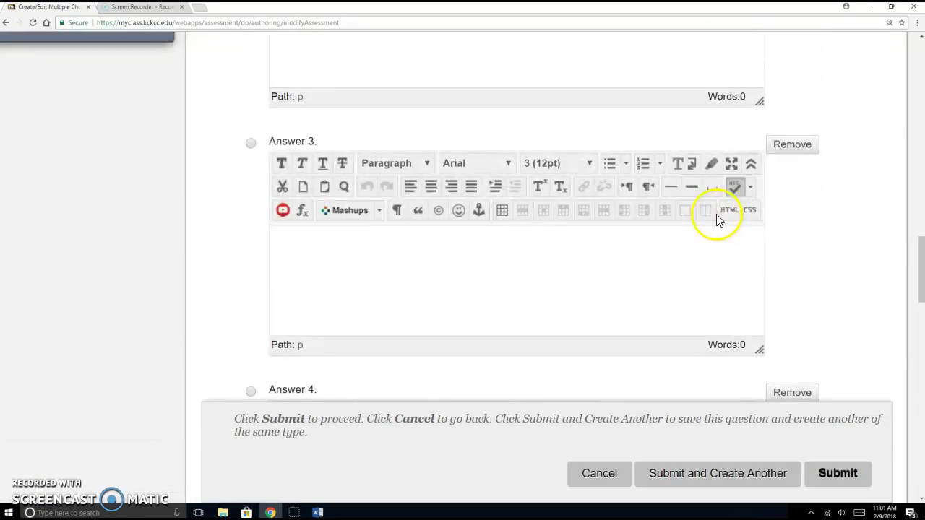
scroll(718, 217, "down", 3)
scroll(719, 217, "up", 10)
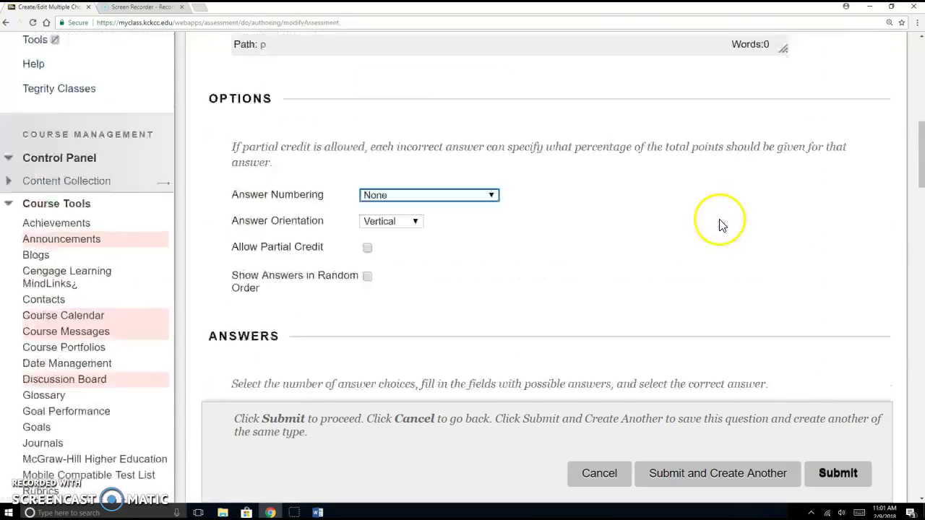
scroll(715, 220, "up", 10)
Title it 'Question 2' with question text 'Should the answer be A? Then select A.'
left_click(456, 236)
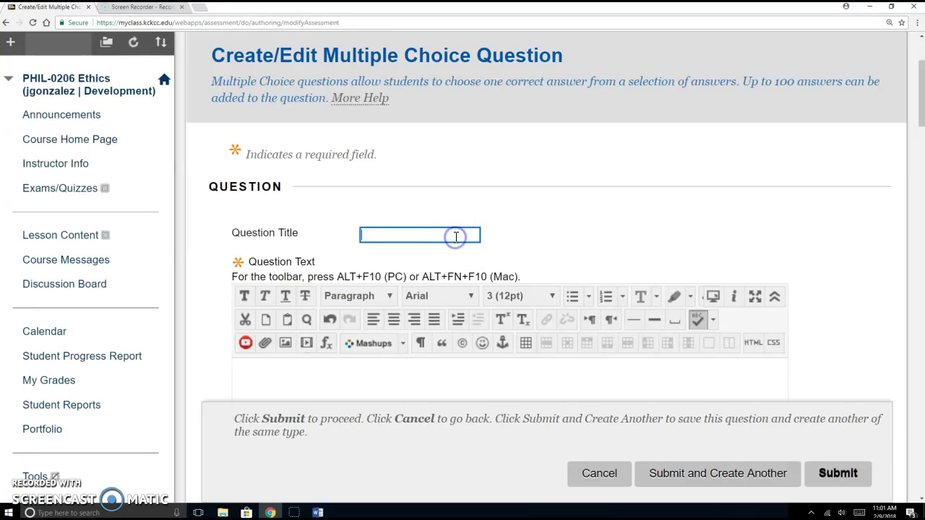
type("Question 2")
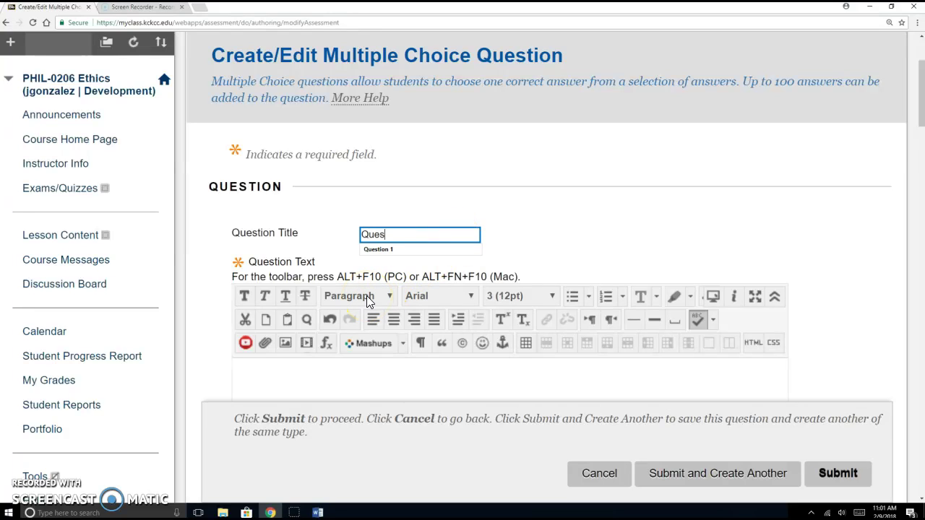
left_click(379, 269)
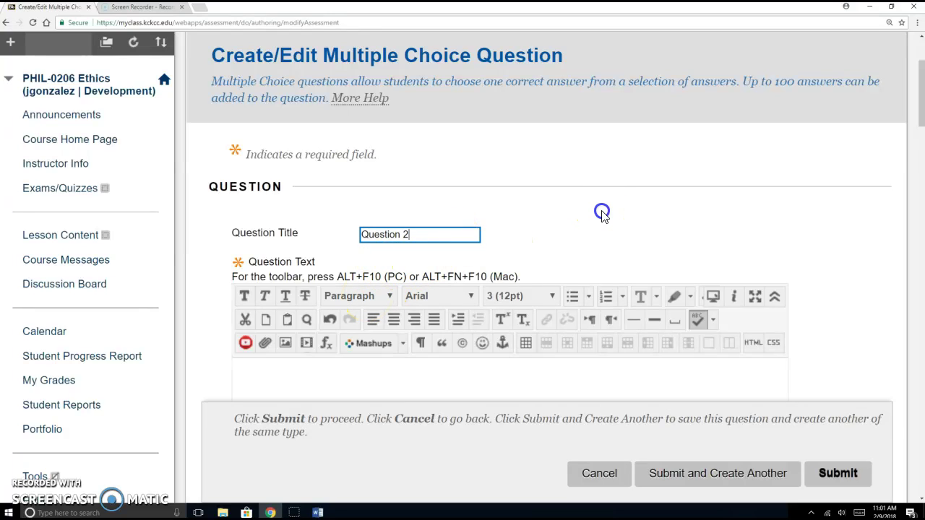
scroll(598, 210, "down", 2)
left_click(571, 271)
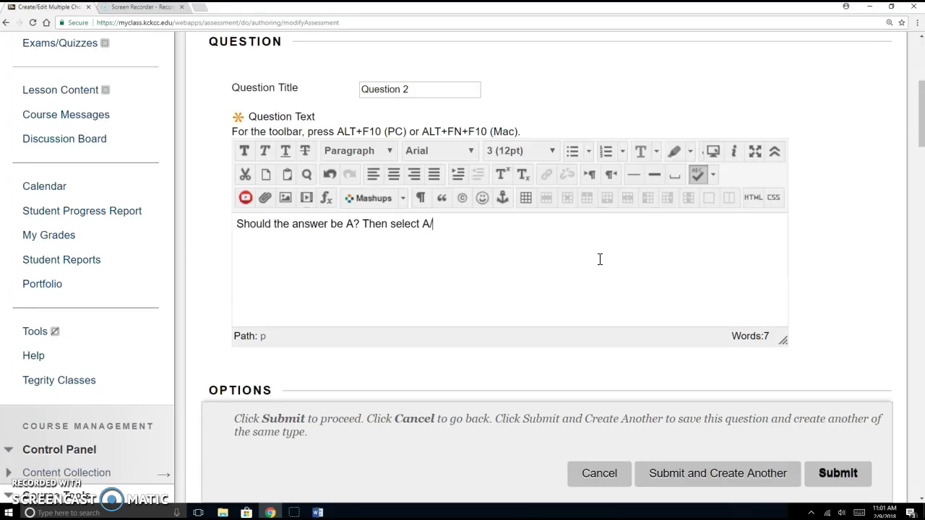
Number answers with Uppercase Letters (A, B, C), keep Vertical orientation, and show answers in random order
scroll(646, 306, "down", 1)
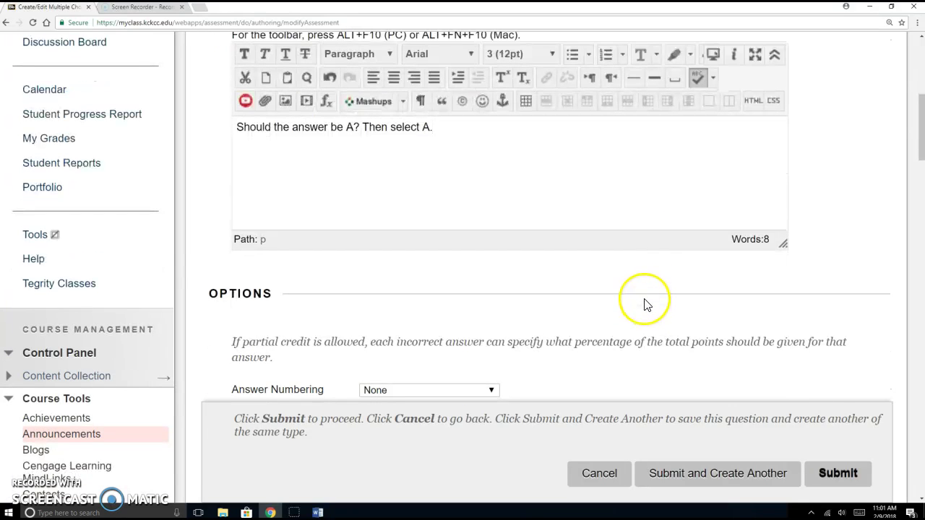
left_click(468, 167)
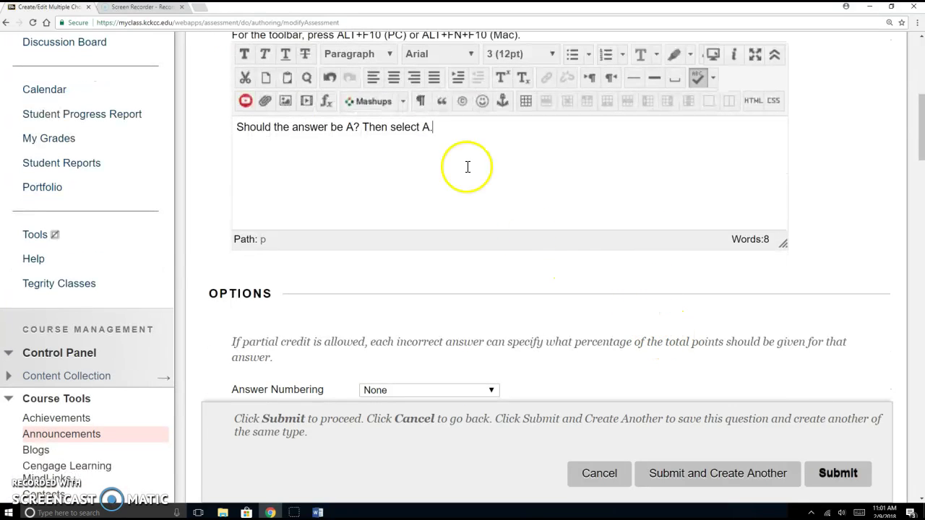
scroll(712, 208, "down", 3)
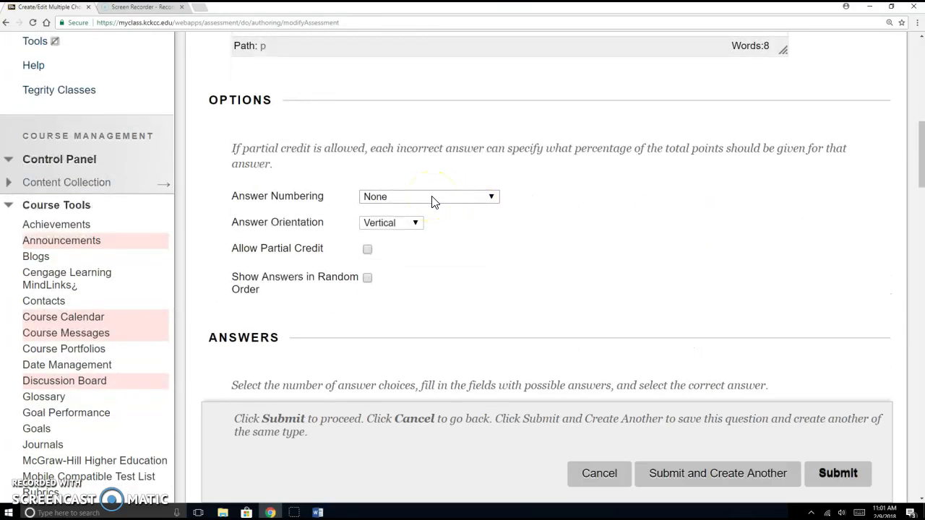
scroll(431, 200, "down", 2)
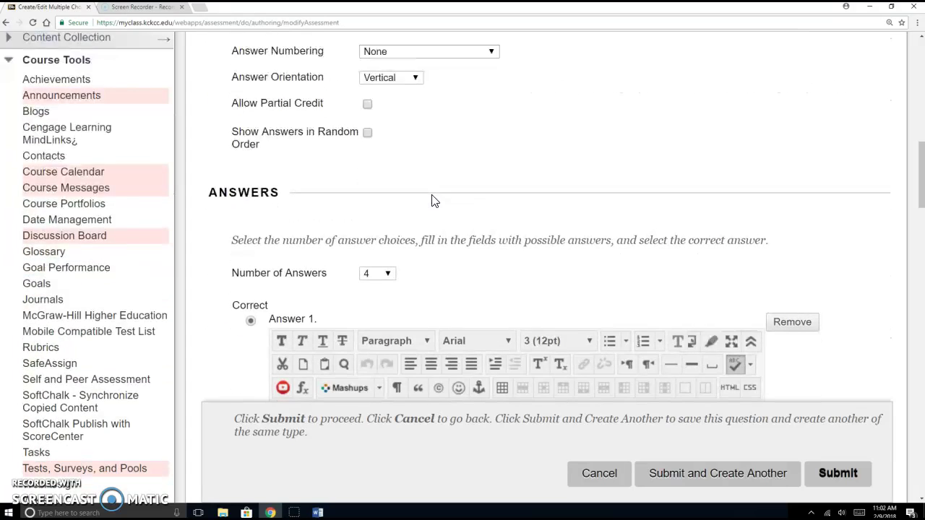
scroll(473, 107, "up", 1)
left_click(473, 102)
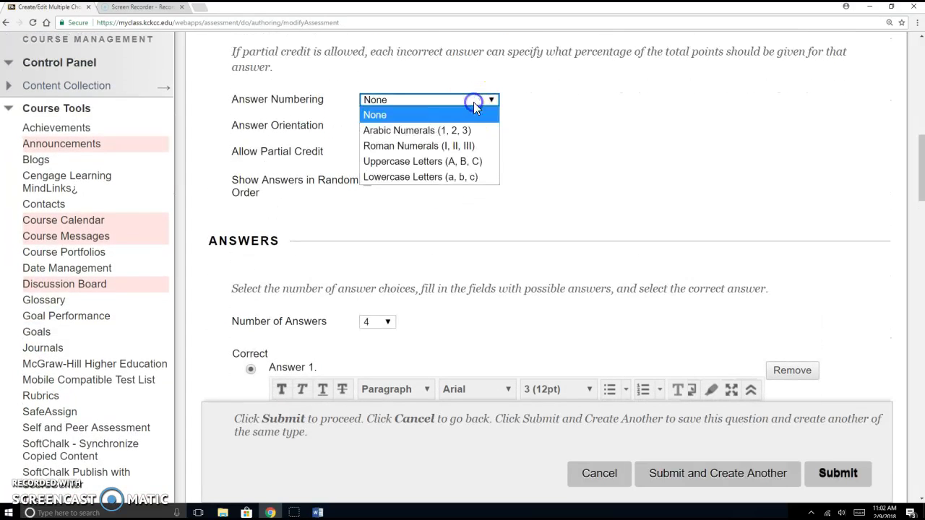
left_click(463, 163)
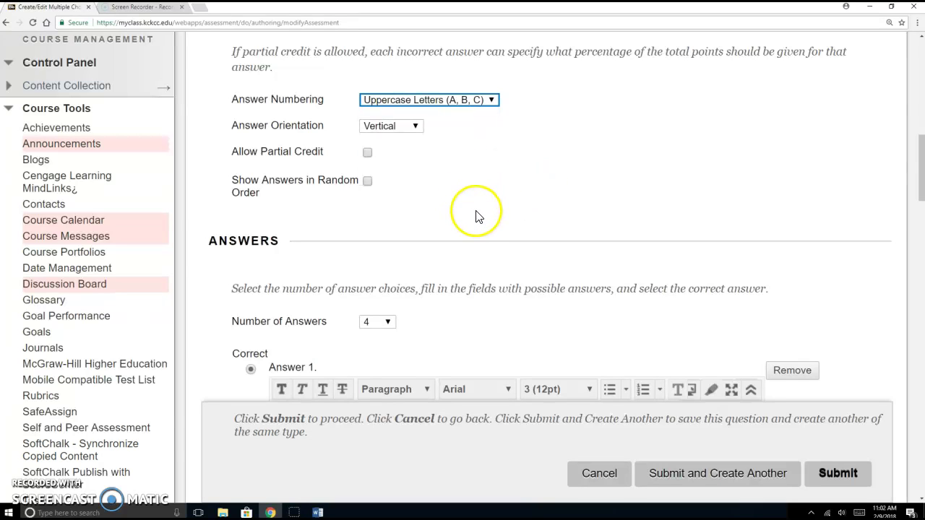
scroll(471, 212, "down", 1)
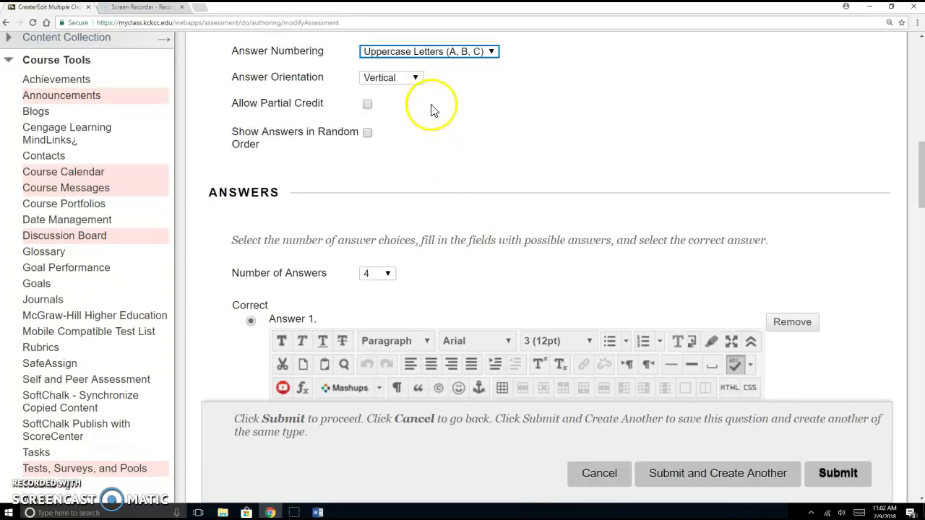
left_click(394, 80)
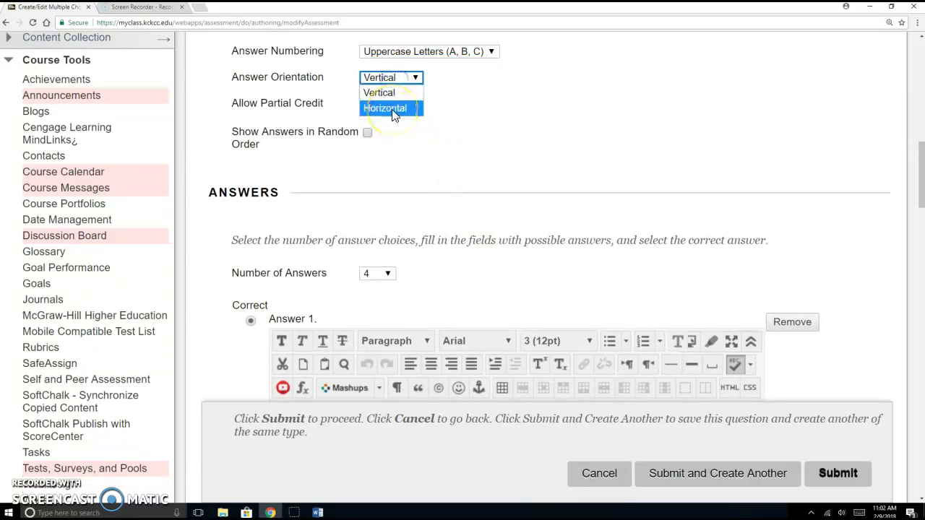
left_click(404, 92)
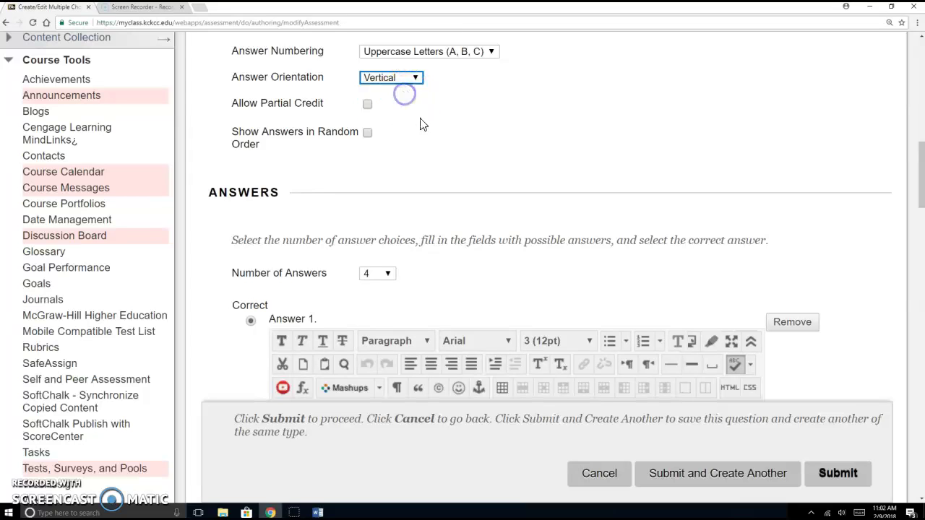
left_click(367, 133)
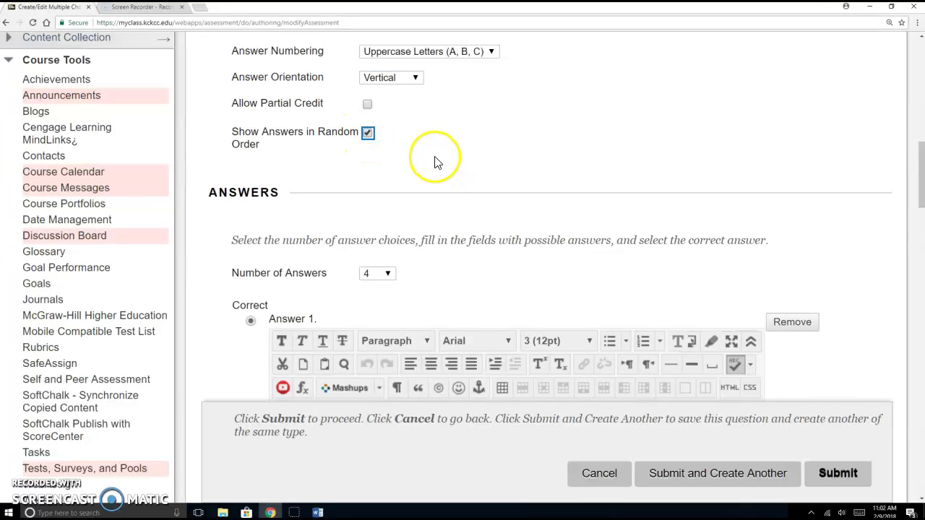
scroll(437, 165, "down", 1)
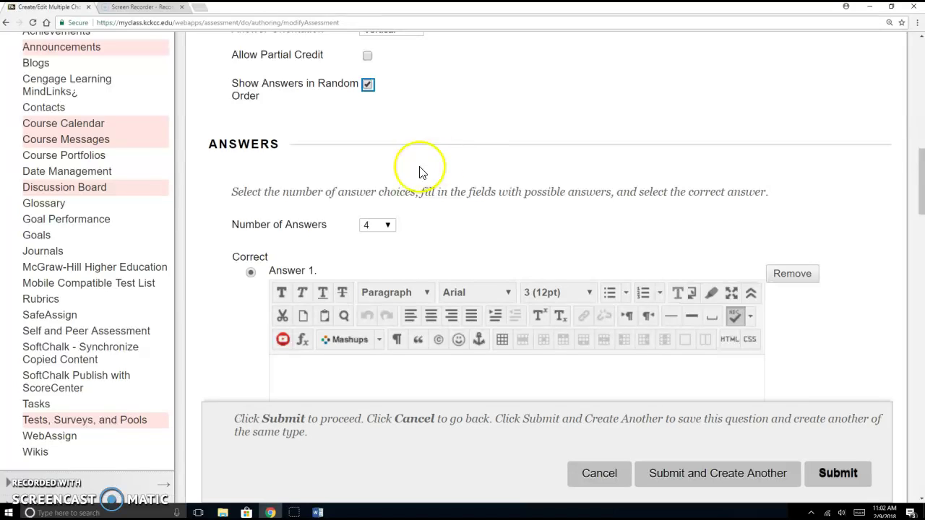
Keep the number of answers for Question 2 at 4
scroll(416, 173, "down", 2)
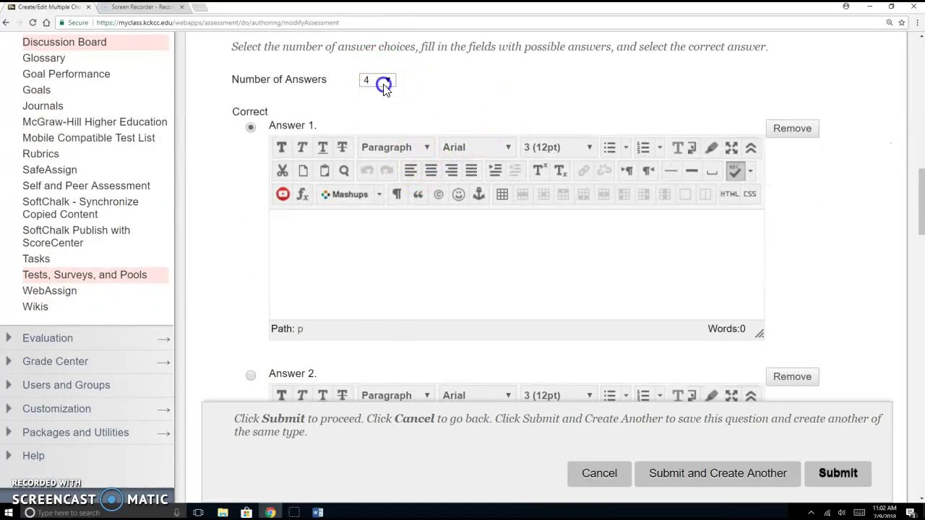
left_click(383, 80)
scroll(379, 180, "down", 8)
scroll(383, 229, "down", 7)
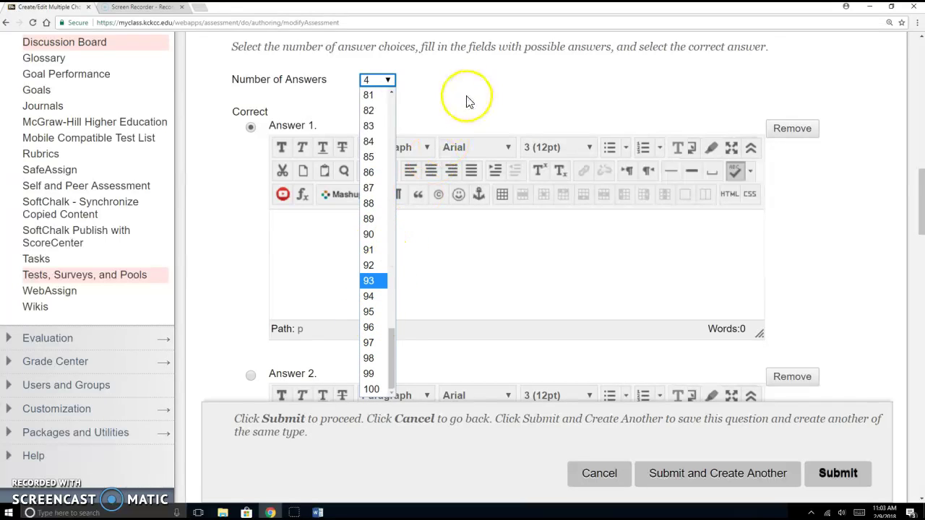
scroll(380, 123, "up", 15)
left_click(377, 99)
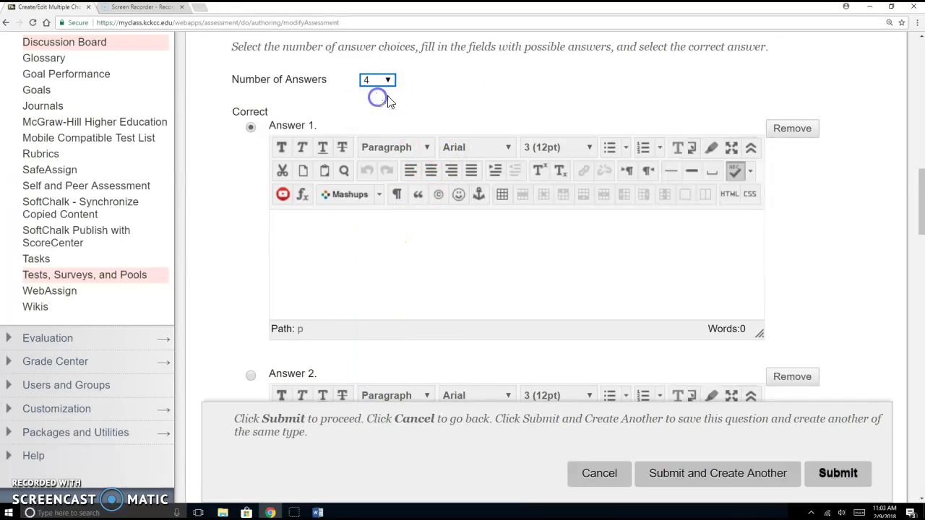
scroll(473, 94, "down", 2)
scroll(386, 193, "up", 2)
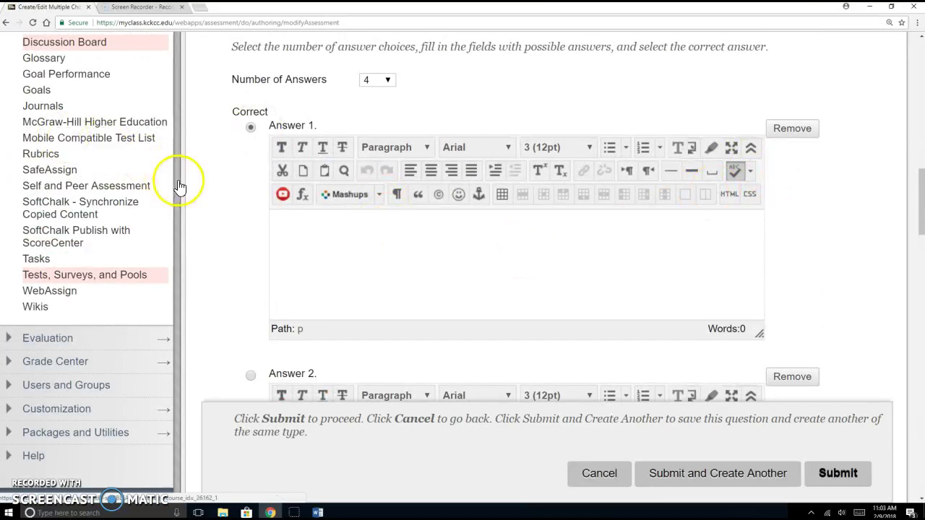
scroll(241, 196, "down", 1)
Mark Answer 1 as the correct answer instead of Answer 2
left_click(251, 327)
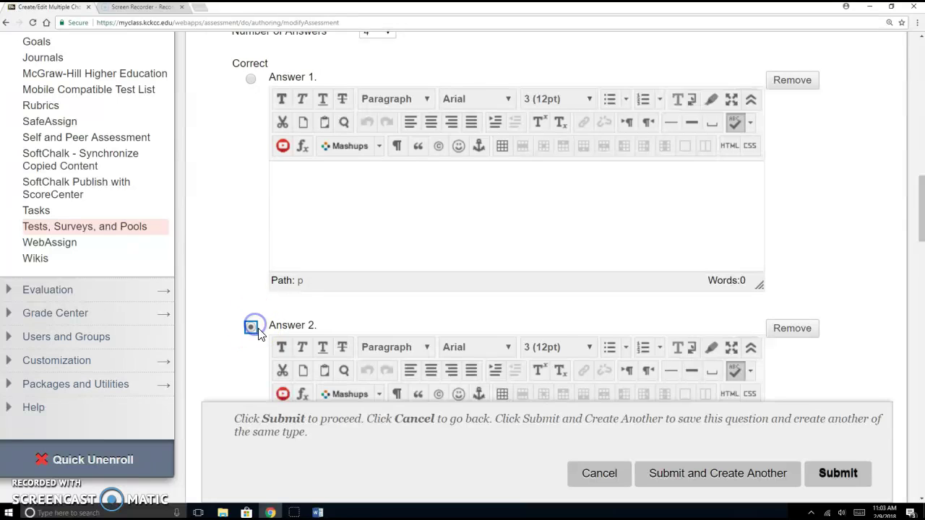
scroll(393, 306, "down", 3)
scroll(393, 307, "up", 4)
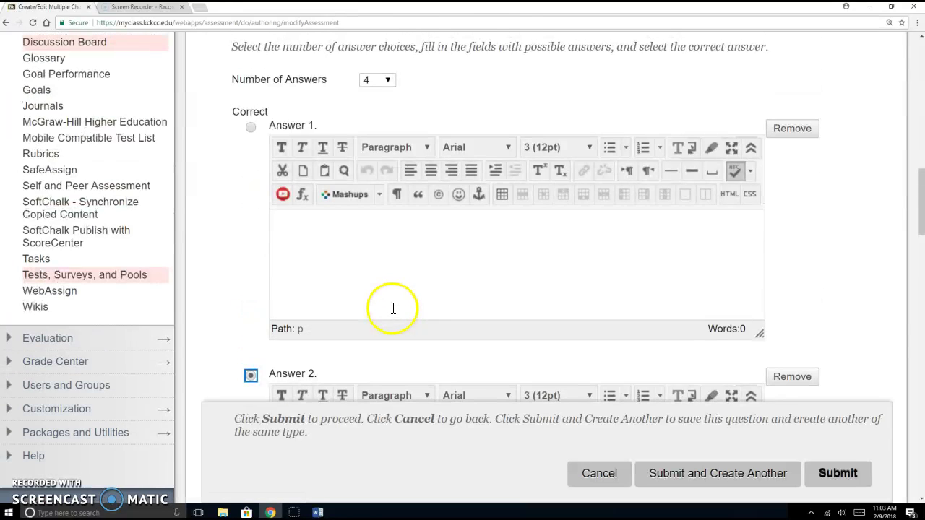
scroll(382, 297, "up", 2)
left_click(250, 225)
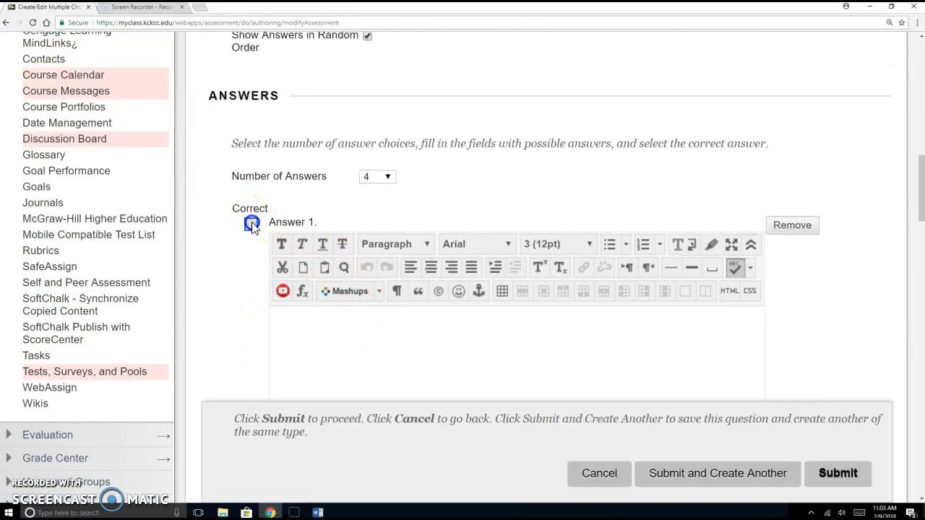
scroll(341, 277, "down", 1)
scroll(341, 277, "up", 3)
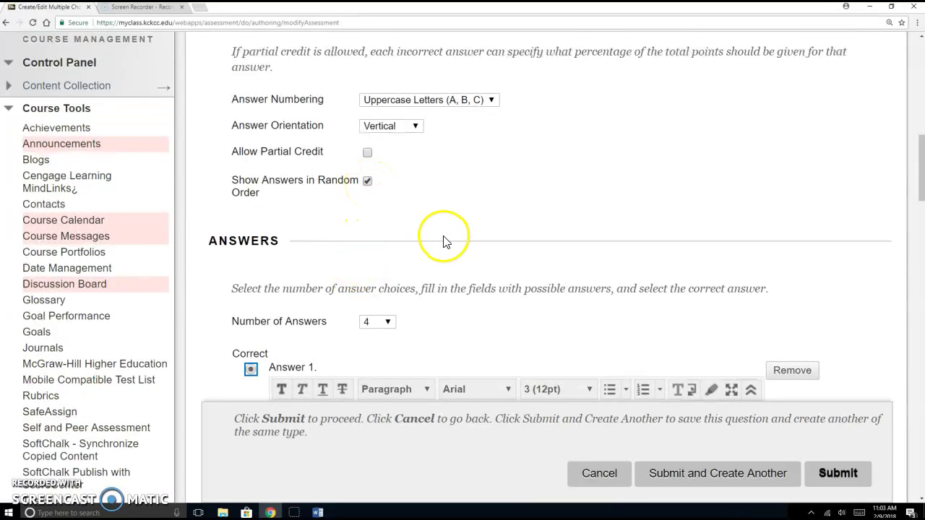
scroll(441, 241, "down", 2)
scroll(248, 278, "down", 2)
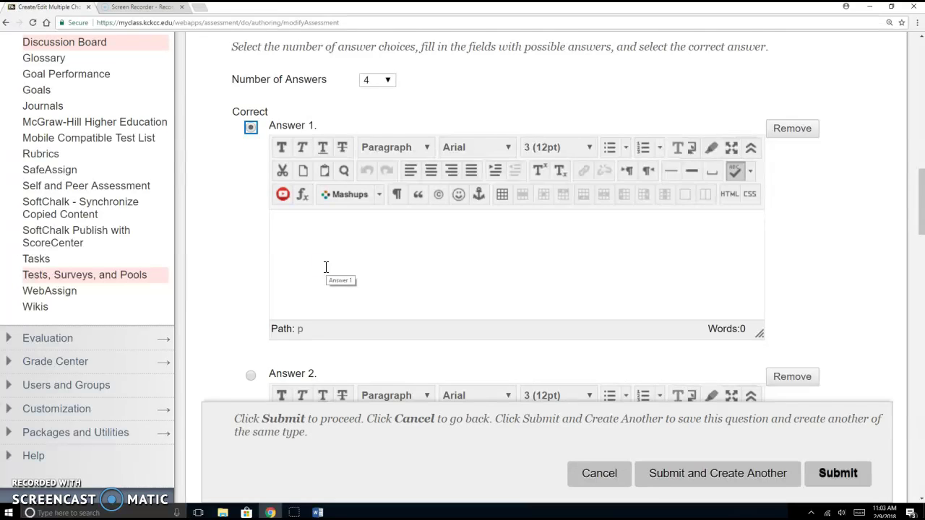
Enter 'Correct Answer.' for Answer 1 and 'wrong' for Answers 2, 3 and 4
left_click(326, 267)
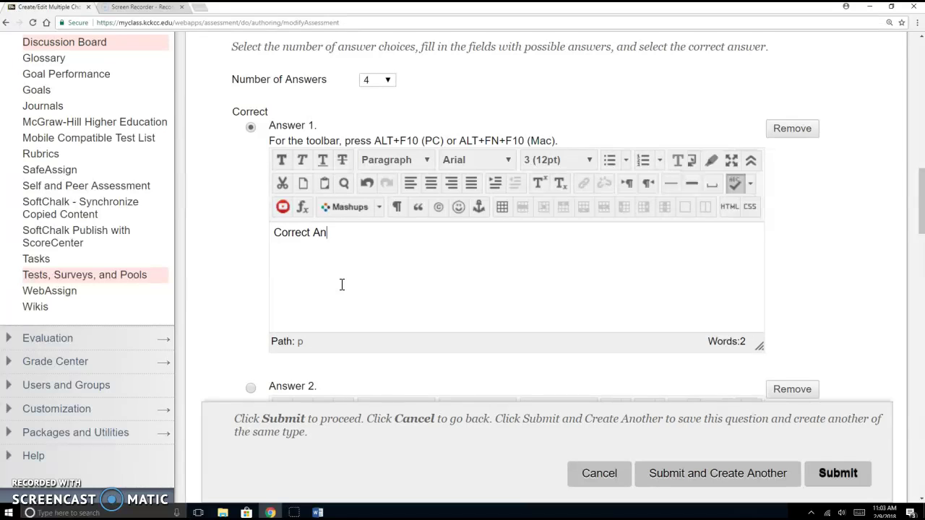
scroll(304, 292, "down", 3)
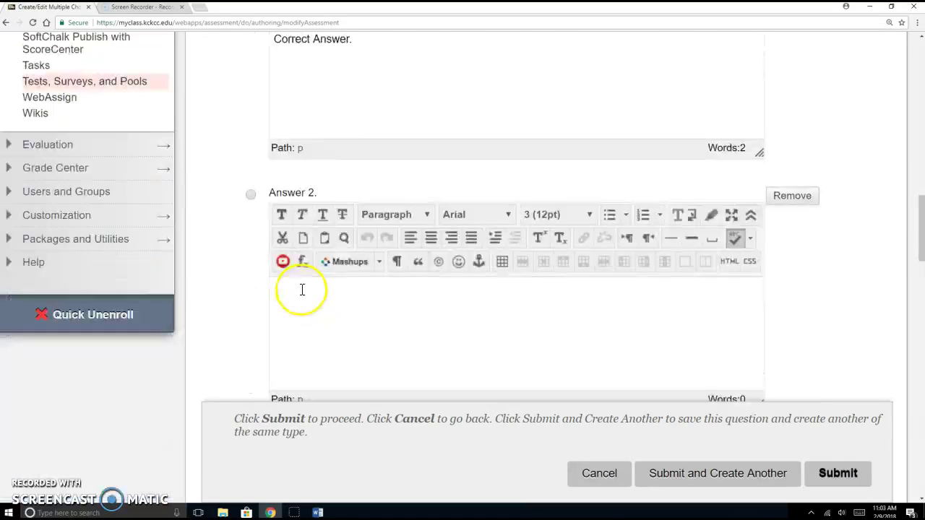
left_click(311, 292)
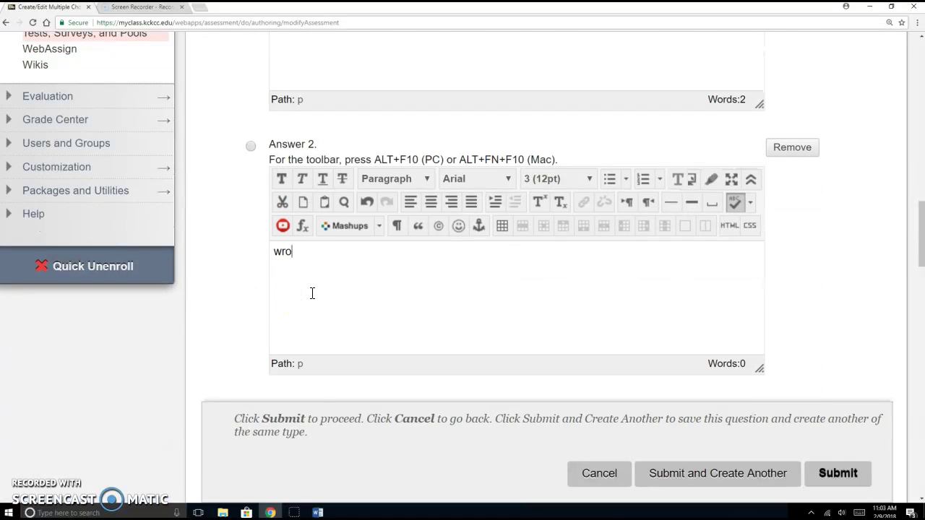
scroll(312, 293, "down", 3)
left_click(339, 363)
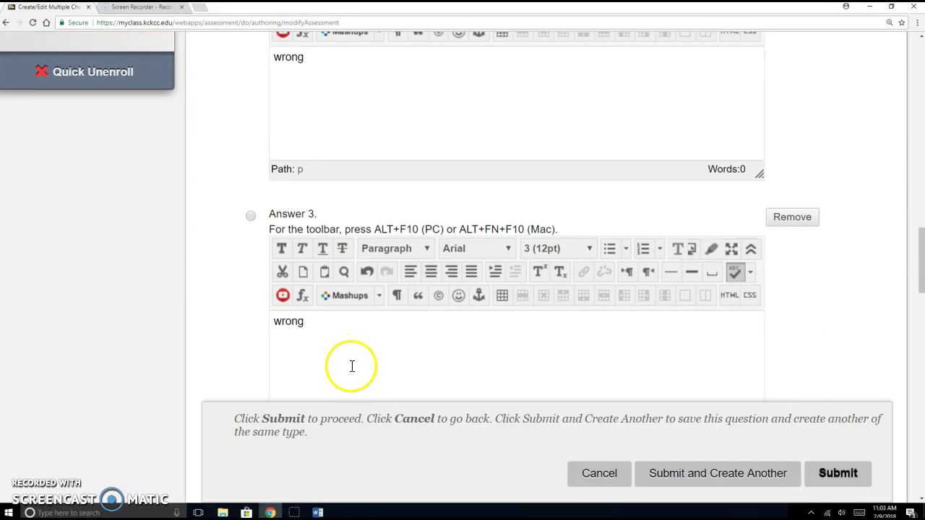
scroll(351, 361, "down", 3)
left_click(383, 345)
type("wrong")
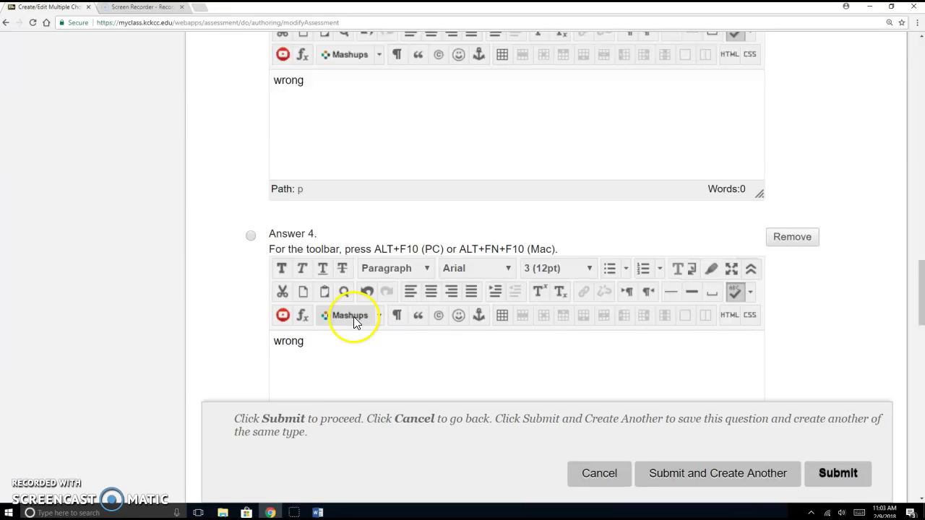
scroll(299, 353, "up", 6)
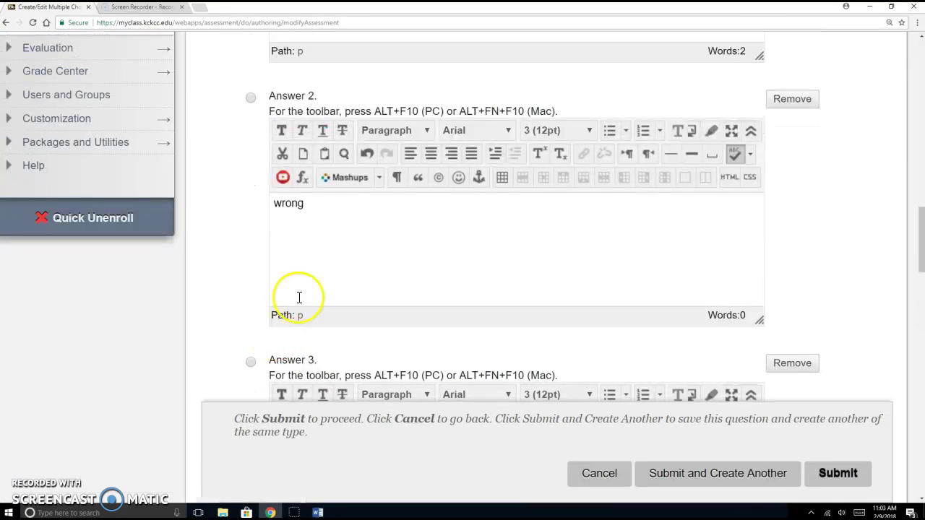
scroll(406, 198, "down", 8)
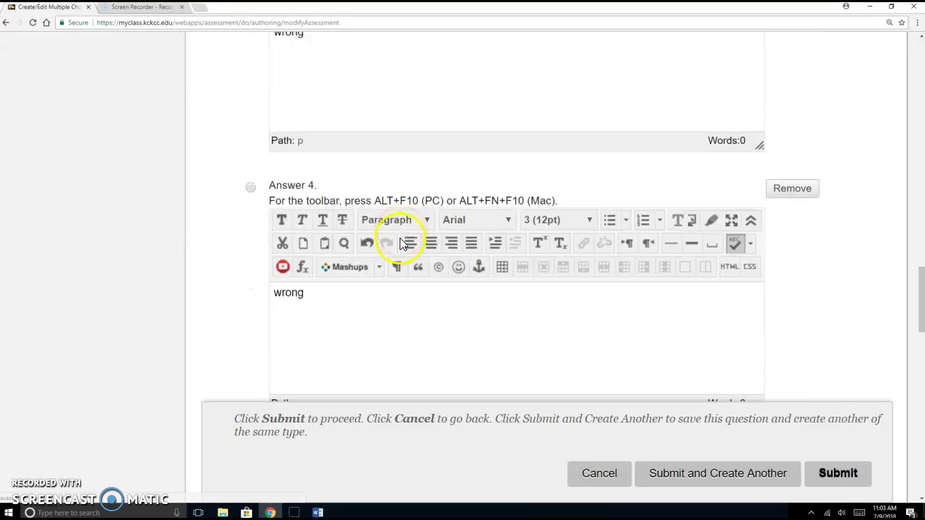
scroll(401, 253, "down", 3)
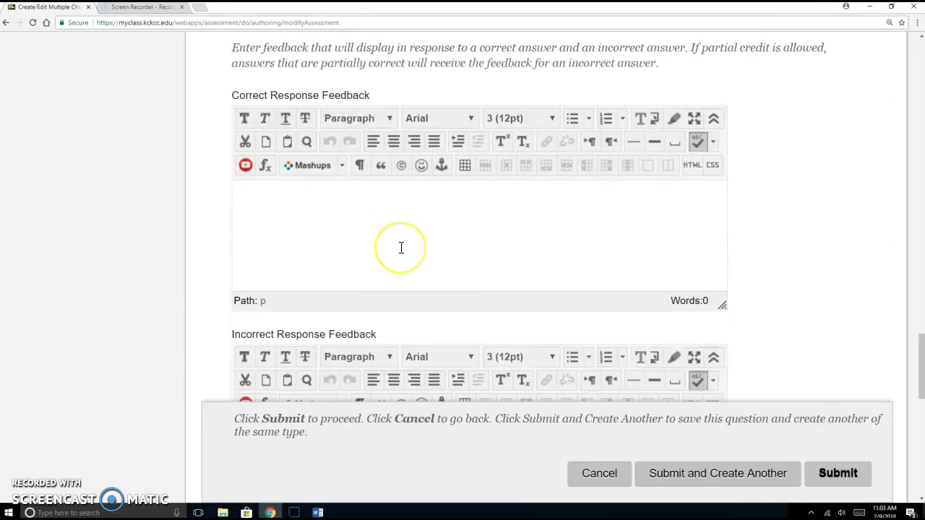
Add feedback 'Good job.' (correct) and 'Please see page 2.' (incorrect), then submit Question 2
left_click(402, 247)
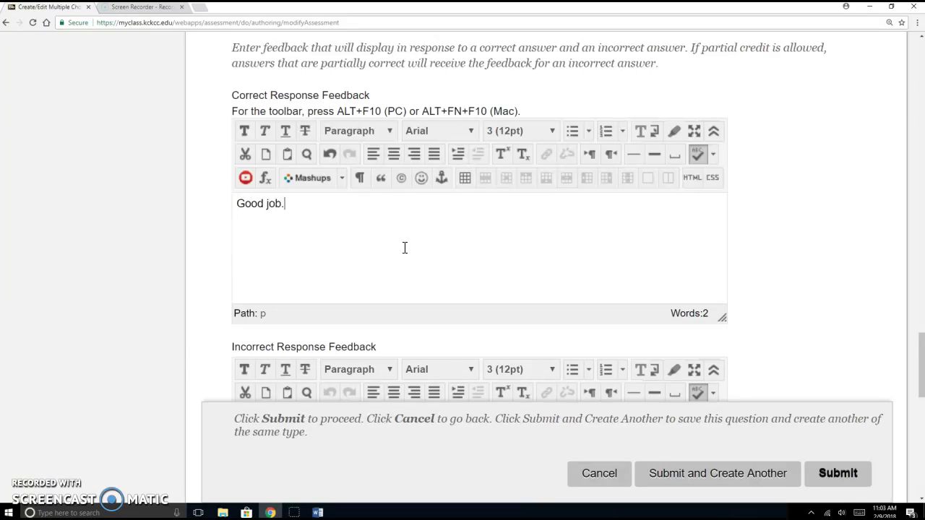
scroll(354, 260, "down", 3)
left_click(334, 301)
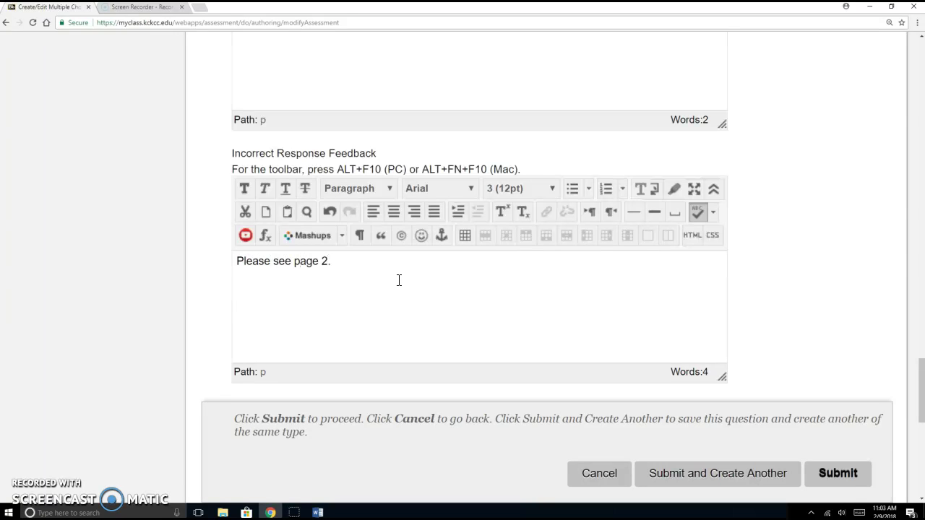
scroll(728, 290, "down", 8)
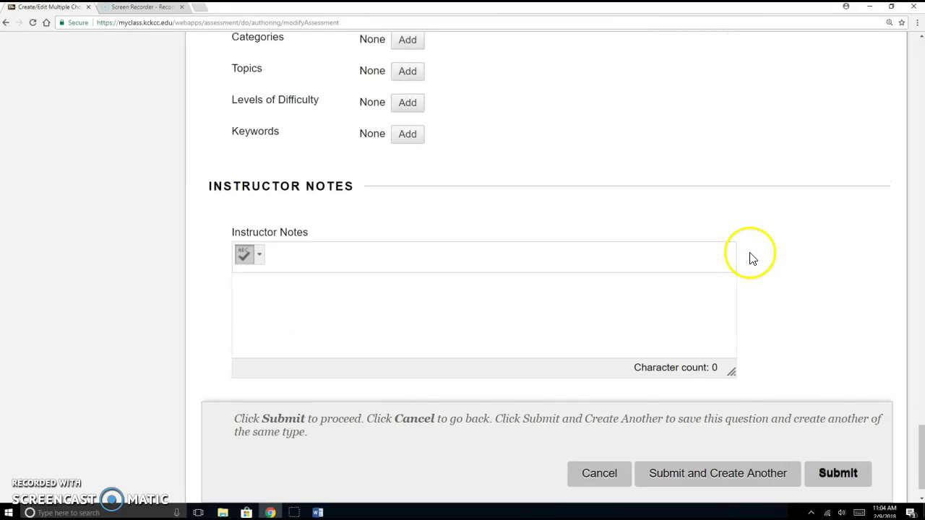
left_click(853, 458)
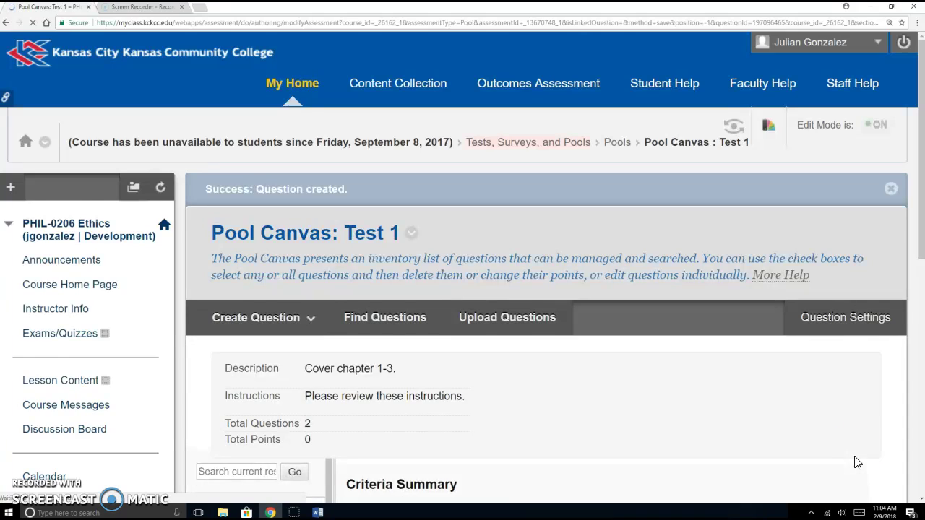
From Question 2's menu, go to View and Add Alignments and choose Add Alignments
scroll(772, 368, "down", 2)
scroll(771, 367, "down", 2)
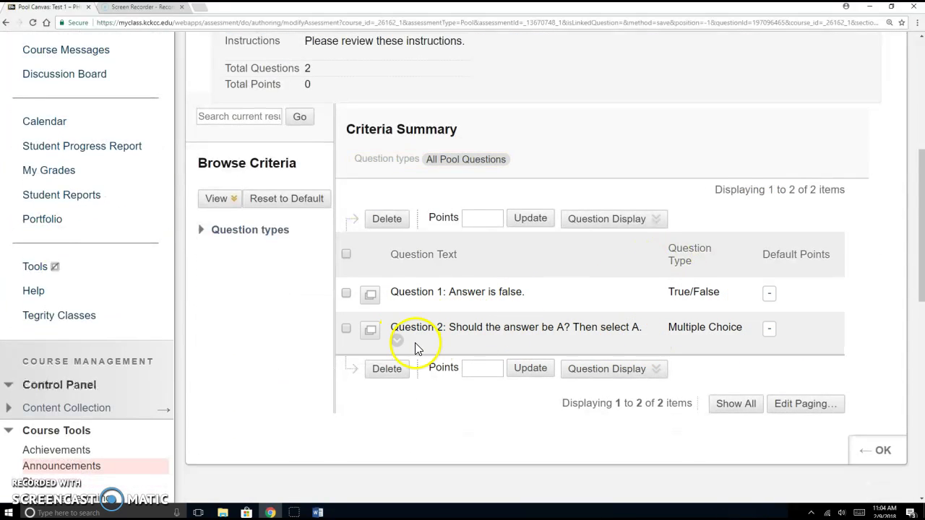
left_click(397, 341)
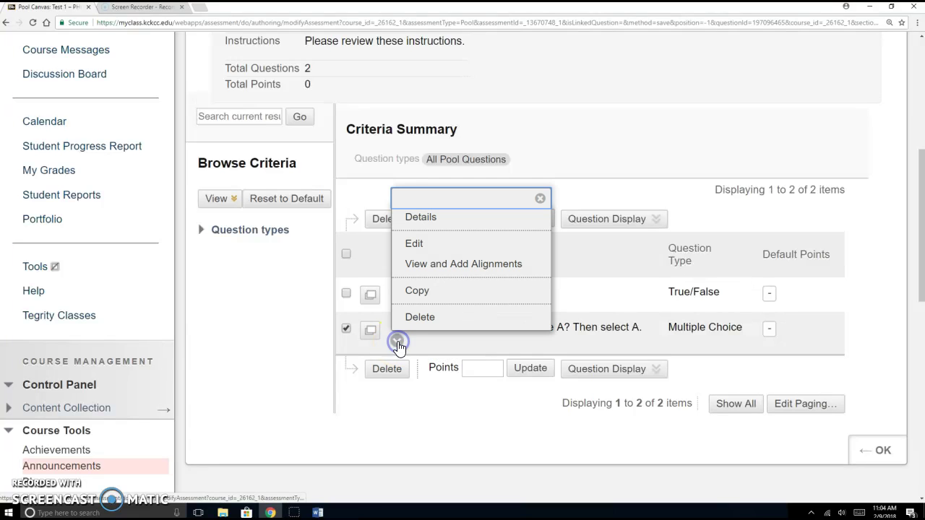
left_click(430, 263)
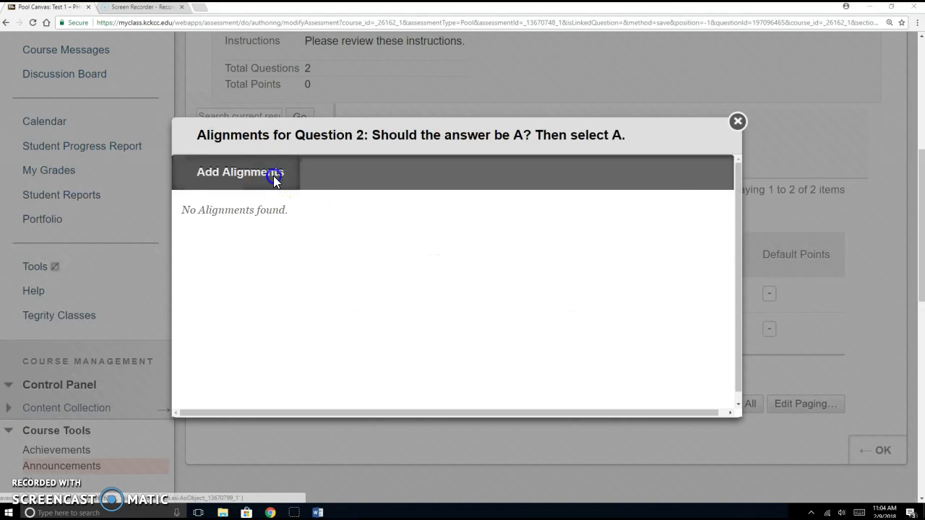
left_click(273, 175)
Browse System goals filtered to the ALHT-0127 category in a maximized goal finder
double_click(587, 20)
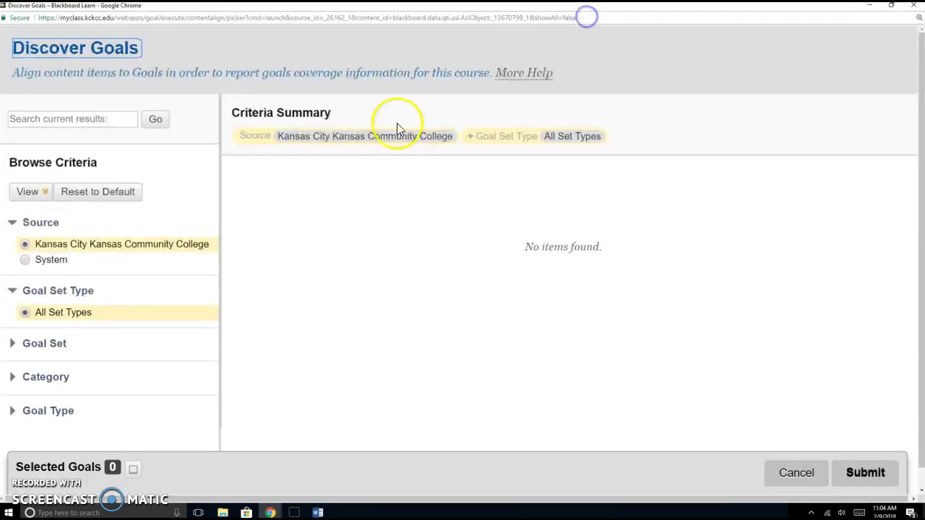
left_click(58, 262)
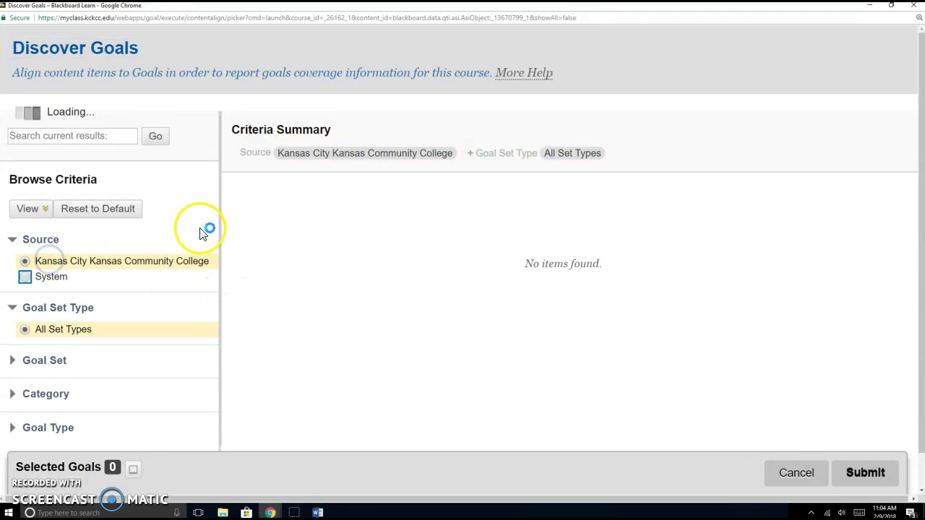
scroll(176, 213, "down", 2)
left_click(45, 310)
scroll(87, 324, "down", 3)
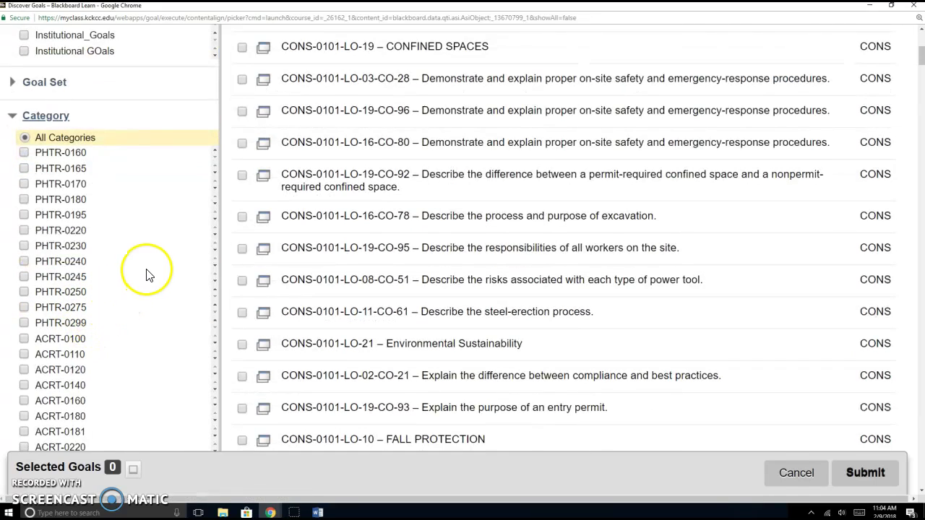
scroll(152, 274, "down", 5)
scroll(171, 287, "down", 3)
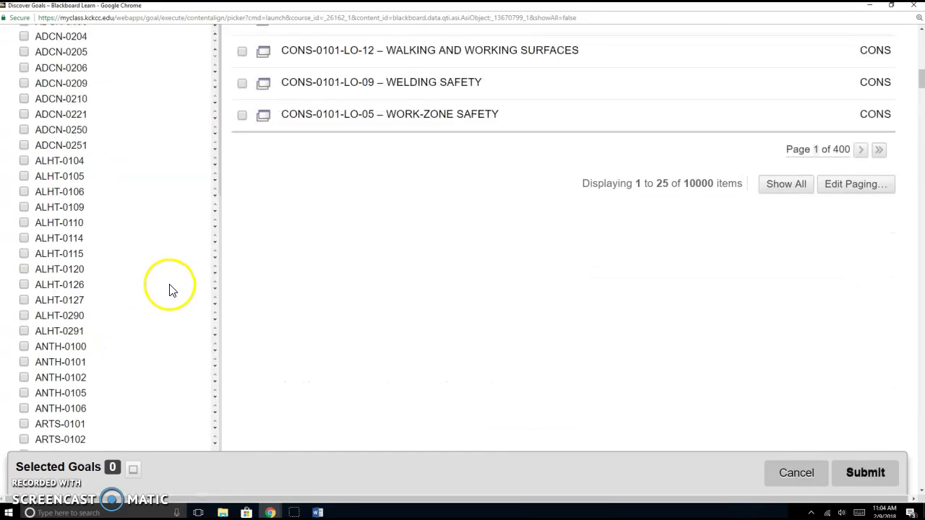
left_click(25, 299)
scroll(320, 339, "up", 10)
scroll(381, 301, "up", 5)
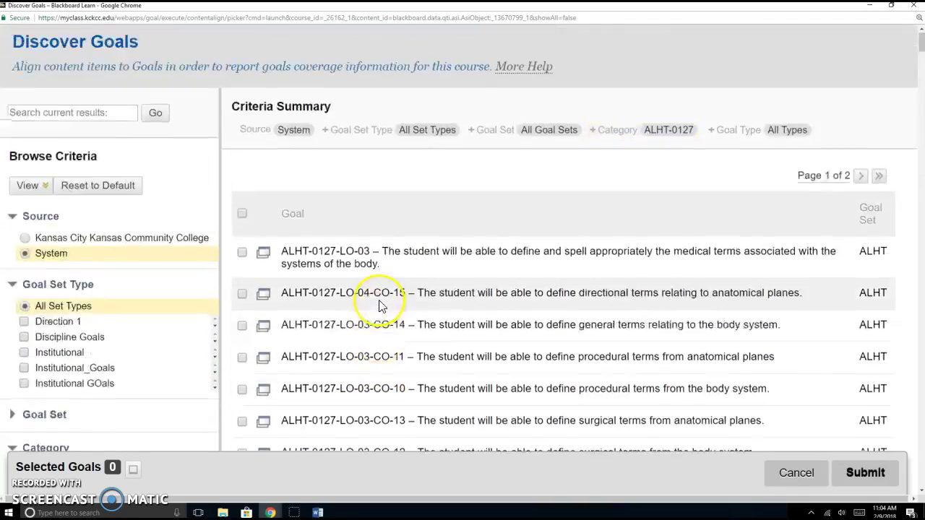
scroll(382, 361, "down", 4)
scroll(384, 274, "up", 2)
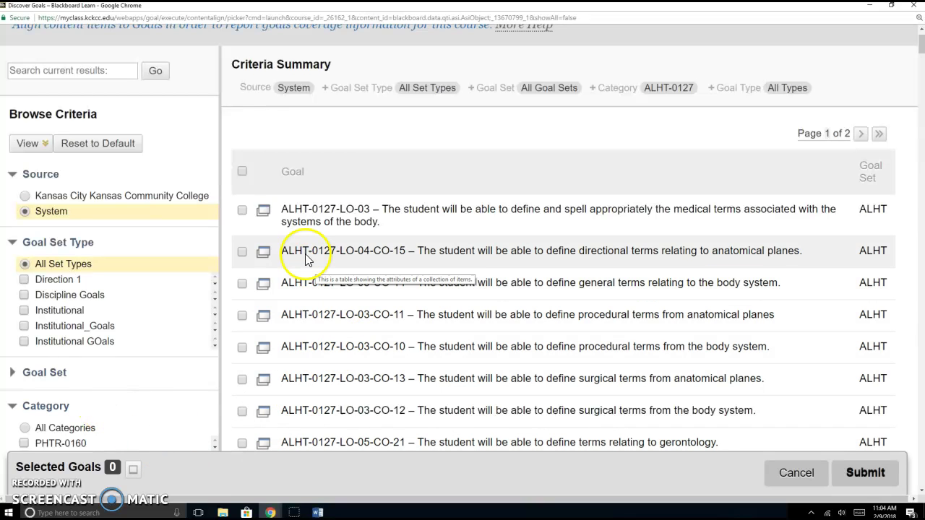
Select goals LO-03, LO-04-CO-15 and LO-03-CO-14 and submit them as alignments
left_click(242, 210)
left_click(242, 249)
left_click(242, 282)
scroll(722, 369, "down", 2)
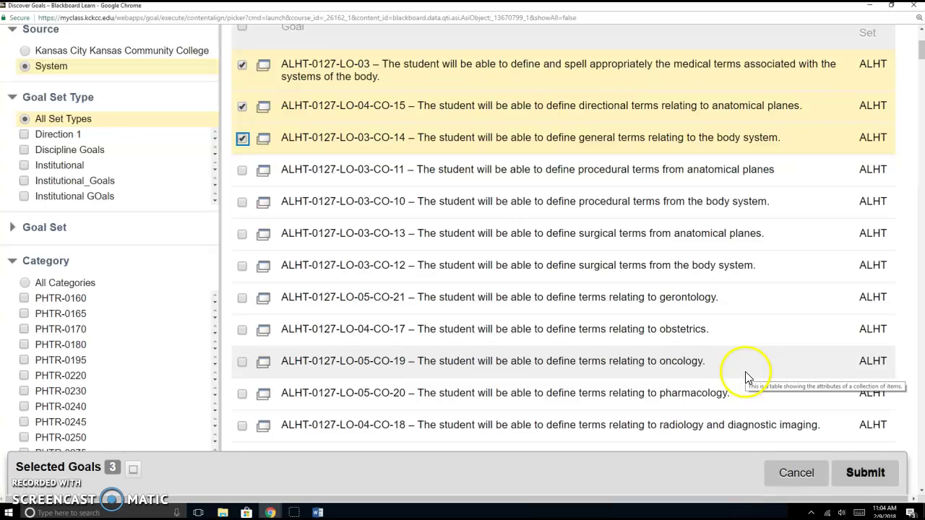
left_click(866, 472)
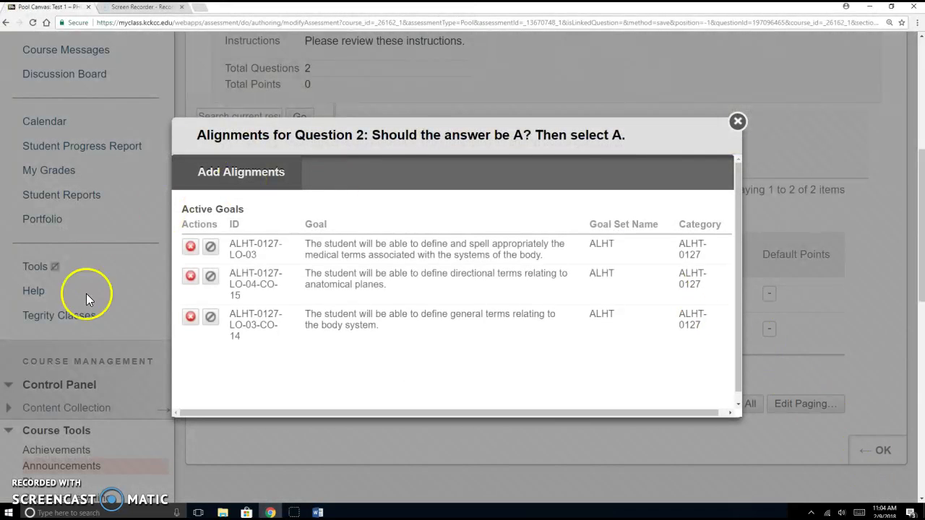
Remove all three goal alignments from Question 2 and return to the Pools list
left_click(191, 250)
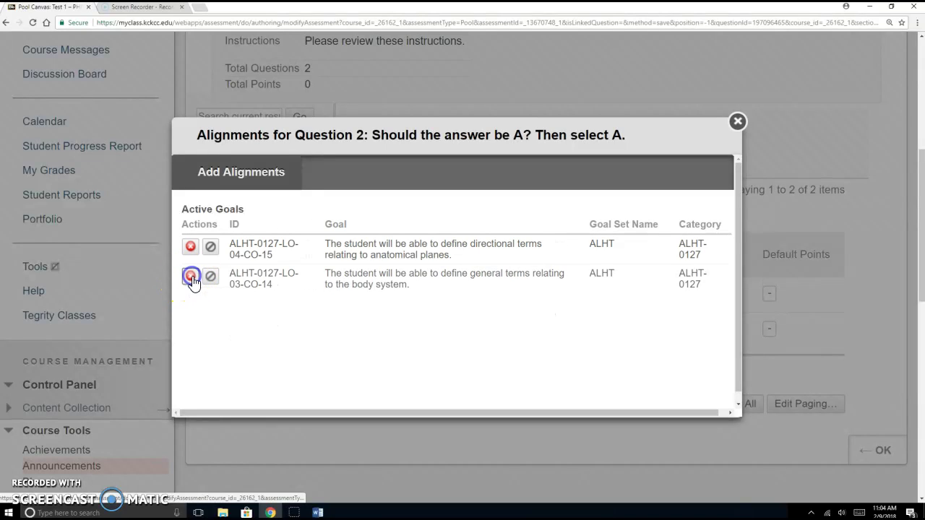
left_click(191, 276)
left_click(191, 246)
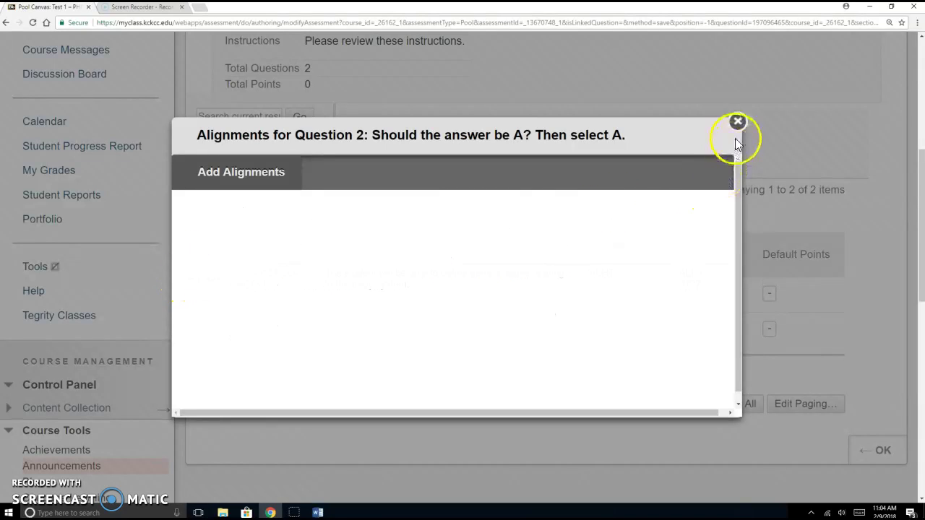
left_click(737, 122)
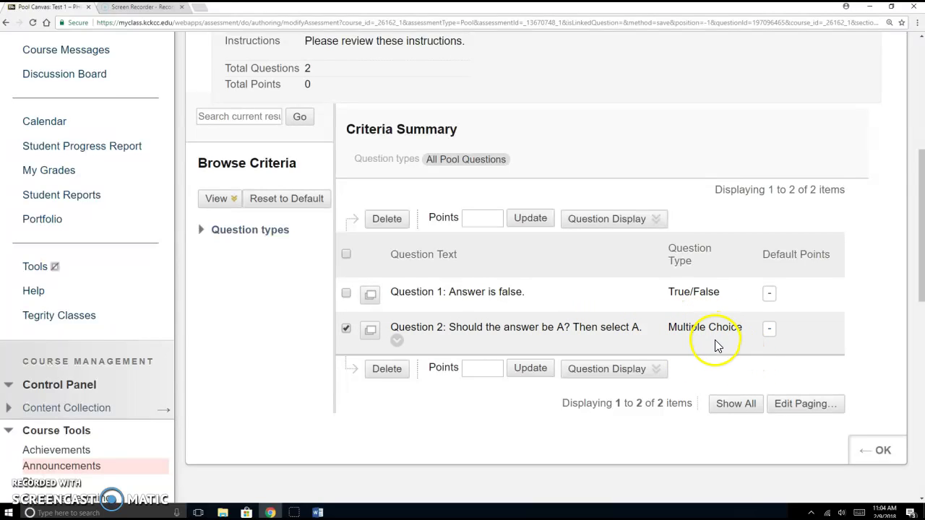
left_click(853, 449)
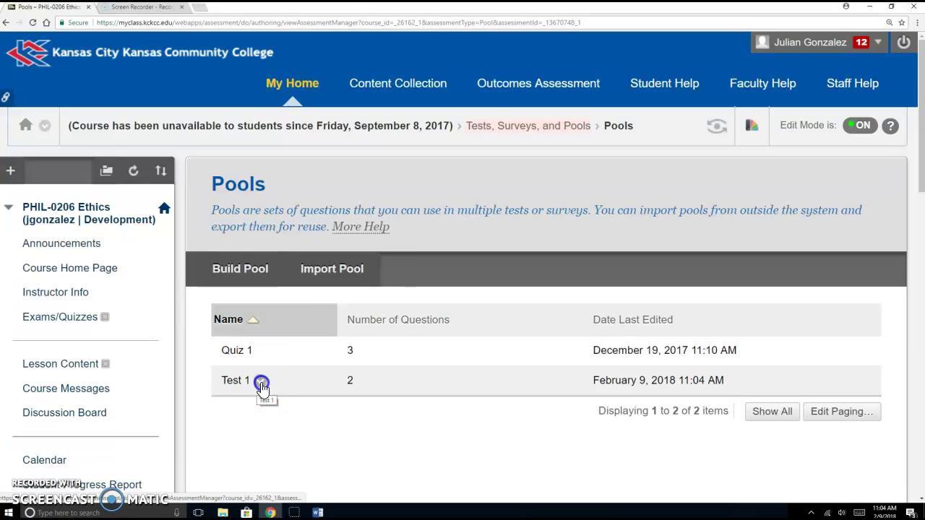
Start adding a goal alignment to the Test 1 pool
left_click(261, 383)
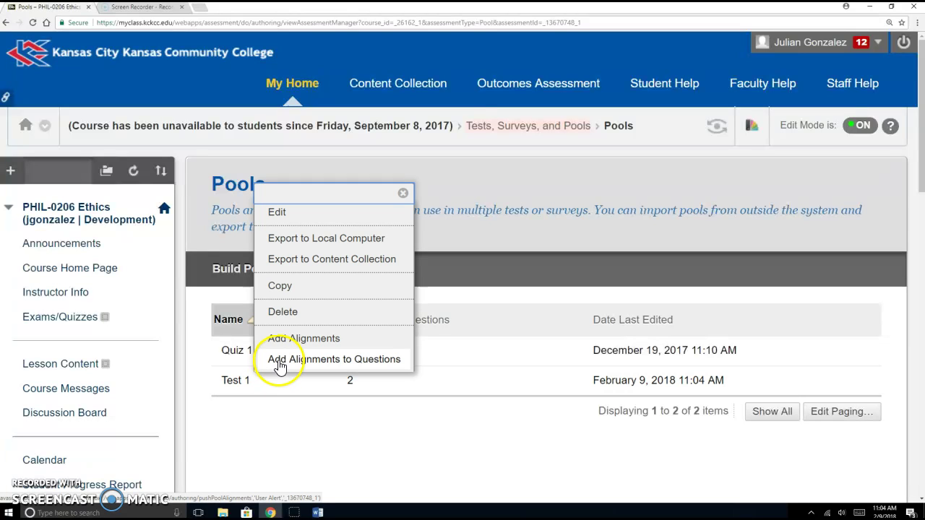
left_click(285, 337)
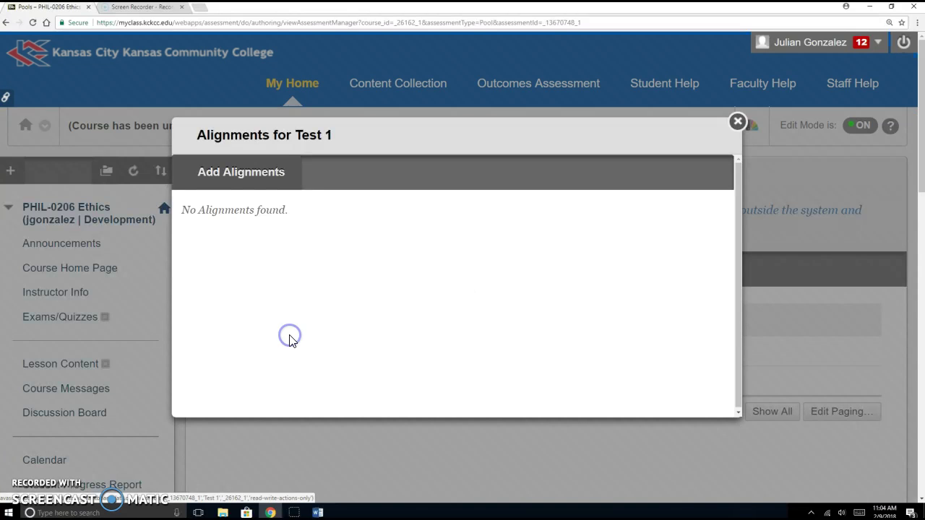
left_click(246, 170)
Show System goals filtered to the ALHT-0104 category in a maximized goal picker
scroll(304, 203, "down", 3)
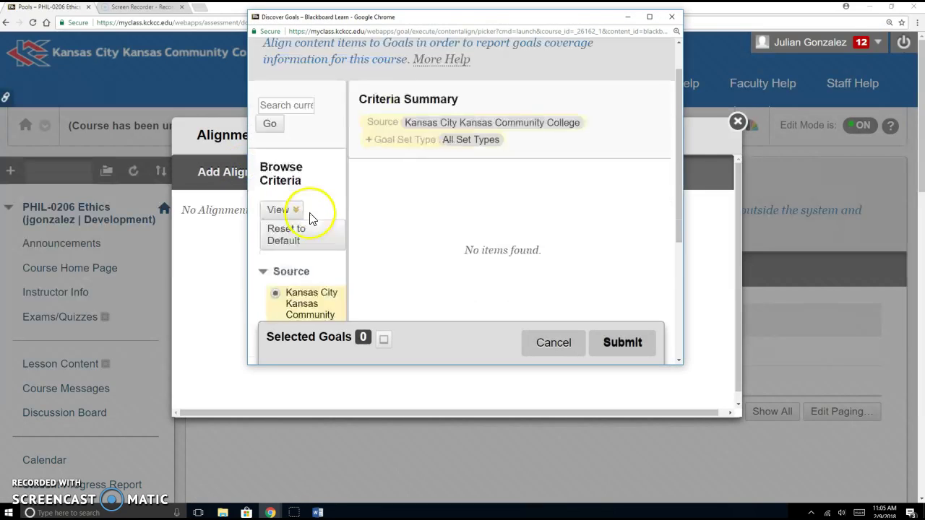
left_click(302, 242)
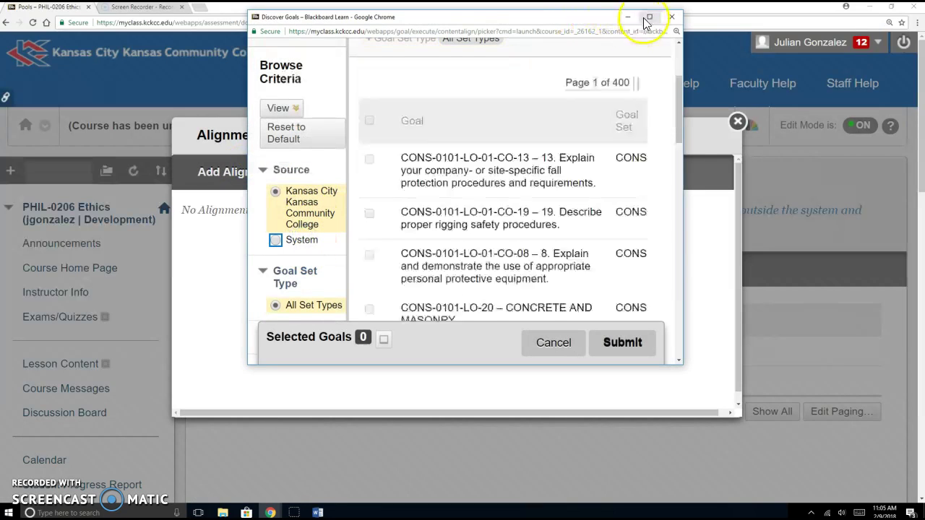
left_click(649, 17)
left_click(41, 325)
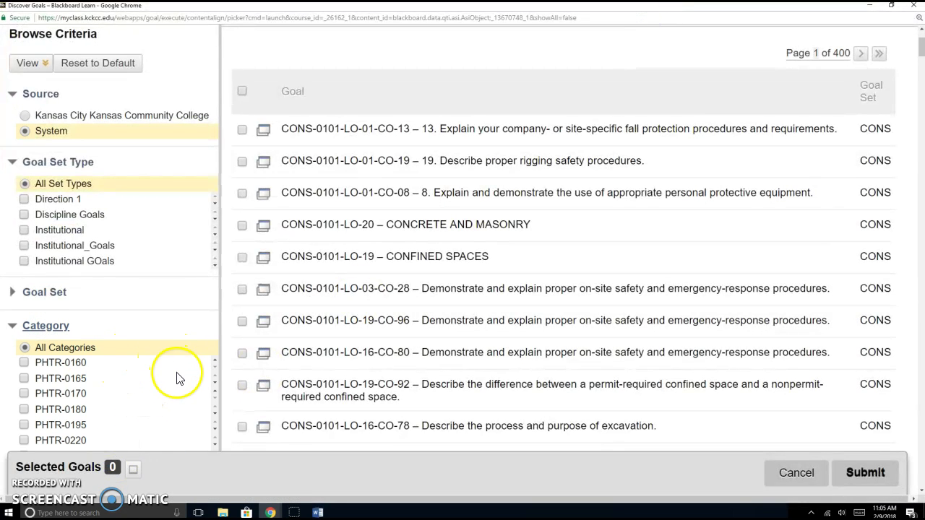
scroll(177, 369, "down", 3)
scroll(175, 383, "down", 10)
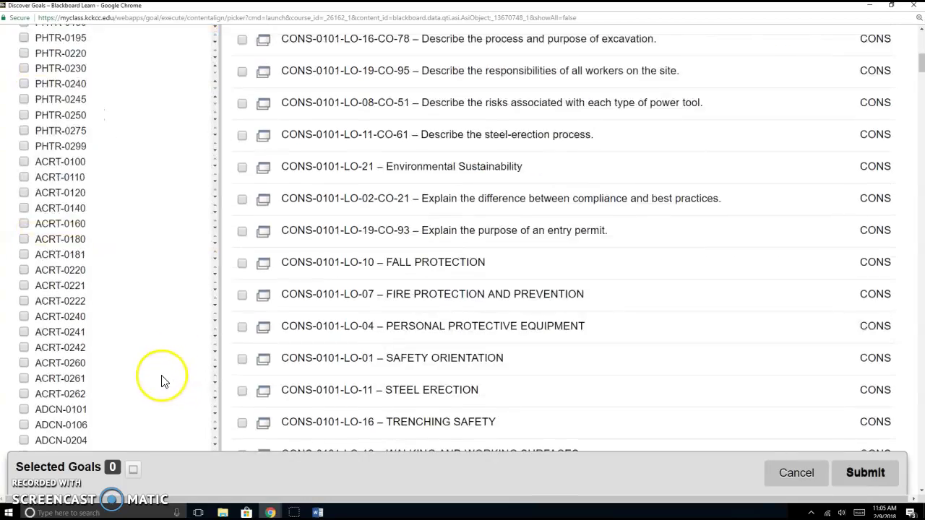
left_click(24, 371)
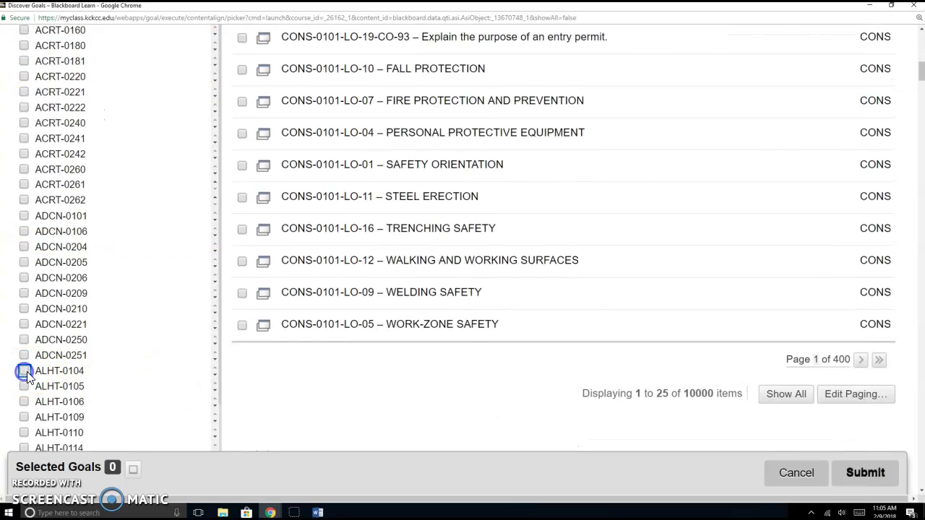
Select goal ALHT-0104-LO-09-CO-27 on assisting with bathing and submit it
scroll(146, 361, "up", 1)
scroll(148, 361, "up", 5)
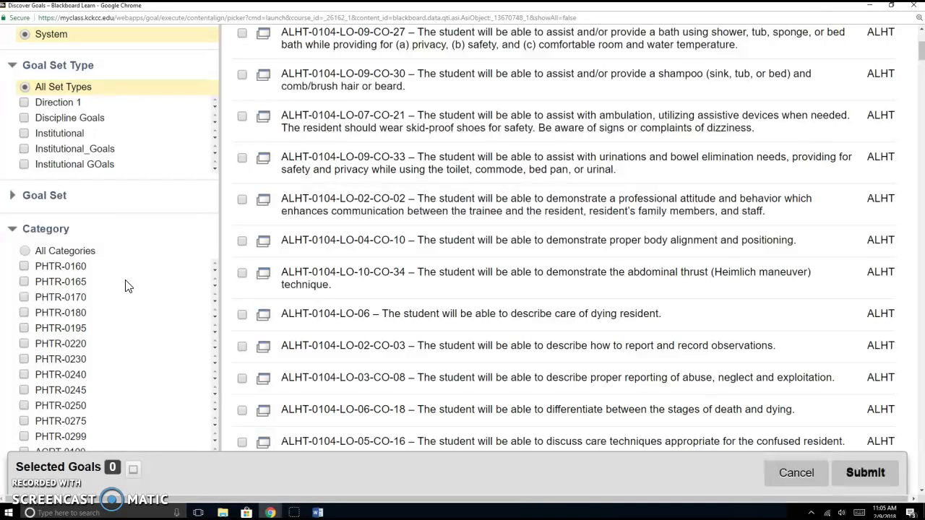
scroll(325, 300, "up", 3)
left_click(242, 259)
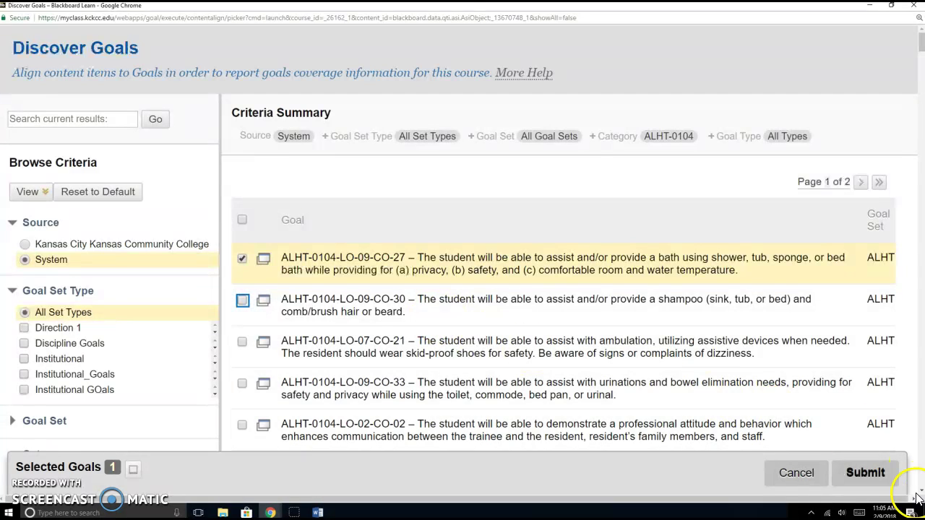
left_click(884, 473)
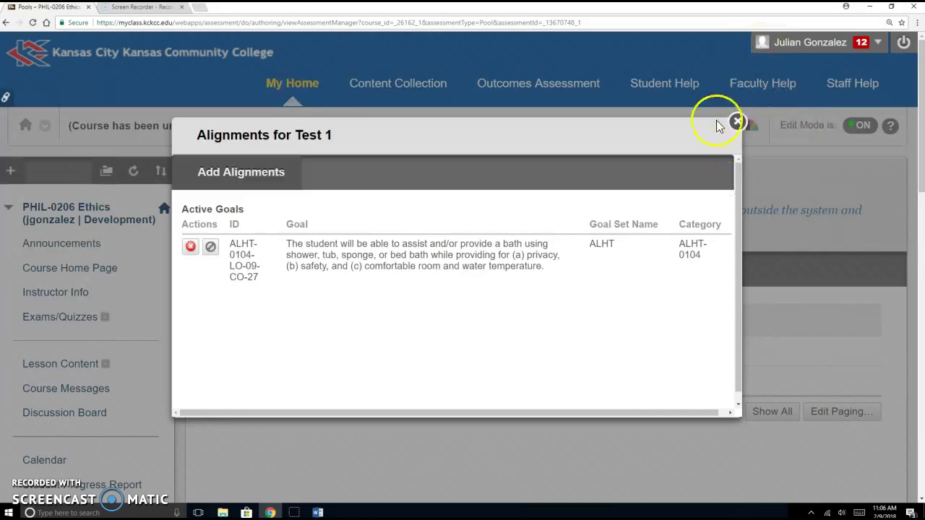
Close the Test 1 alignments dialog and dismiss the Test 1 pool menu without choosing an option
left_click(737, 120)
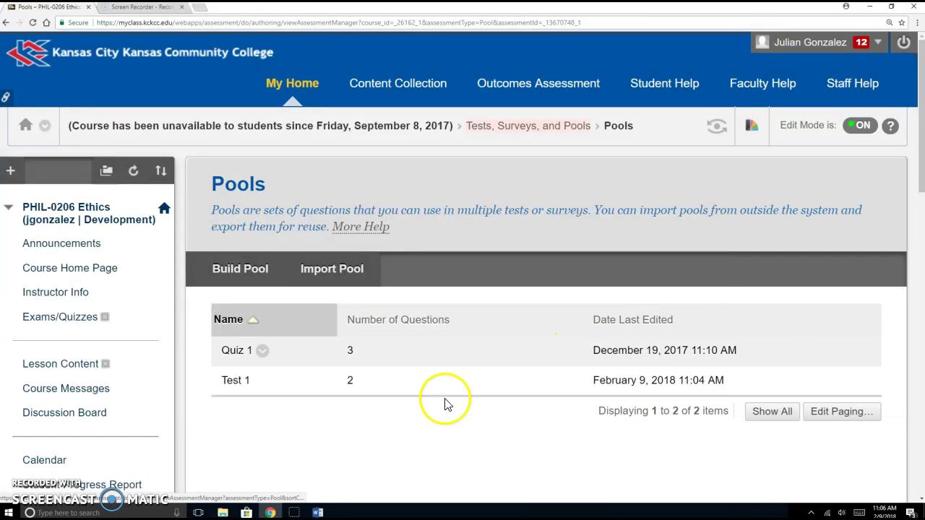
mouse_move(256, 390)
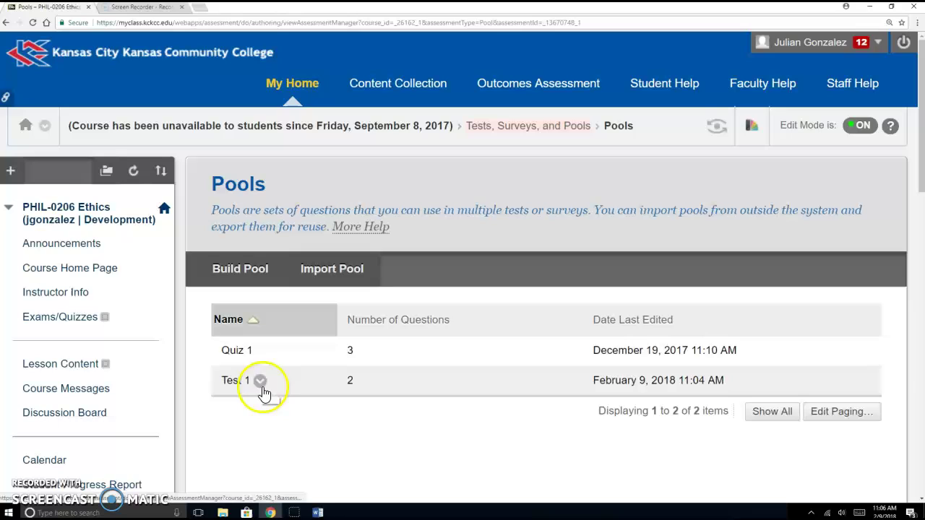
scroll(444, 432, "down", 1)
left_click(259, 332)
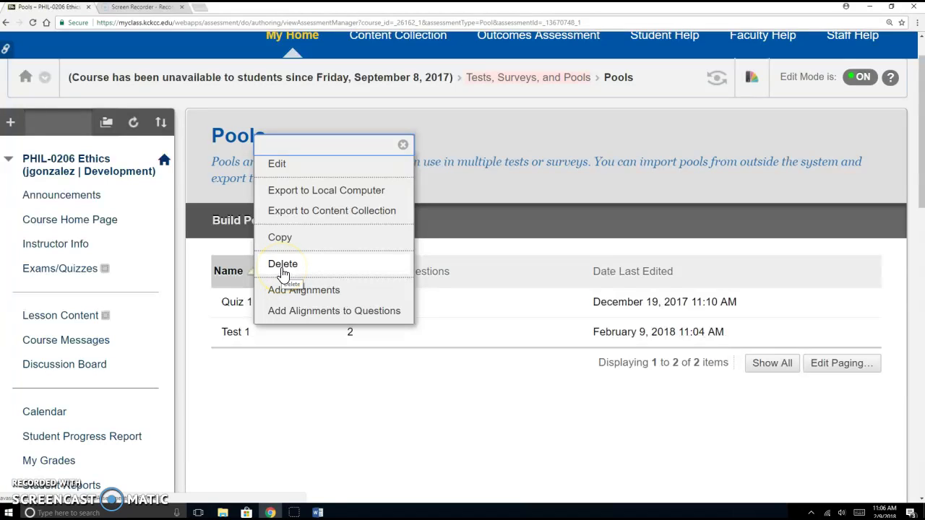
left_click(403, 145)
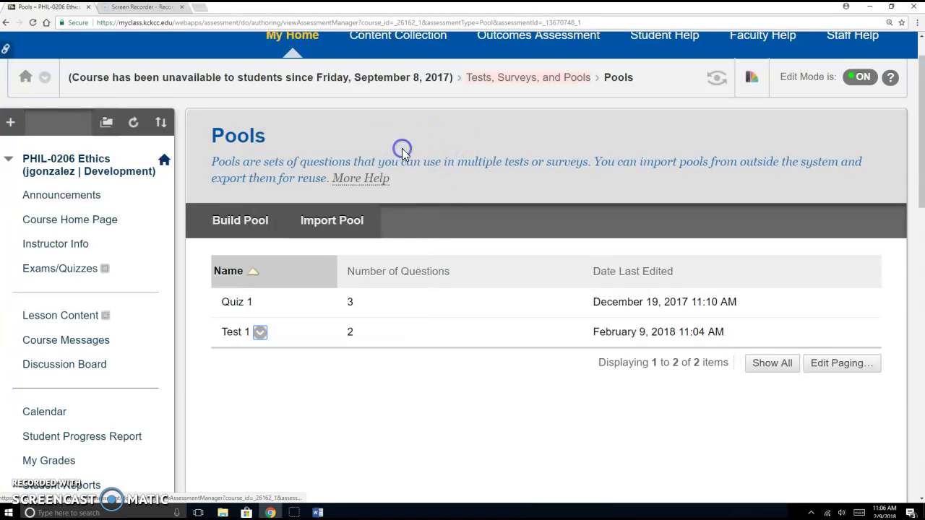
scroll(154, 226, "down", 2)
scroll(43, 217, "up", 2)
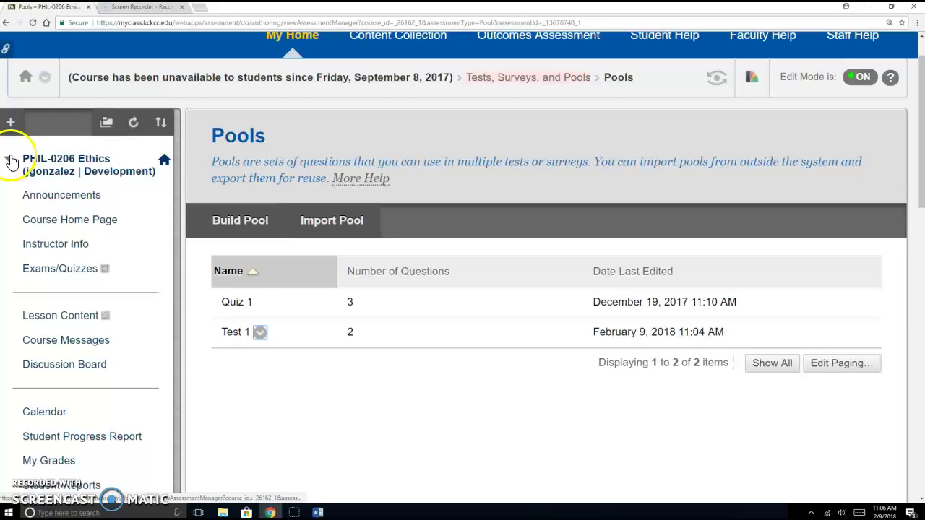
Create an 'Exams' content area available to users, move it under Exams/Quizzes, and open it
left_click(10, 122)
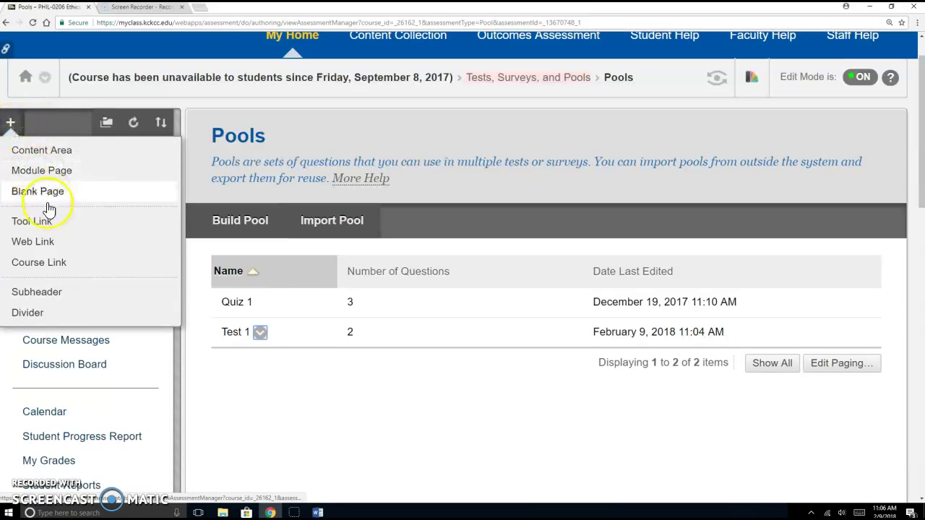
left_click(38, 153)
type("Exams")
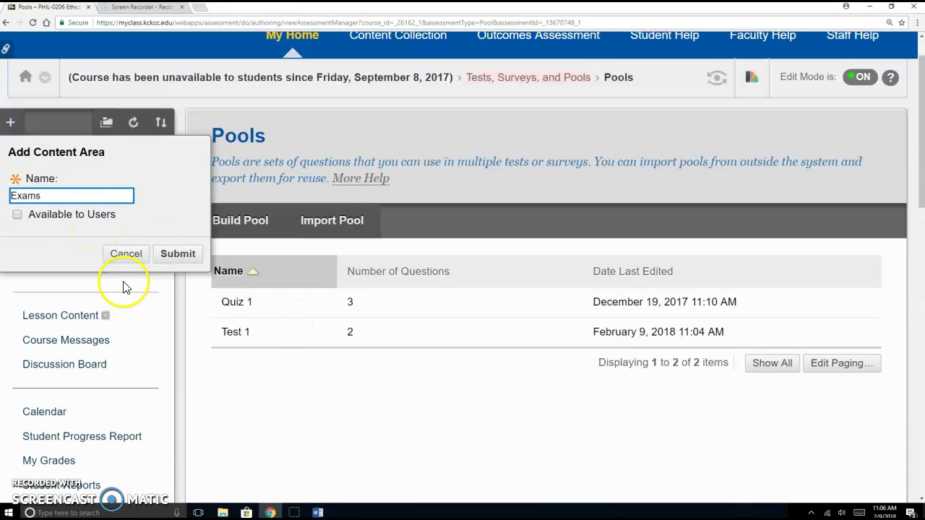
left_click(16, 214)
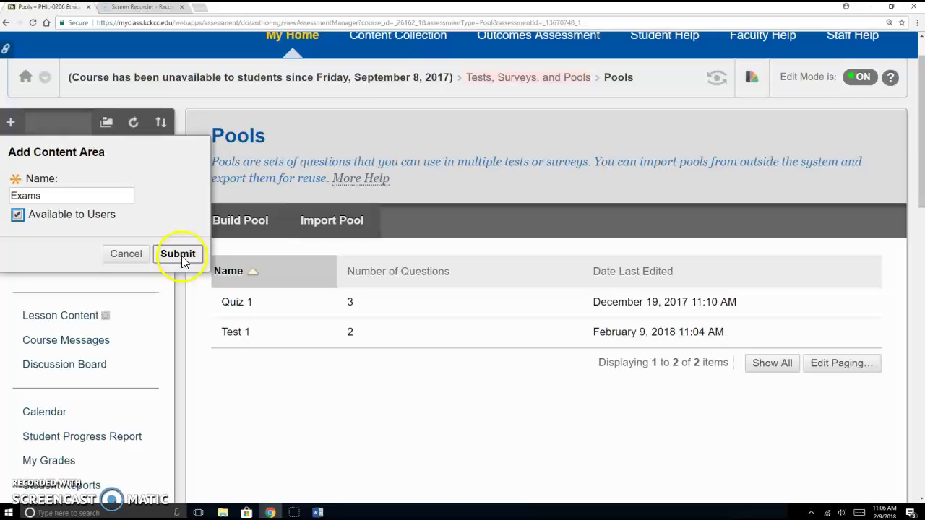
left_click(179, 257)
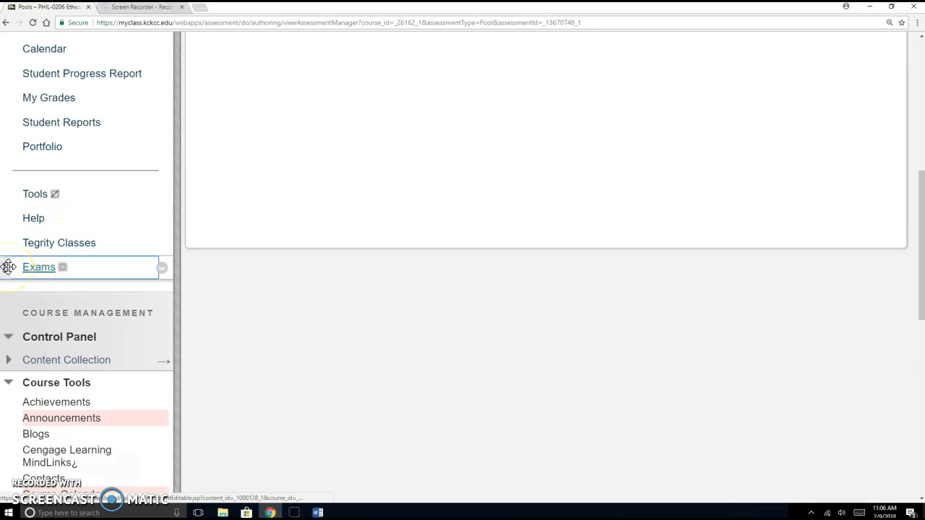
left_click_drag(8, 269, 12, 248)
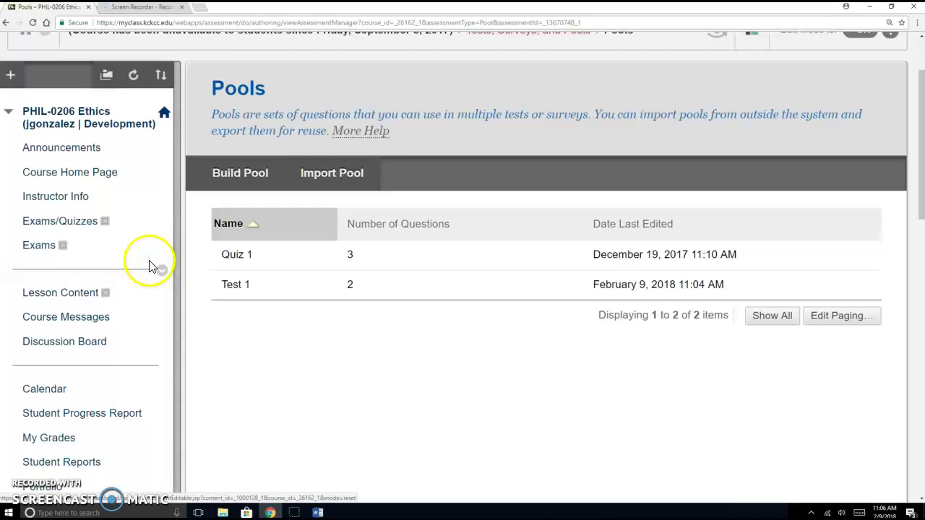
left_click(40, 246)
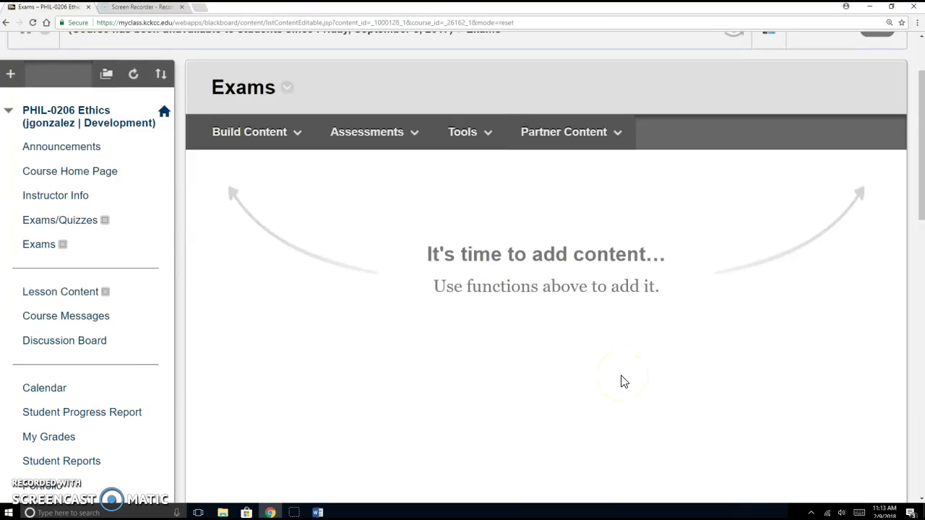
Add a test to the Exams area and choose to create a brand-new test
left_click(393, 136)
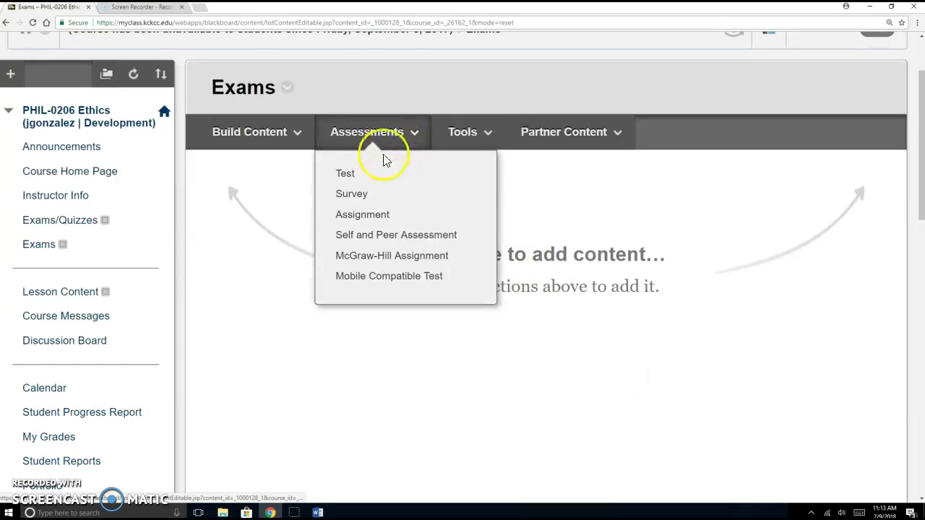
left_click(351, 177)
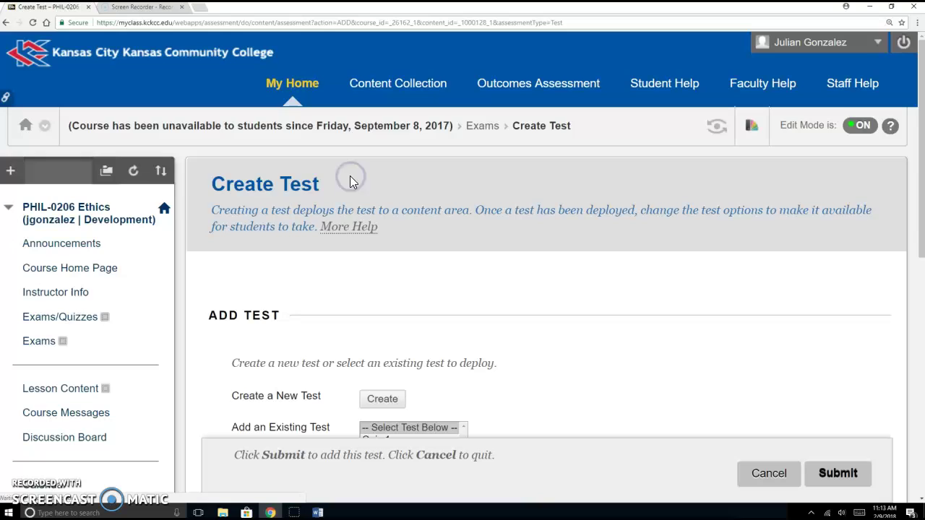
scroll(477, 289, "down", 2)
scroll(486, 300, "down", 1)
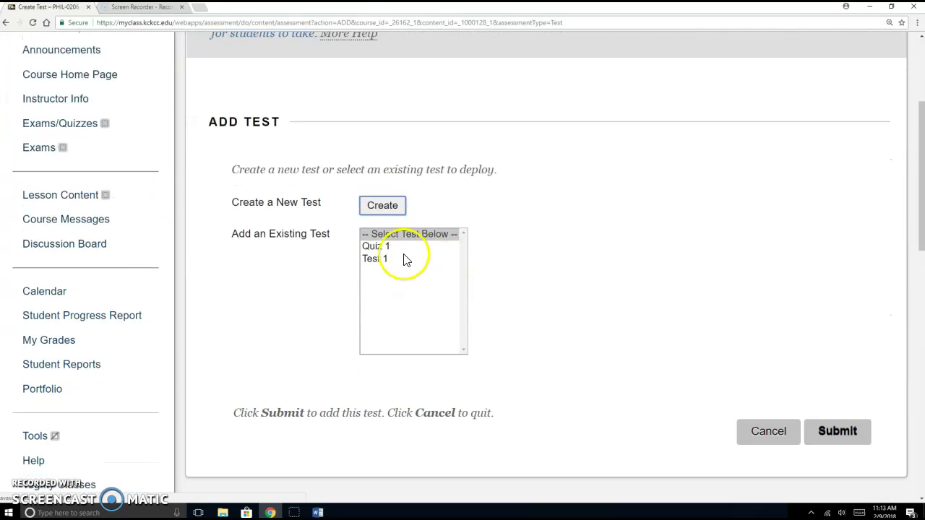
left_click(377, 209)
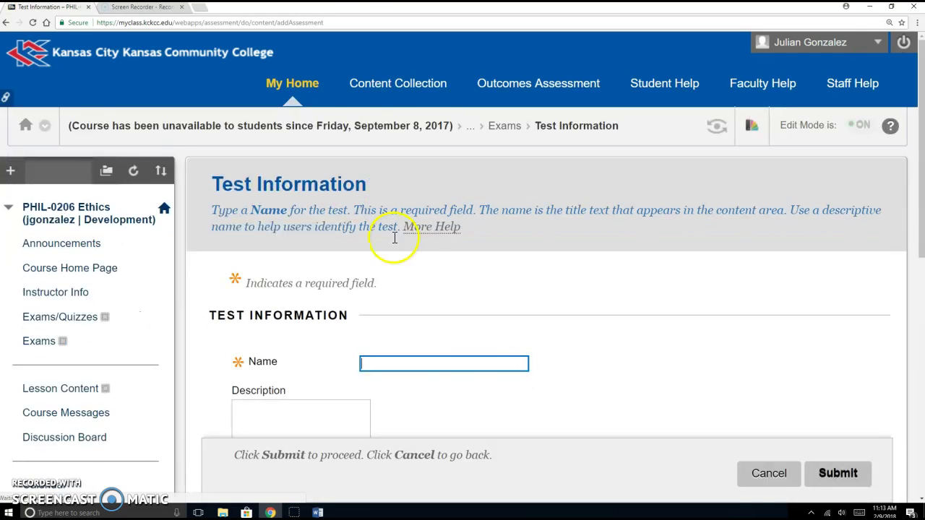
Name the test 'Test 1', add a description, and enter 'Instructions' as its instructions
scroll(463, 336, "down", 2)
type("Test 1")
left_click(586, 271)
scroll(570, 260, "down", 4)
left_click(515, 245)
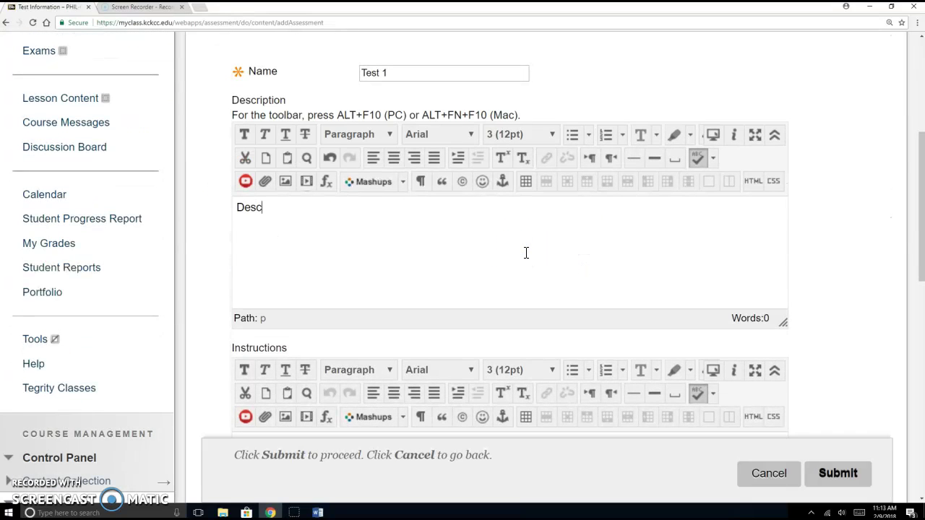
scroll(526, 252, "down", 5)
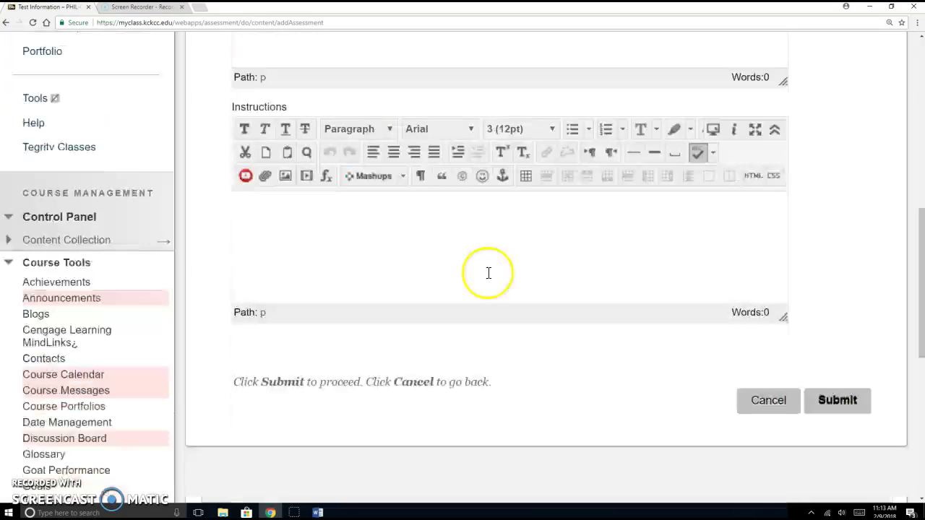
left_click(342, 233)
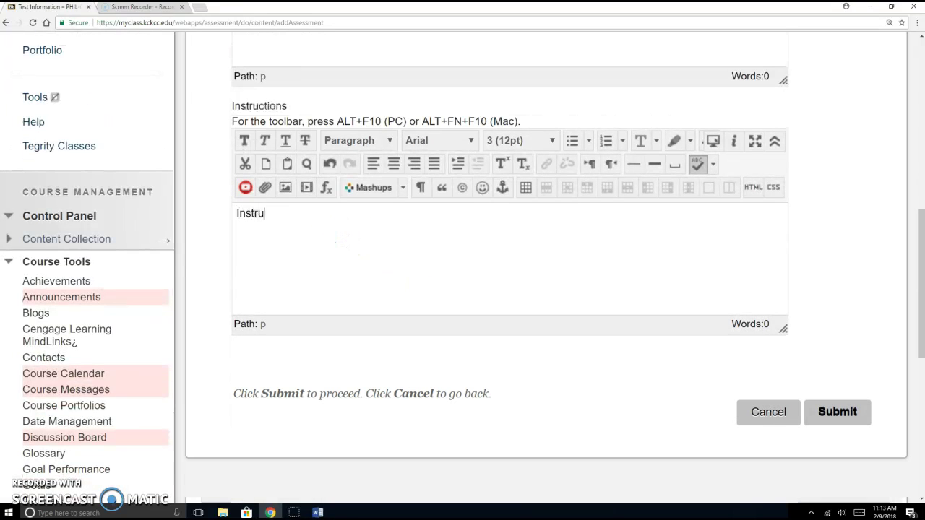
type("Instructions")
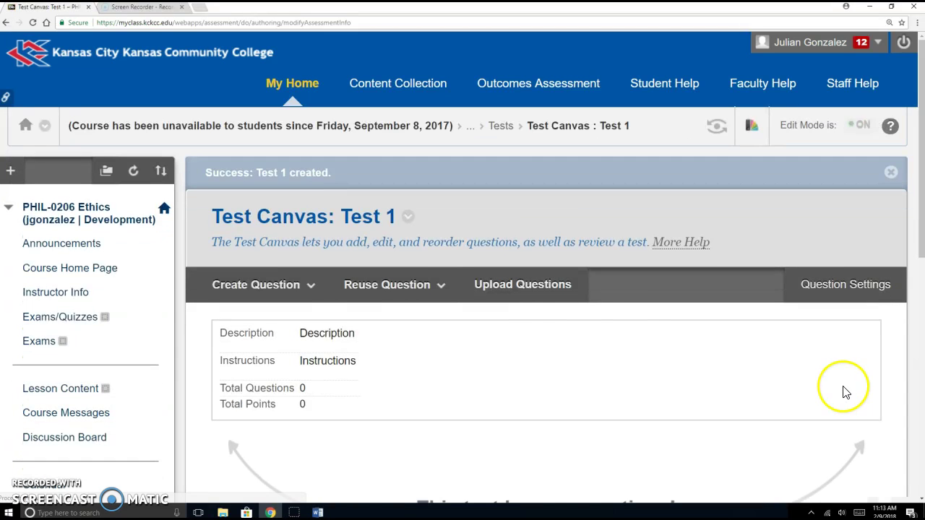
Submit Test 1 and start a question set through Reuse Question
left_click(388, 282)
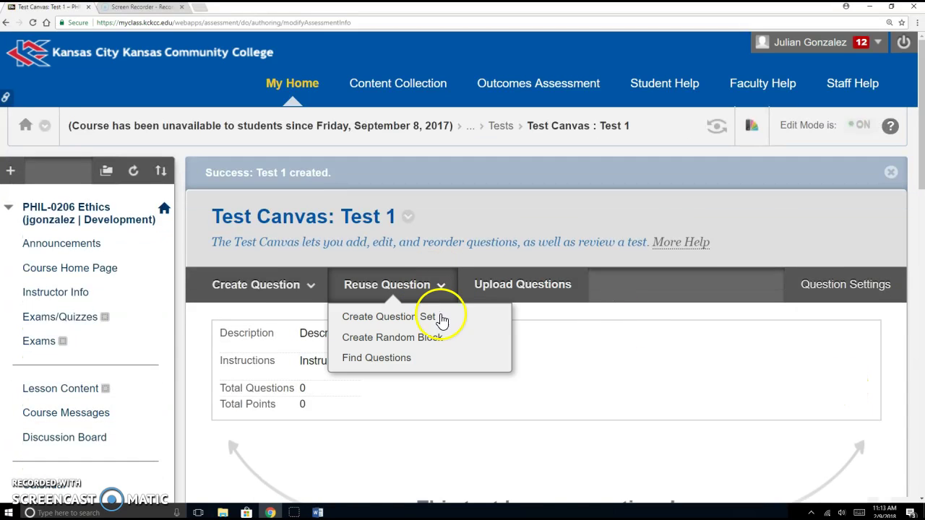
scroll(576, 347, "down", 2)
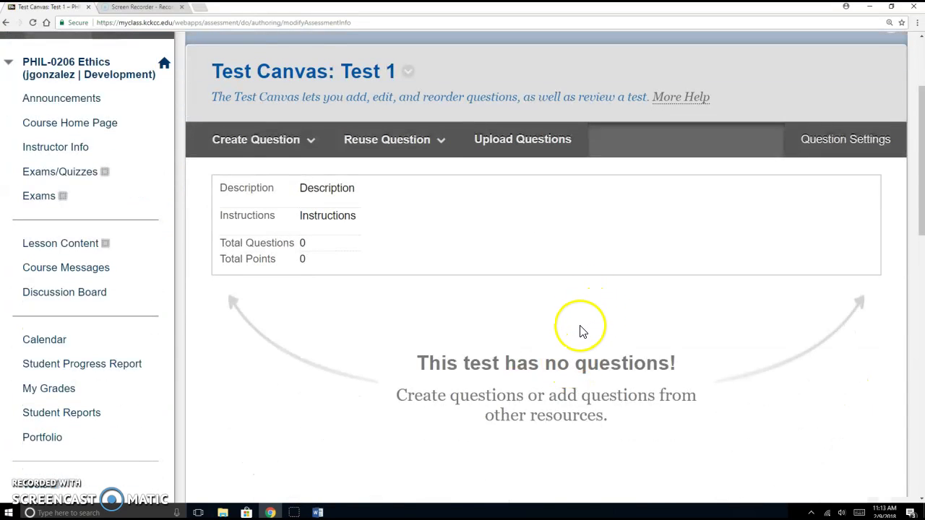
left_click(438, 145)
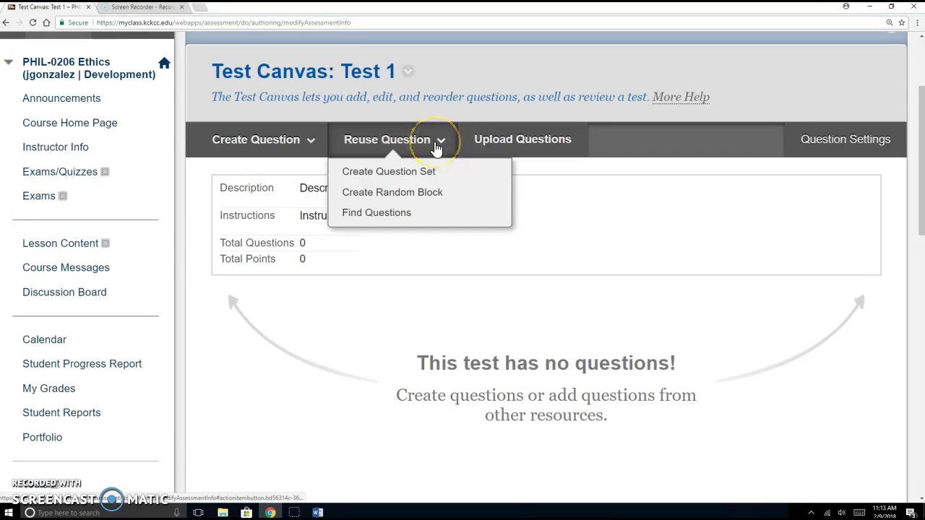
left_click(425, 177)
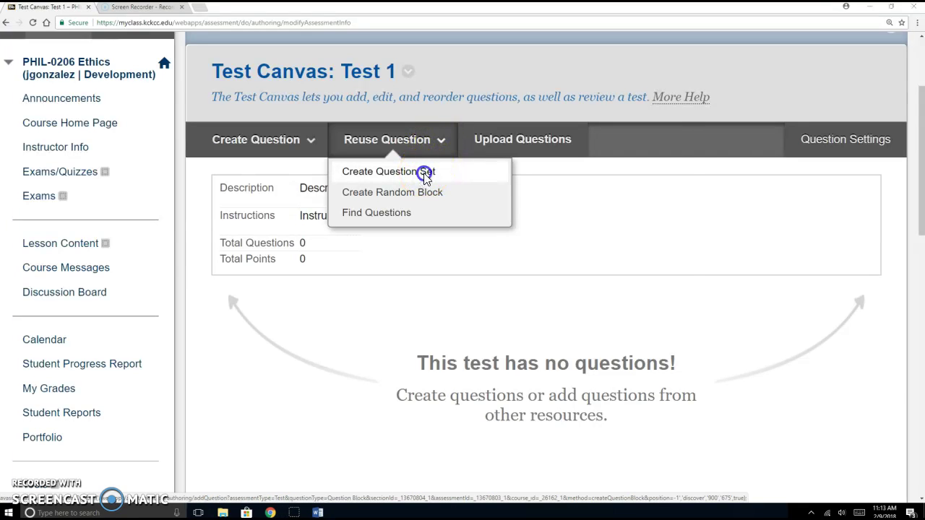
Filter to the Test 1 pool, select both its questions, and add them as a set
double_click(583, 103)
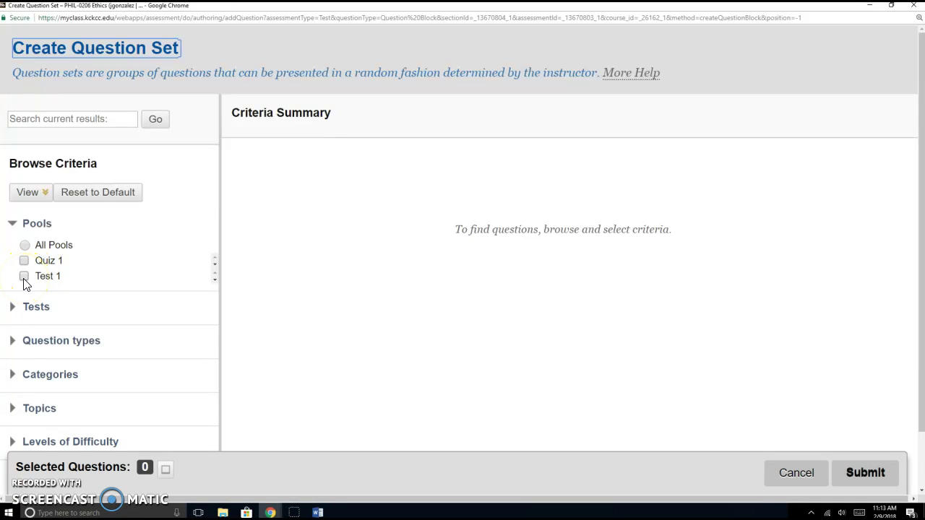
left_click(23, 277)
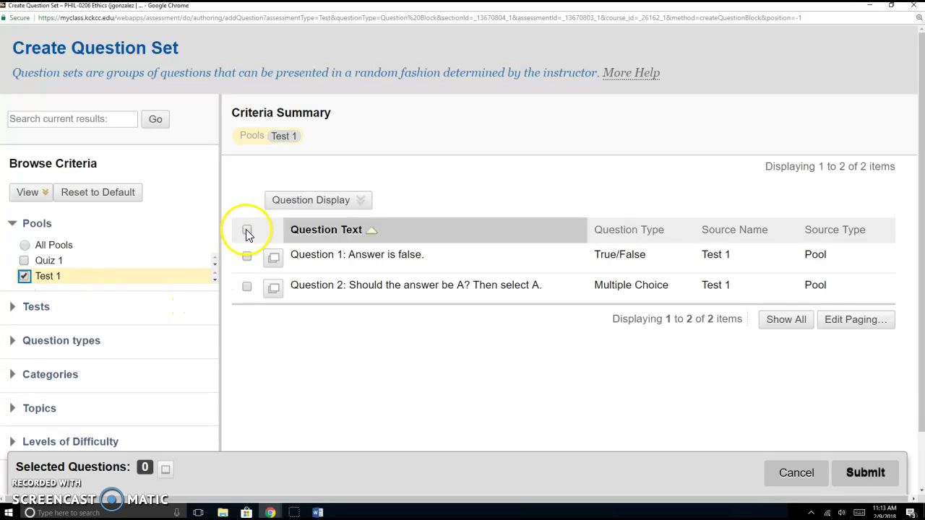
left_click(247, 230)
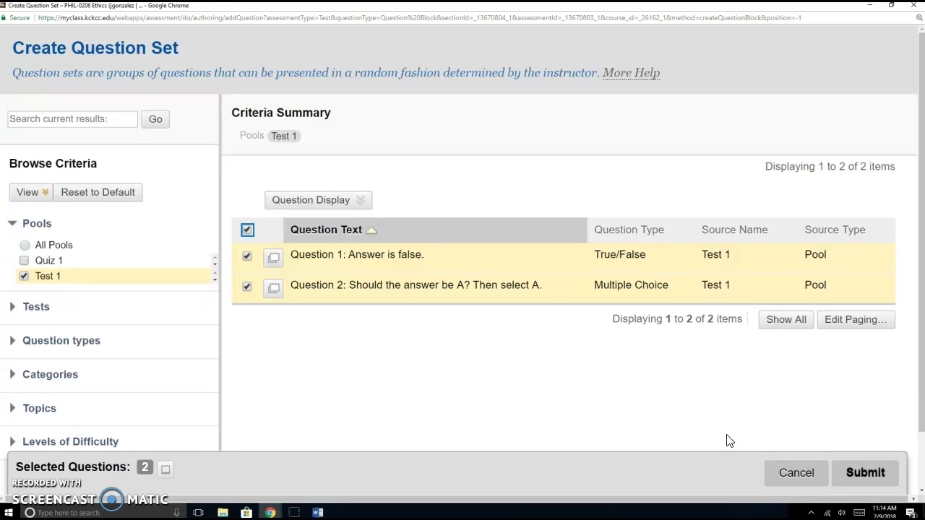
left_click(731, 440)
left_click(870, 473)
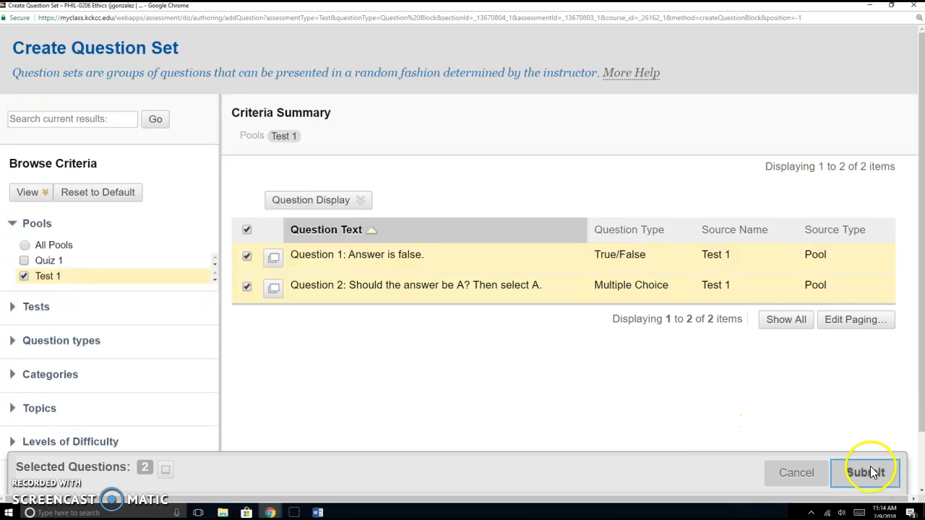
Expand the question set and display its questions in full text
scroll(516, 367, "down", 5)
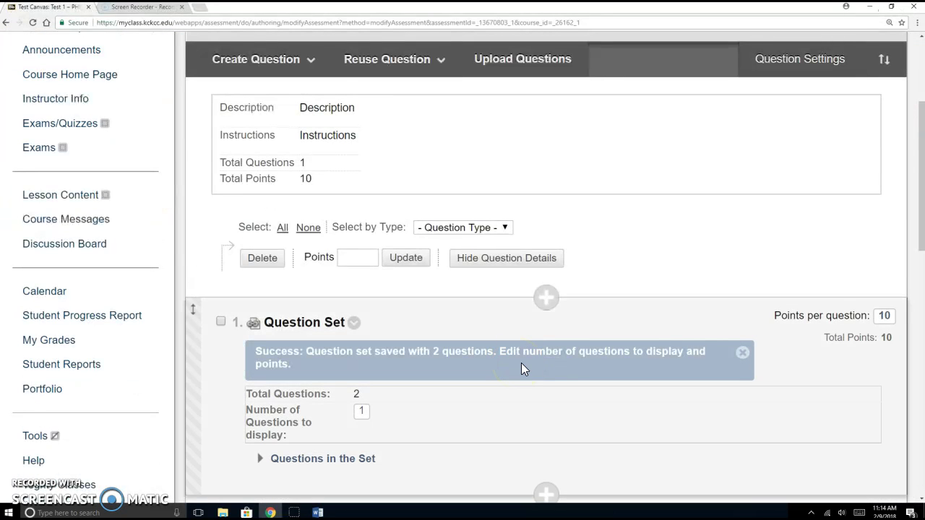
scroll(506, 357, "down", 2)
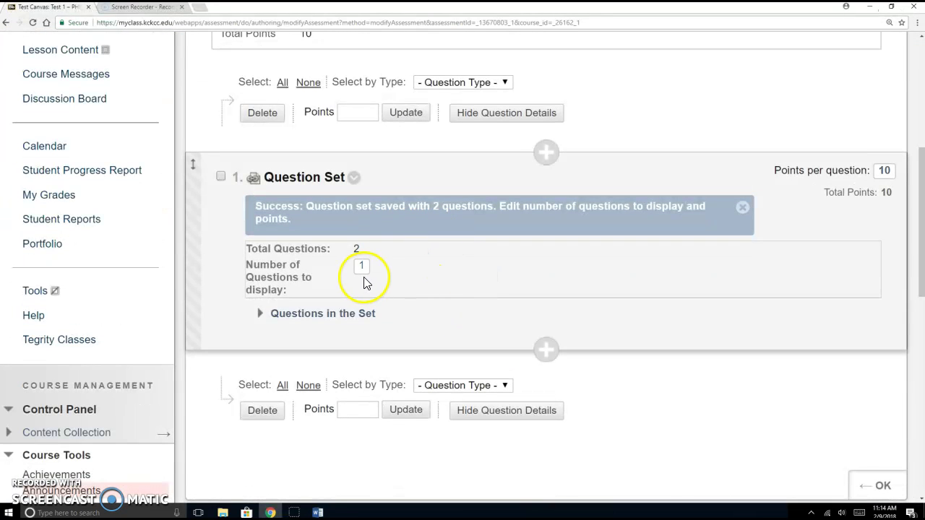
left_click(354, 318)
scroll(470, 371, "down", 2)
left_click(471, 370)
left_click(472, 370)
left_click(429, 367)
left_click(547, 414)
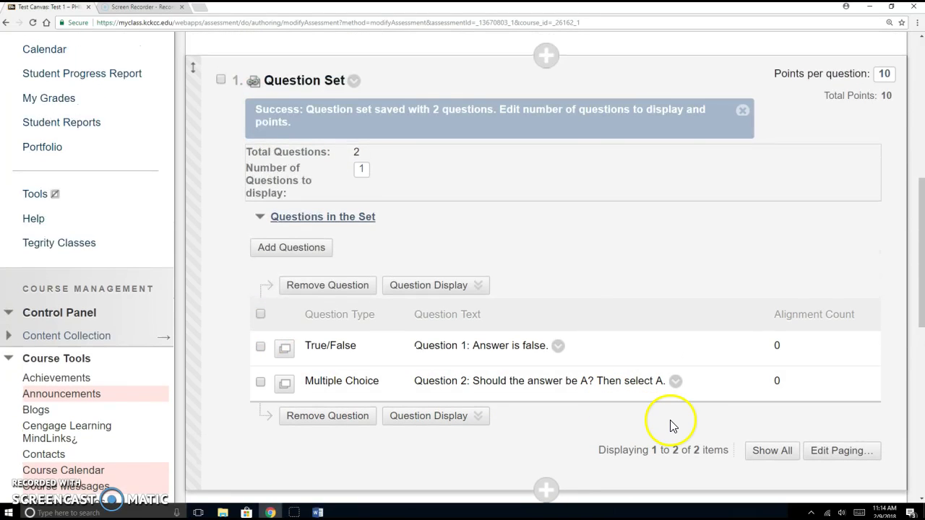
scroll(737, 320, "up", 1)
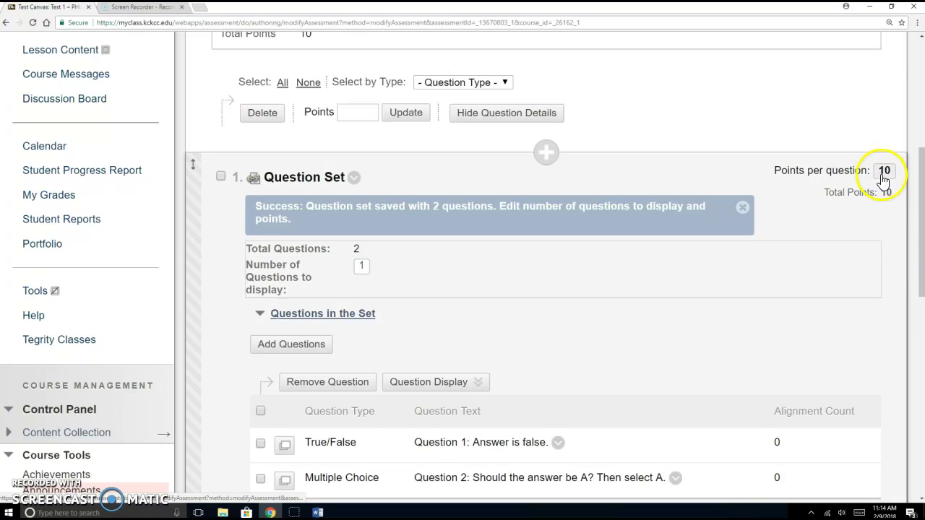
Change the question set from 10 to 5 points per question and finish editing
left_click(884, 174)
left_click(754, 184)
double_click(752, 180)
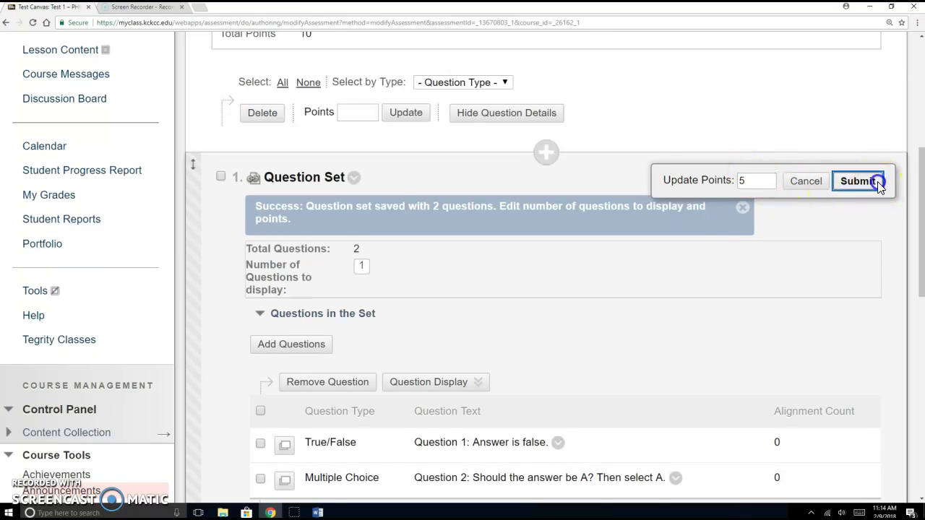
left_click(857, 180)
scroll(543, 343, "down", 3)
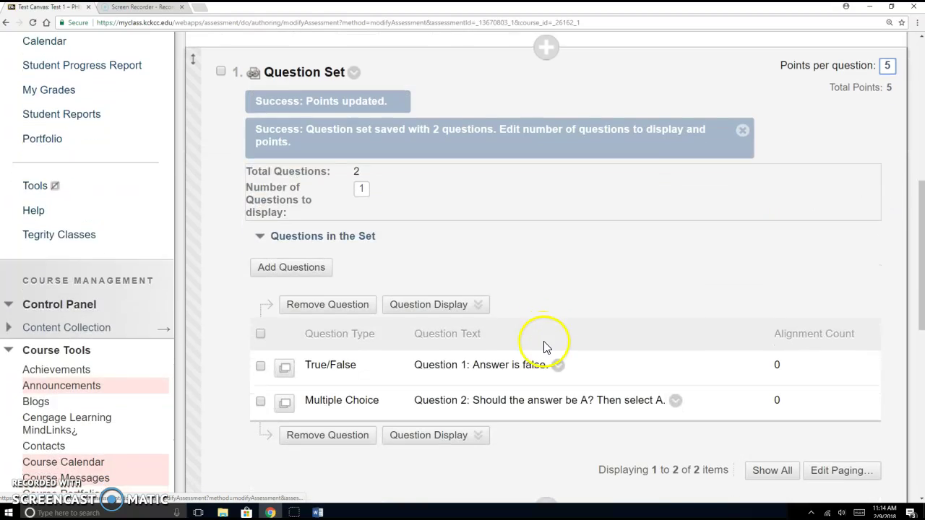
scroll(534, 332, "down", 2)
scroll(644, 452, "up", 1)
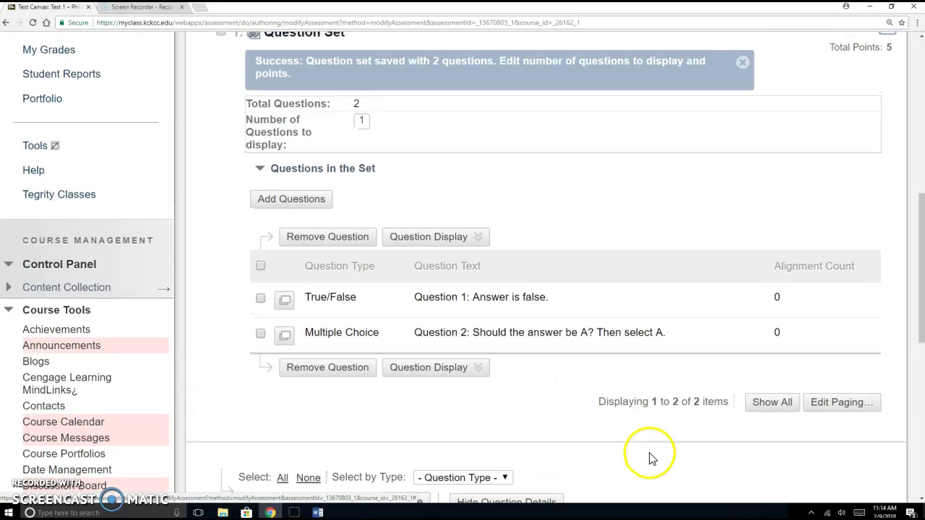
scroll(654, 448, "down", 4)
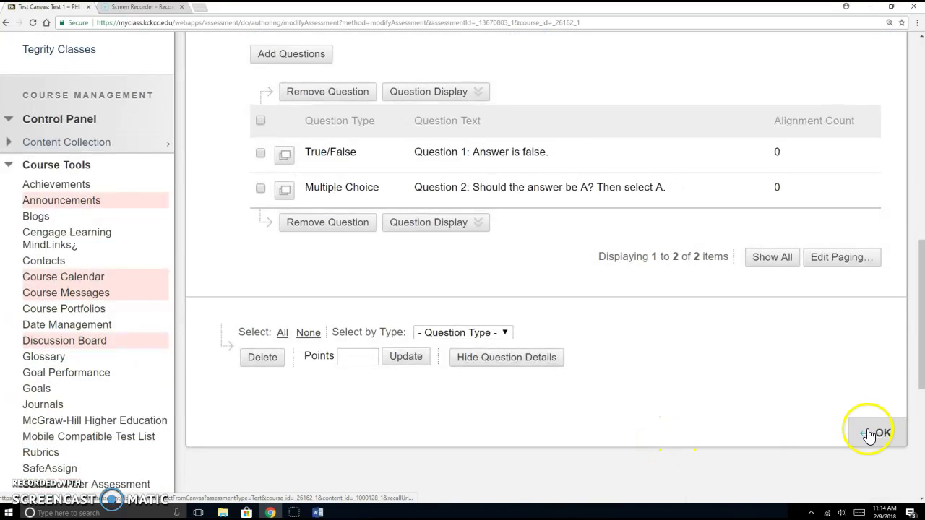
left_click(883, 433)
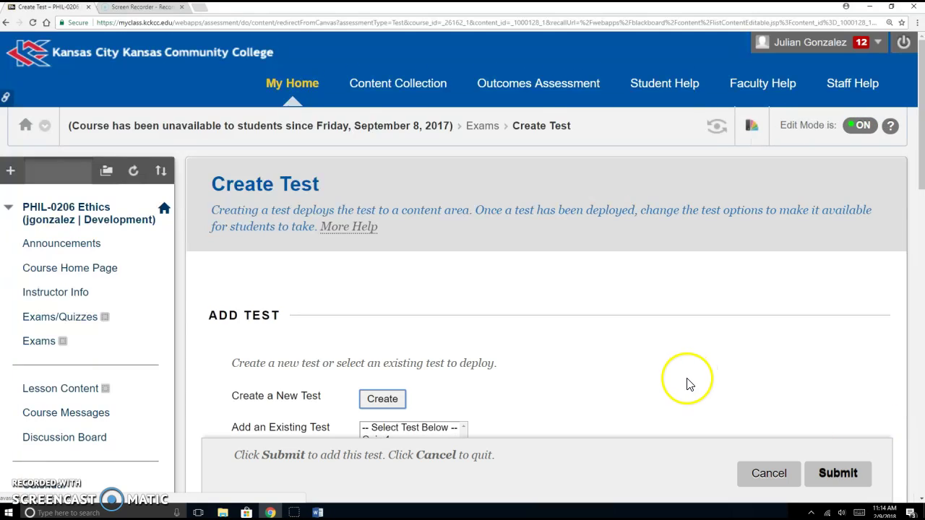
Select the existing Test 1 and deploy it to Exams
scroll(687, 382, "down", 3)
left_click(409, 234)
left_click(388, 272)
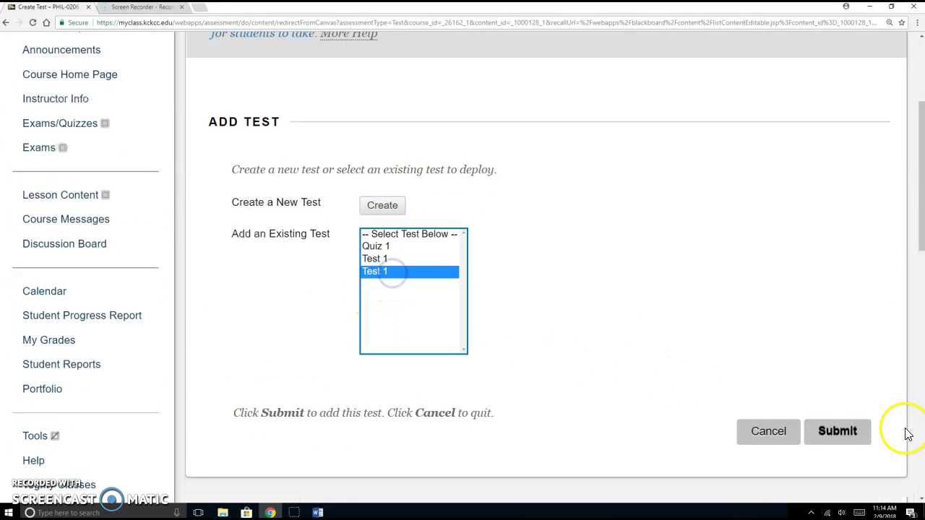
left_click(838, 431)
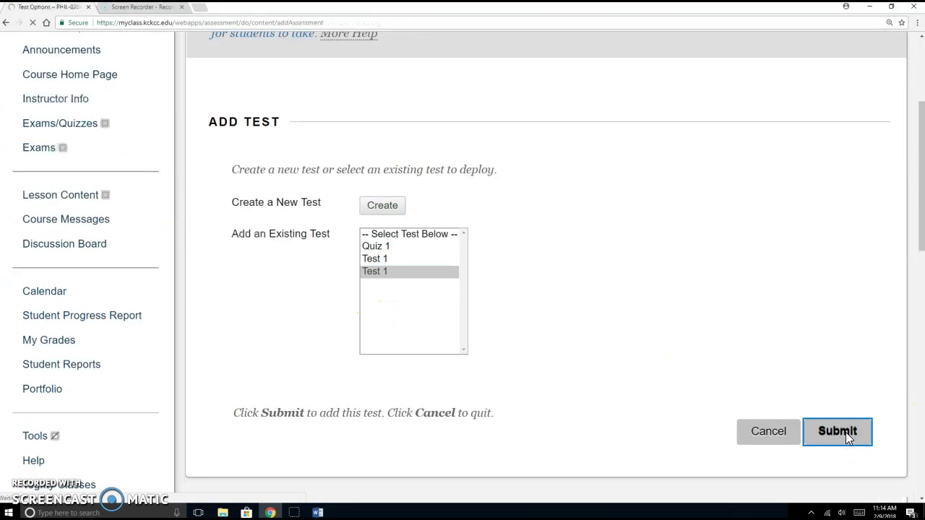
Show the test description to students before they begin
scroll(579, 303, "down", 5)
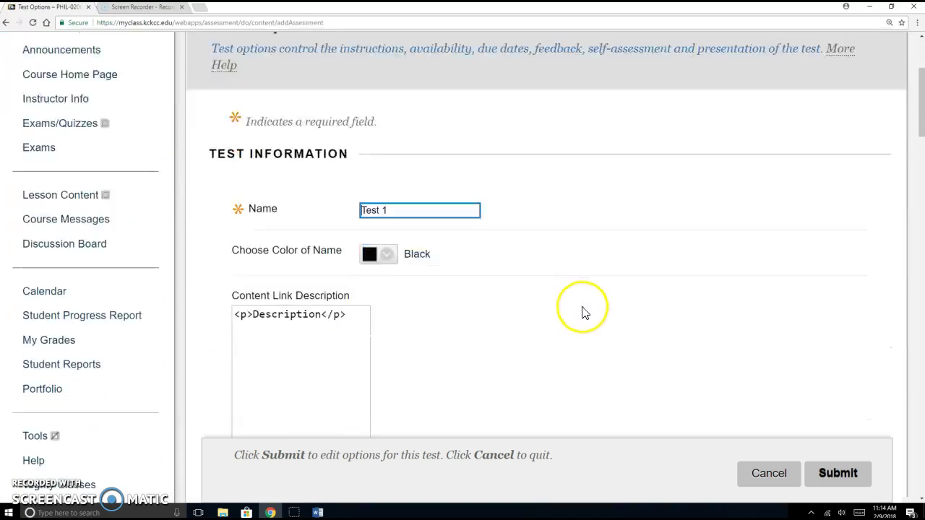
scroll(587, 312, "down", 7)
scroll(770, 403, "up", 5)
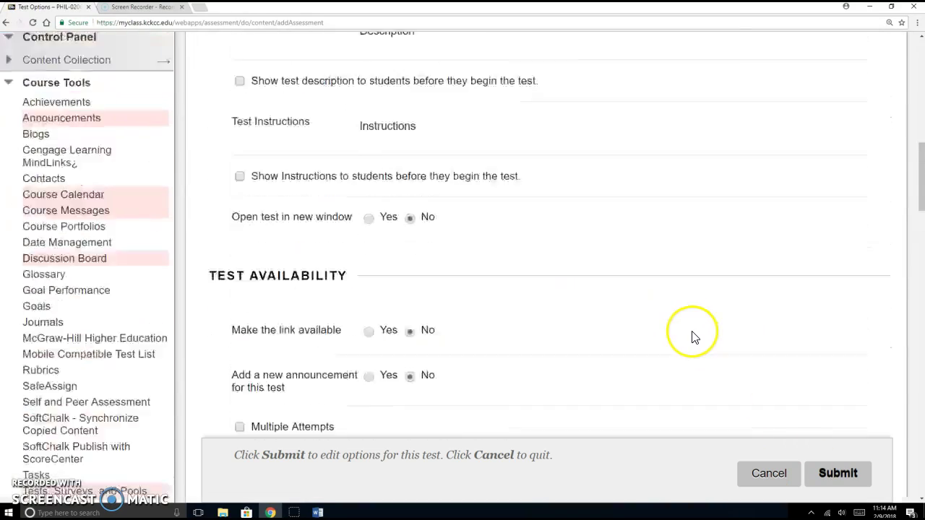
scroll(692, 334, "up", 3)
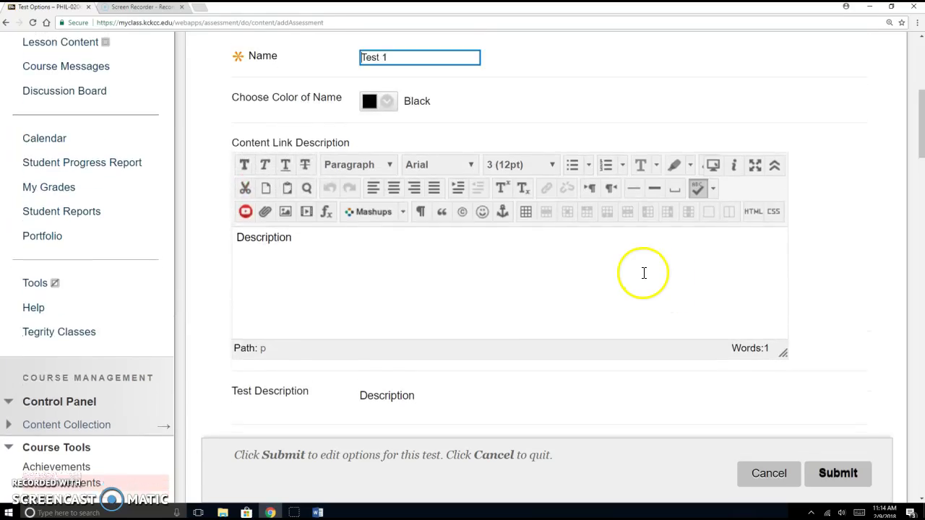
scroll(644, 271, "down", 3)
scroll(644, 278, "down", 1)
scroll(641, 278, "down", 8)
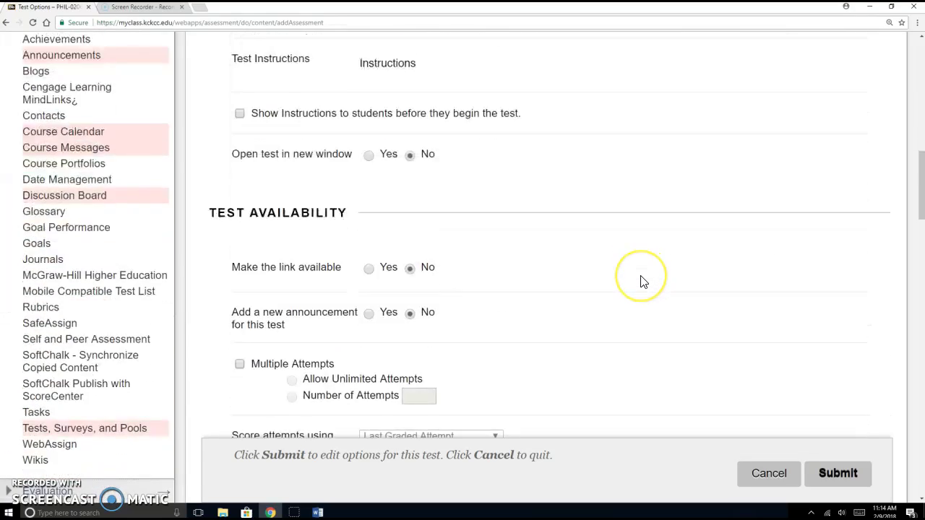
scroll(640, 278, "down", 8)
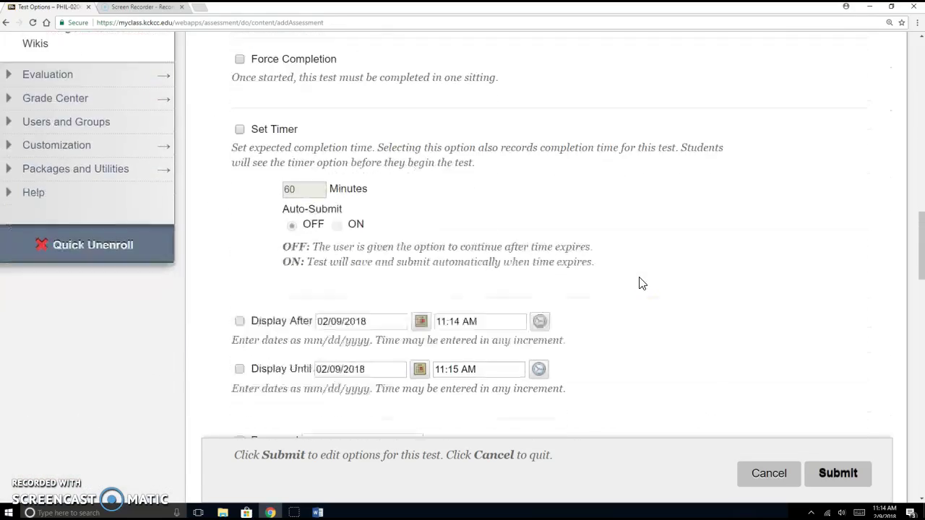
scroll(640, 278, "up", 16)
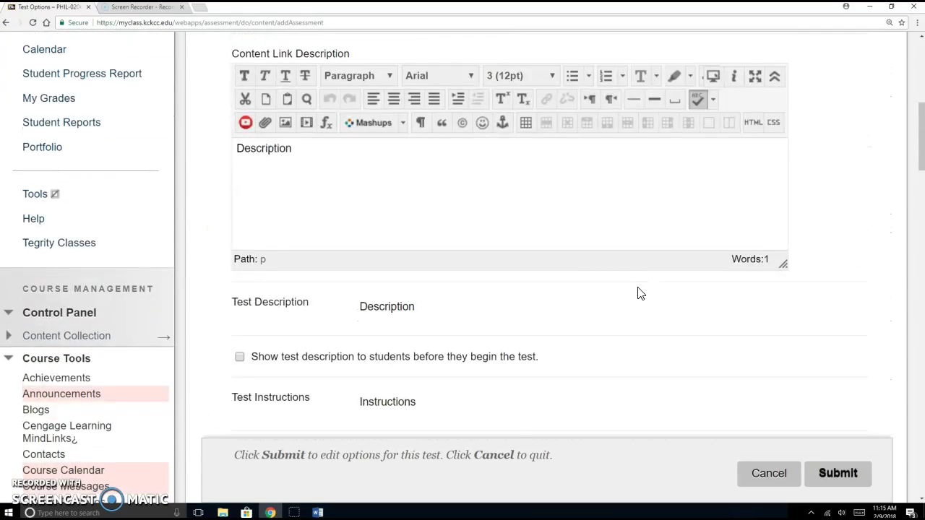
scroll(640, 293, "down", 1)
left_click(239, 260)
Set Make the link available to Yes and Add a new announcement to Yes
scroll(260, 343, "down", 1)
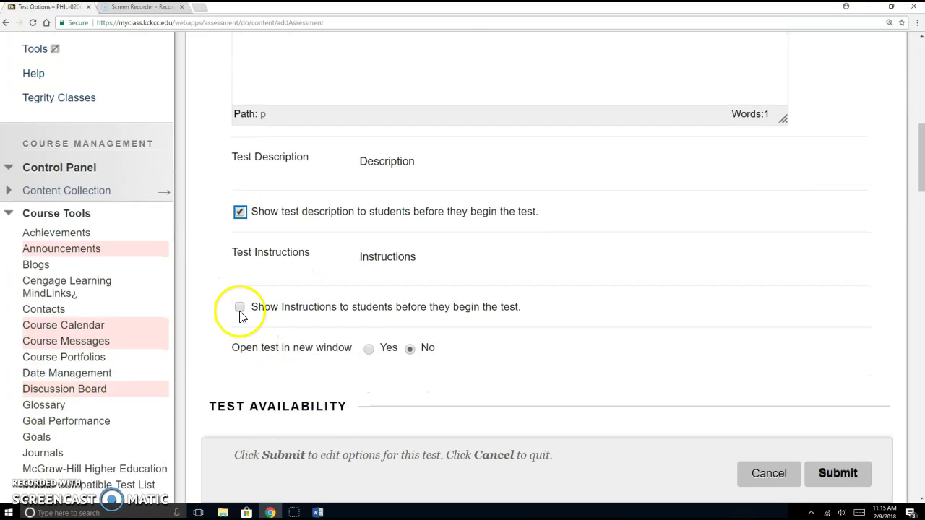
scroll(289, 336, "down", 3)
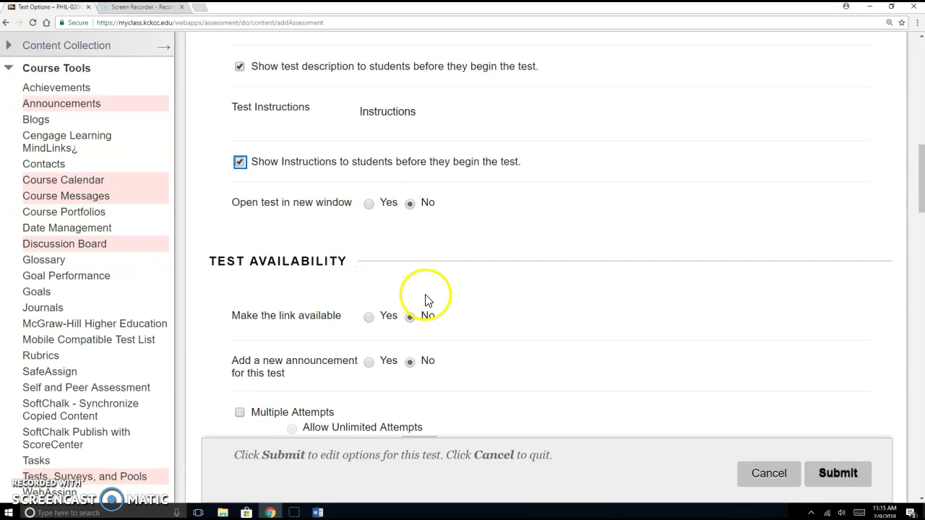
scroll(427, 302, "down", 2)
left_click(367, 221)
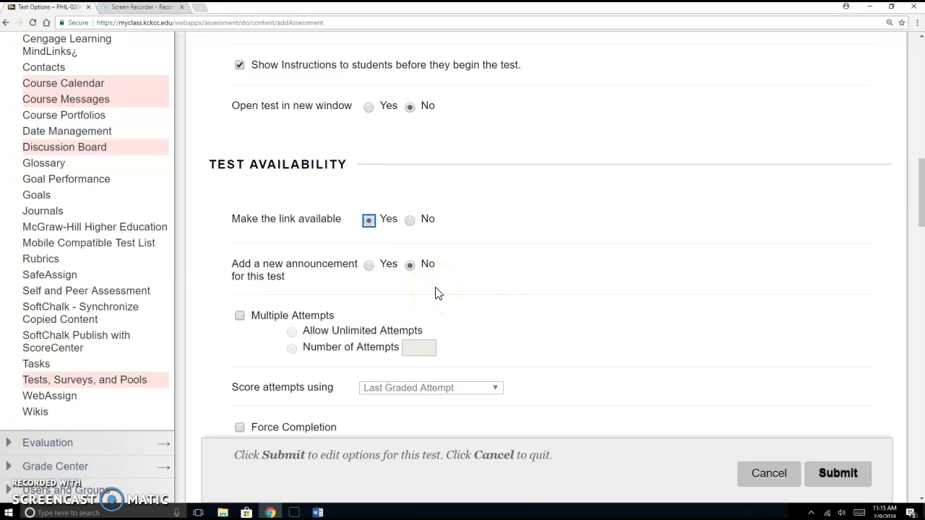
left_click(368, 265)
scroll(470, 317, "down", 3)
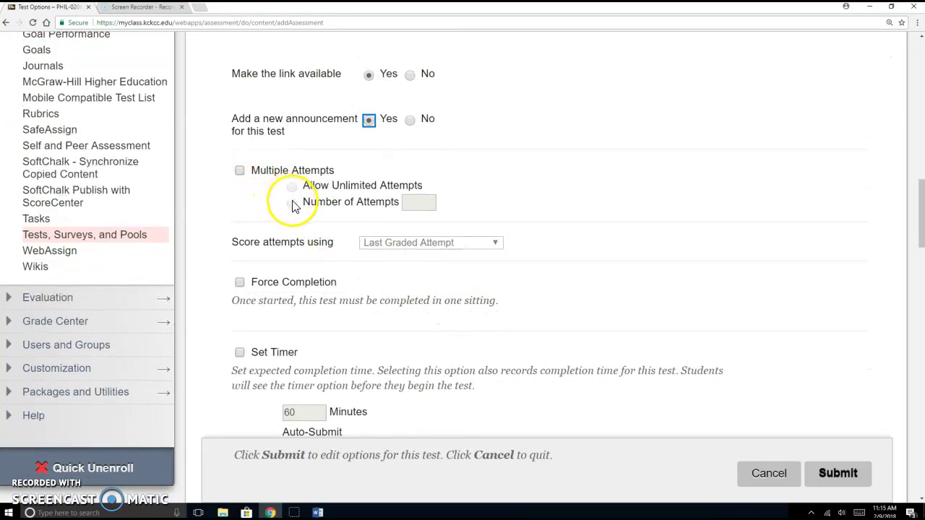
scroll(299, 234, "down", 2)
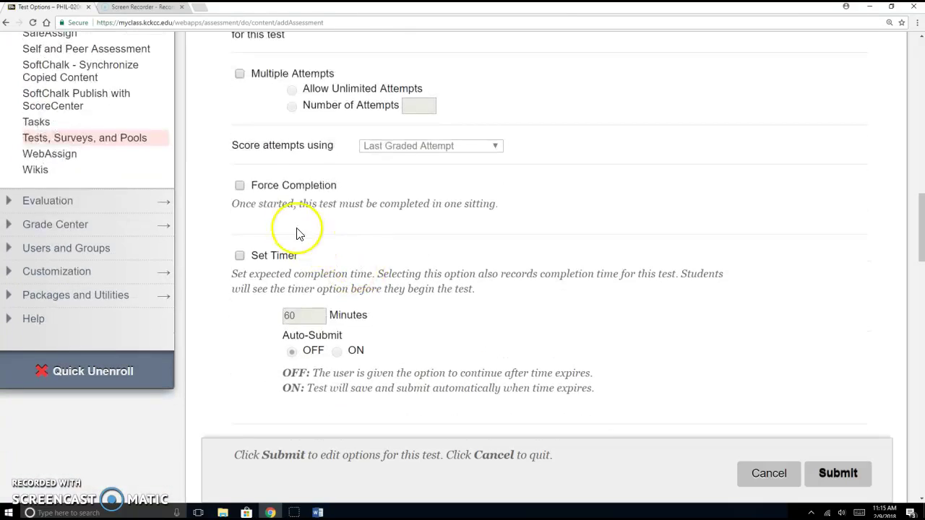
Enable Force Completion and a 10-minute timer with Auto-Submit ON
left_click(239, 186)
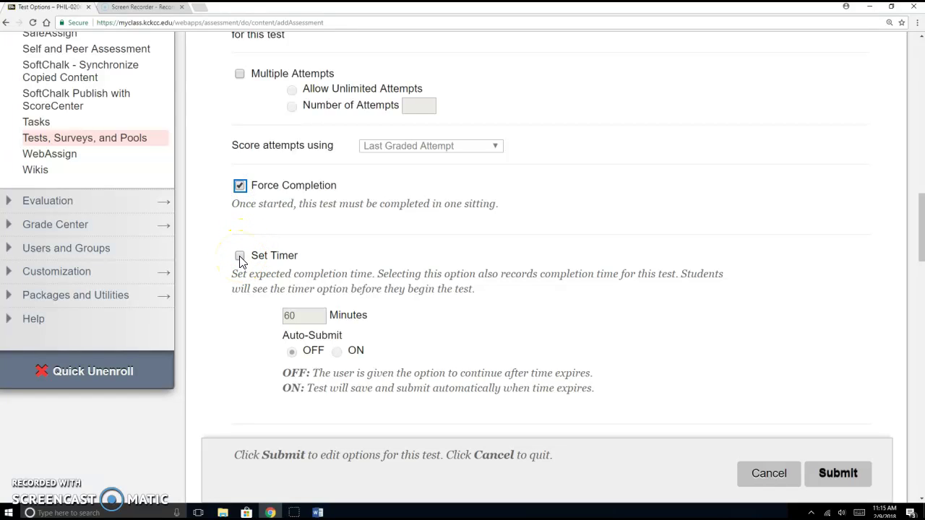
left_click(239, 257)
left_click(294, 312)
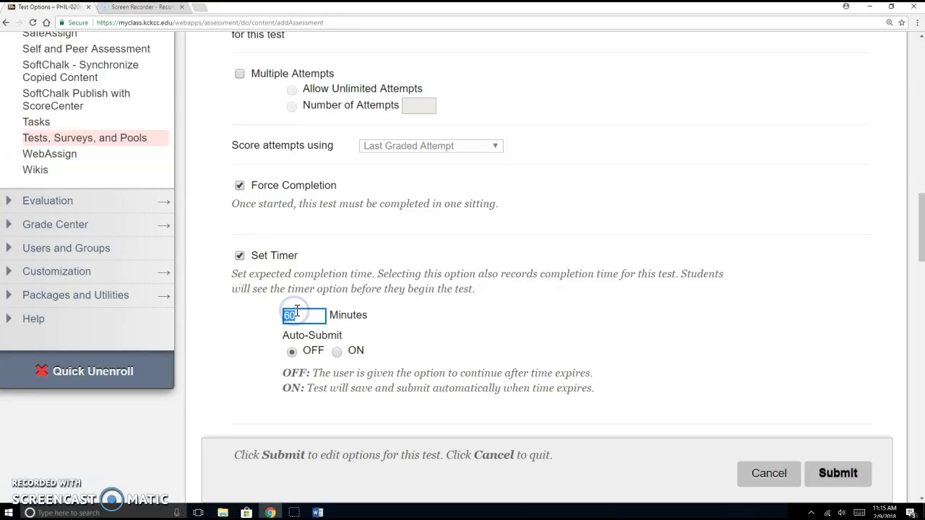
scroll(463, 350, "down", 2)
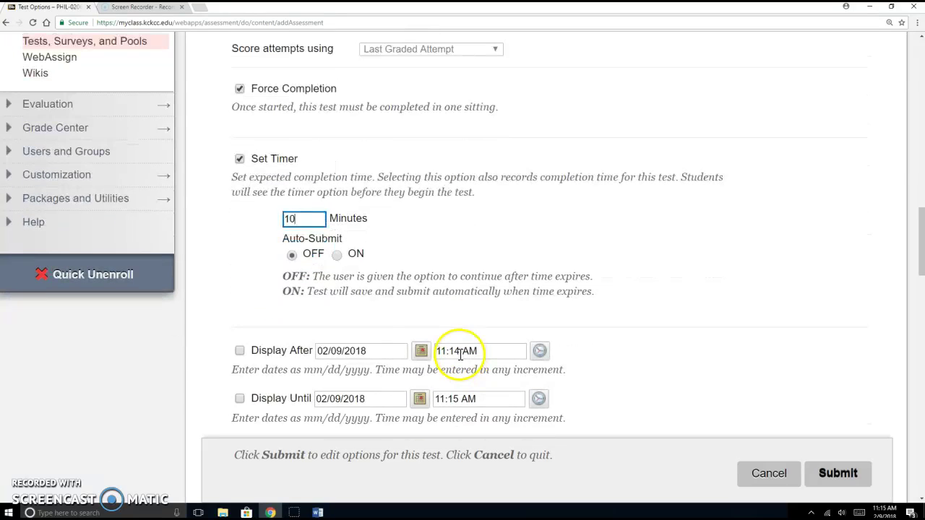
left_click(338, 255)
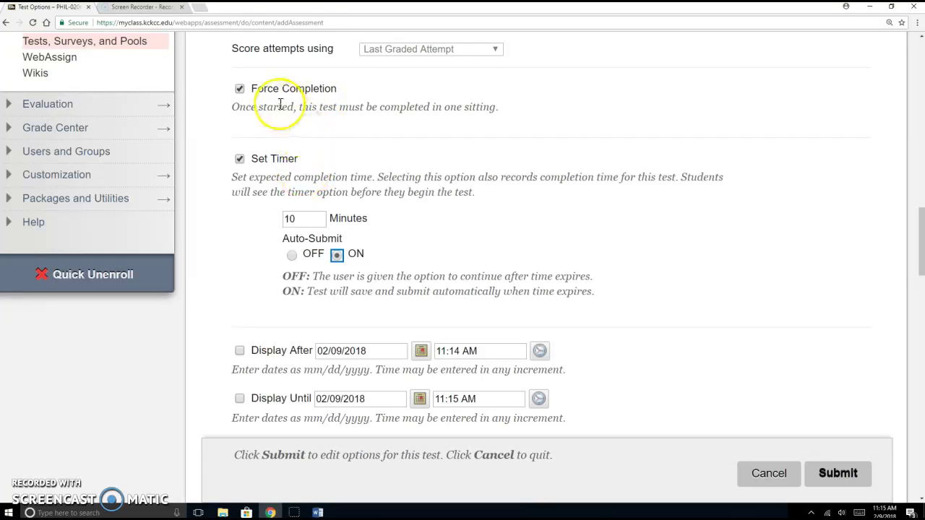
scroll(317, 155, "down", 2)
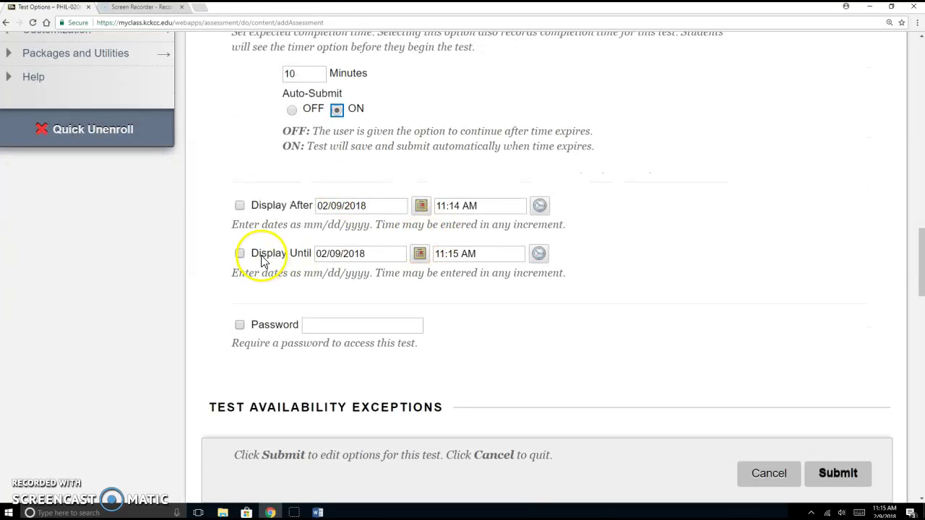
Display Test 1 after 02/09/2018 11:14 AM and until 02/16/2018 11:15 AM
left_click(239, 206)
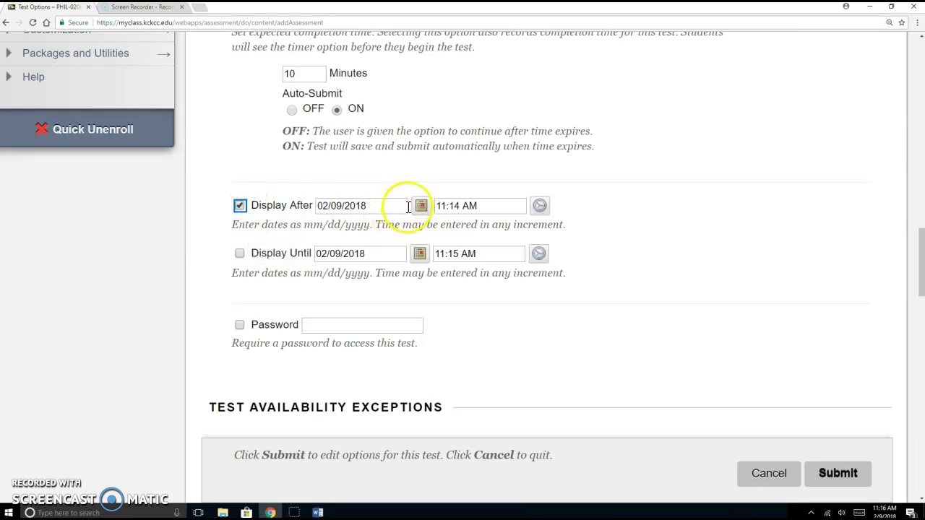
left_click(419, 254)
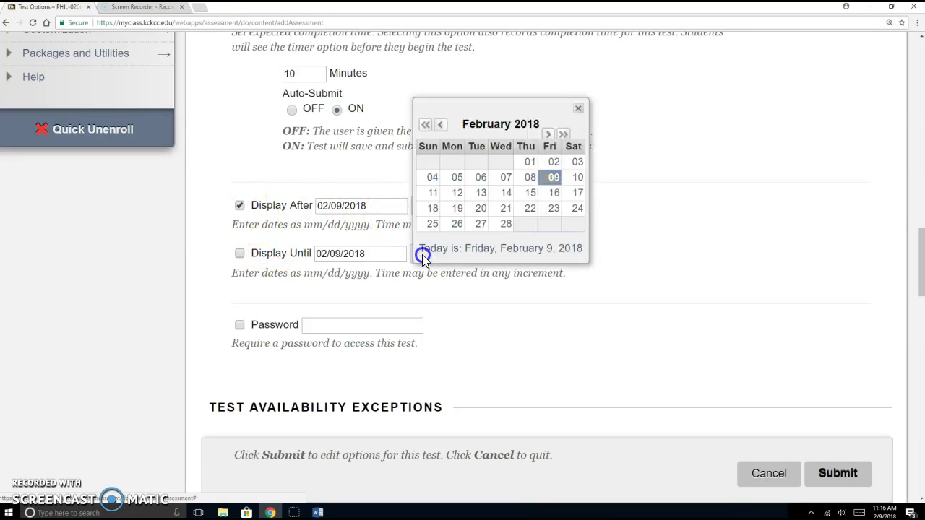
left_click(553, 193)
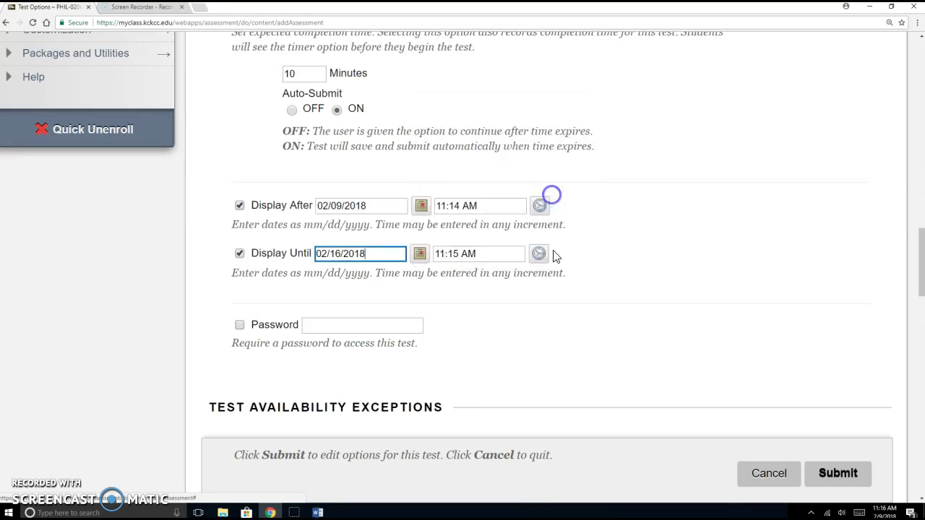
scroll(547, 308, "down", 2)
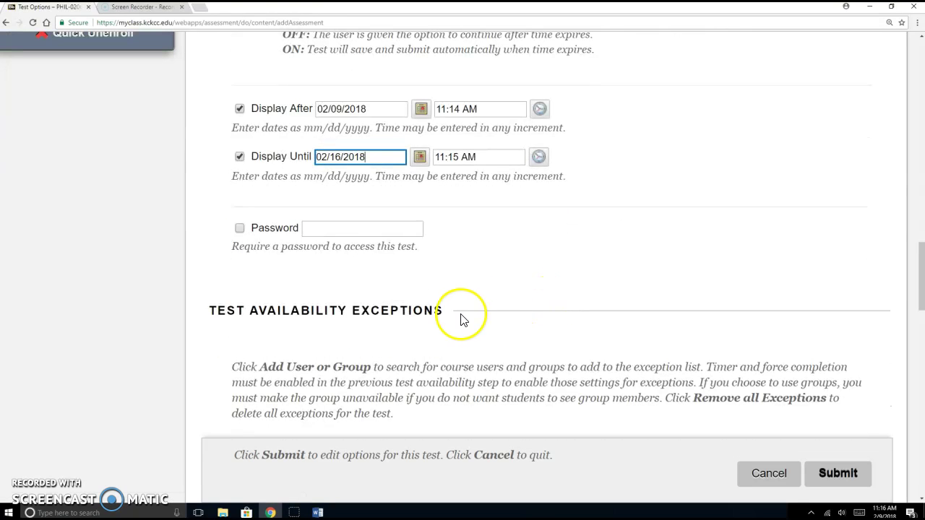
scroll(340, 287, "down", 1)
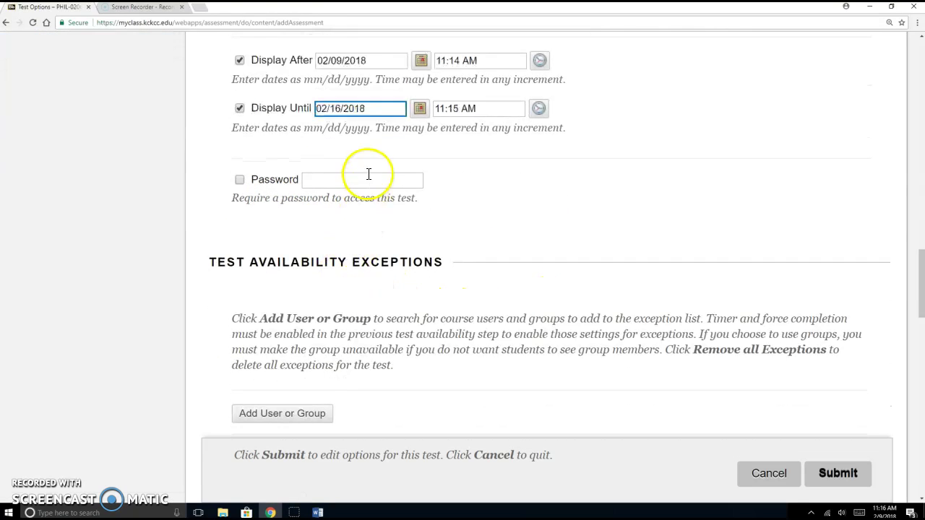
scroll(421, 279, "down", 2)
scroll(418, 285, "down", 2)
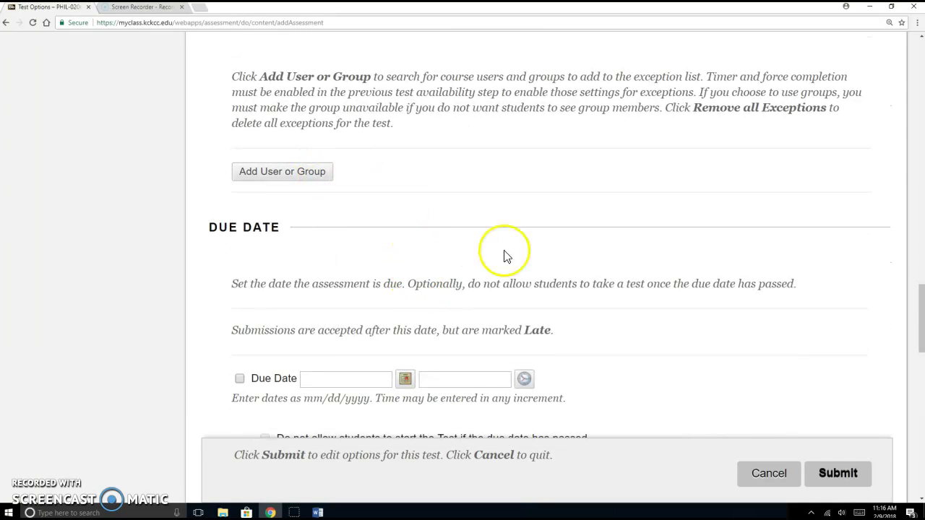
Set a due date of 02/09/2018 11:16 AM and submit the Test 1 options
scroll(524, 267, "down", 3)
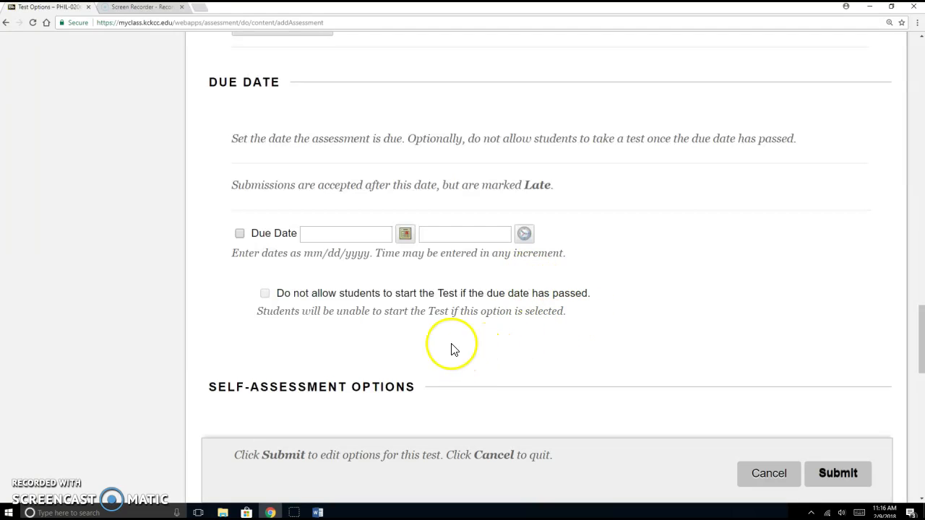
left_click(239, 234)
scroll(629, 368, "down", 3)
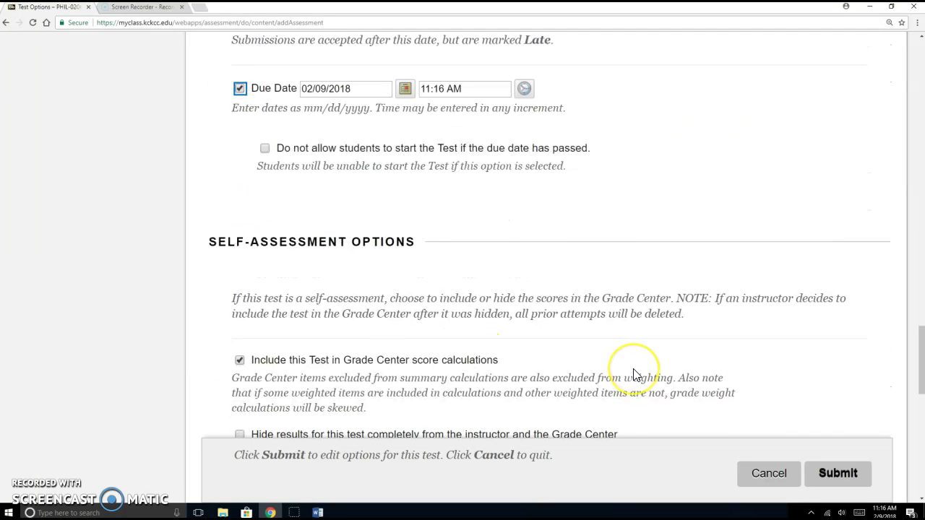
scroll(632, 375, "down", 1)
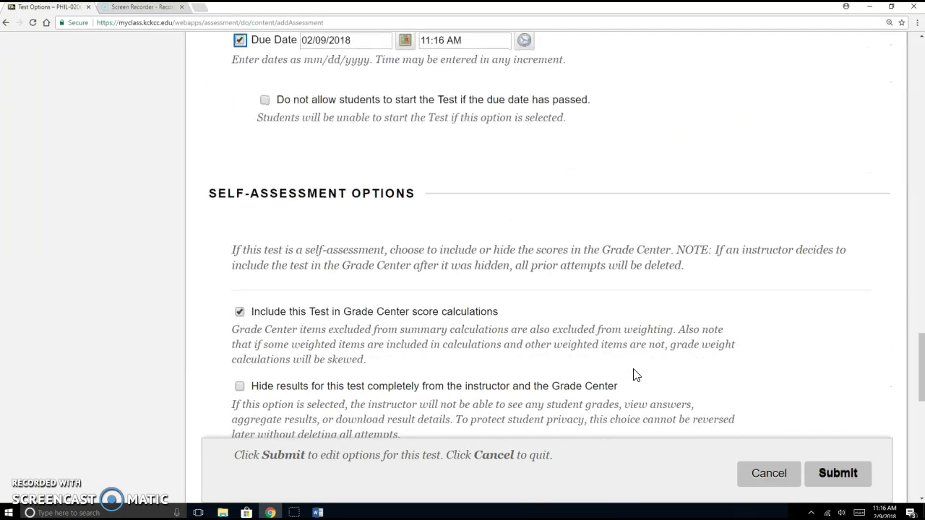
left_click(405, 40)
scroll(458, 149, "down", 9)
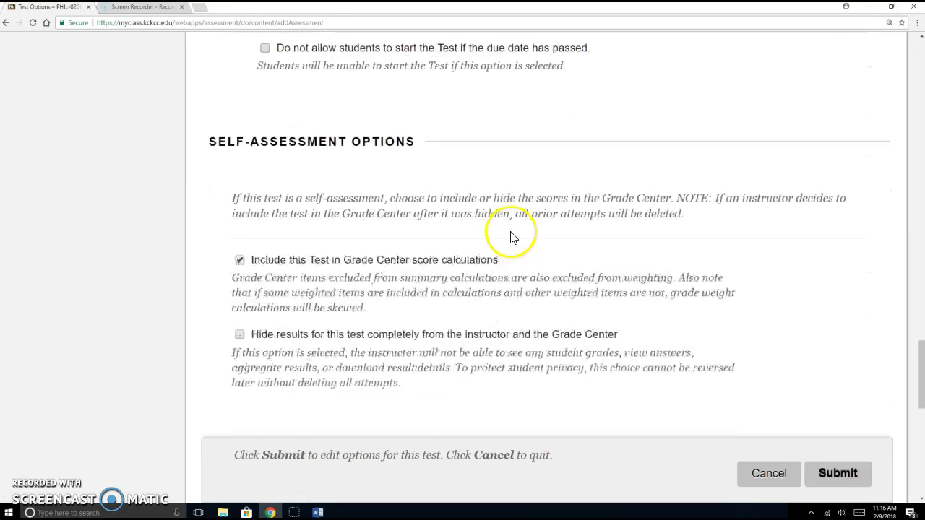
scroll(570, 281, "down", 4)
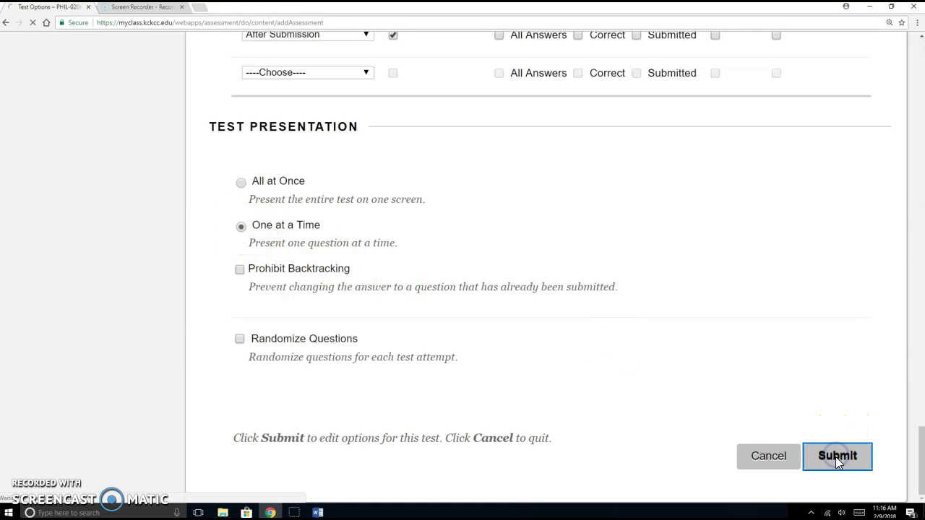
left_click(353, 464)
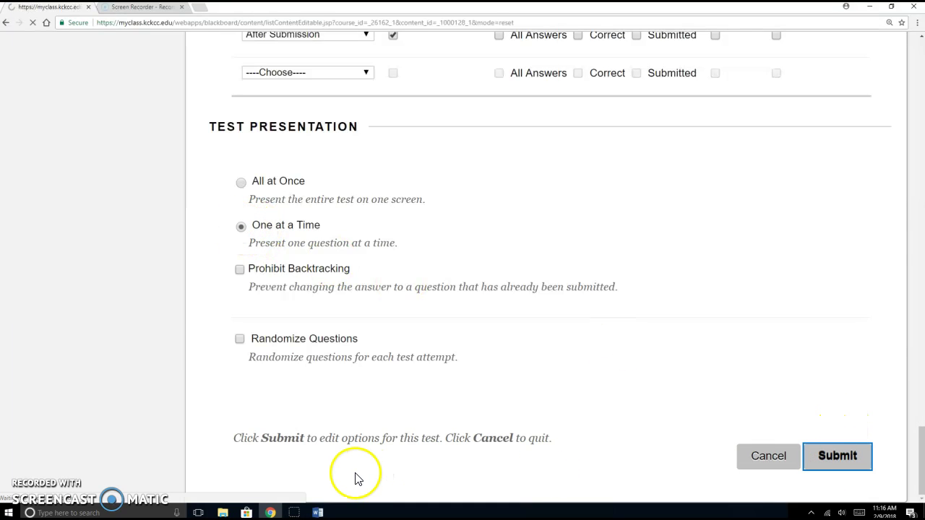